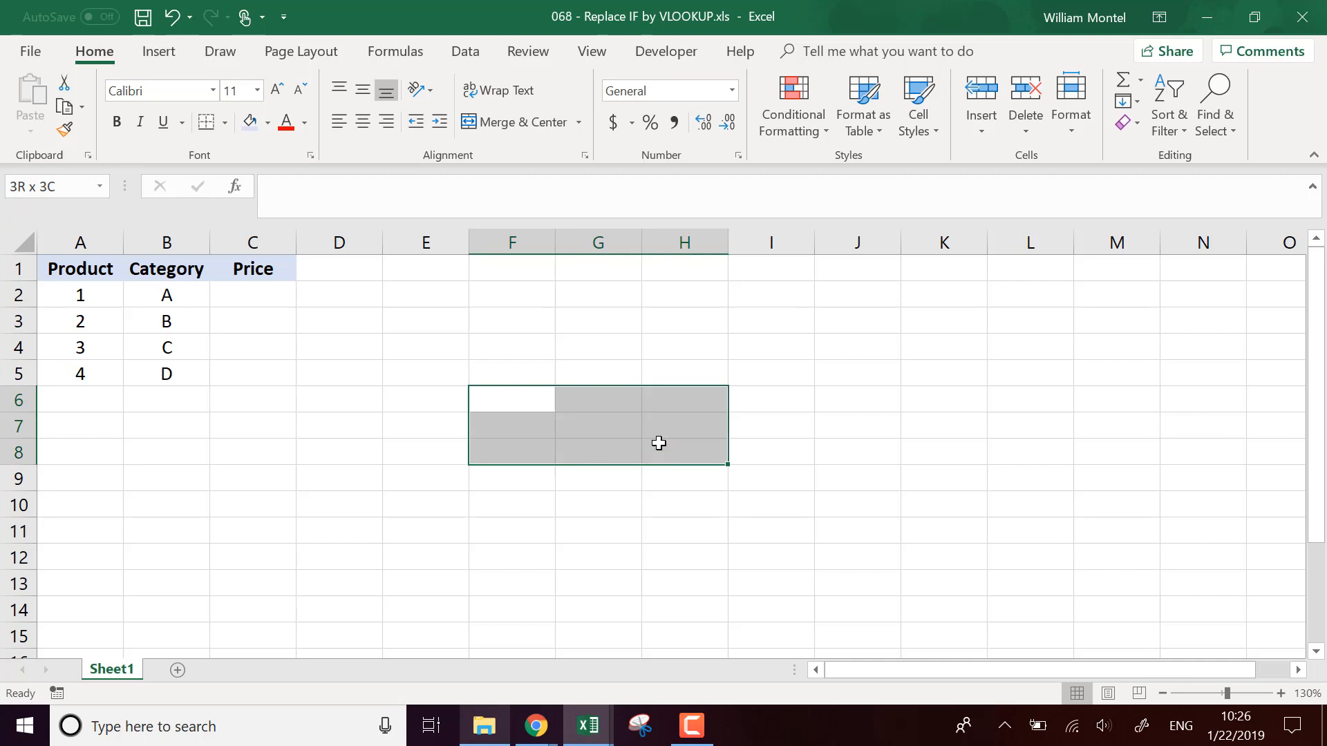
click(599, 487)
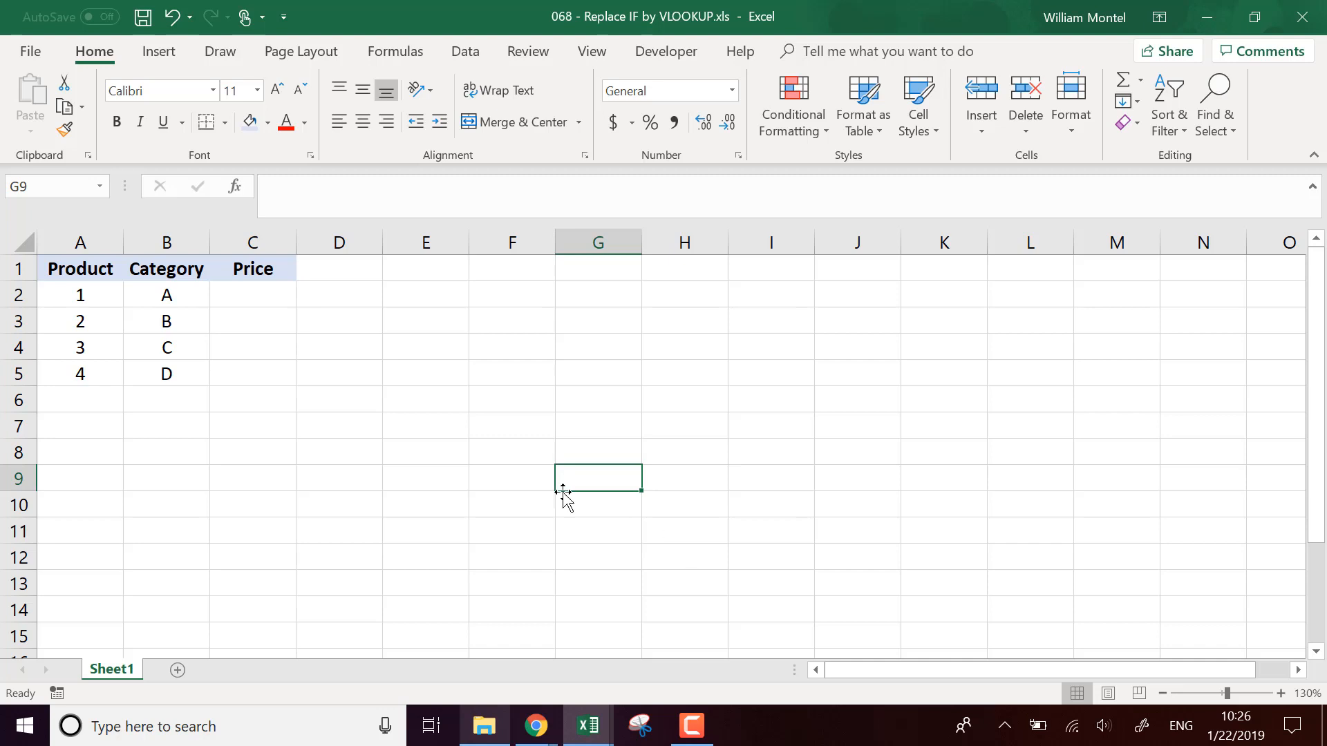
click(348, 495)
Step: Begin an IF formula in C2 that returns "Category A" when B2 equals "A"
click(272, 295)
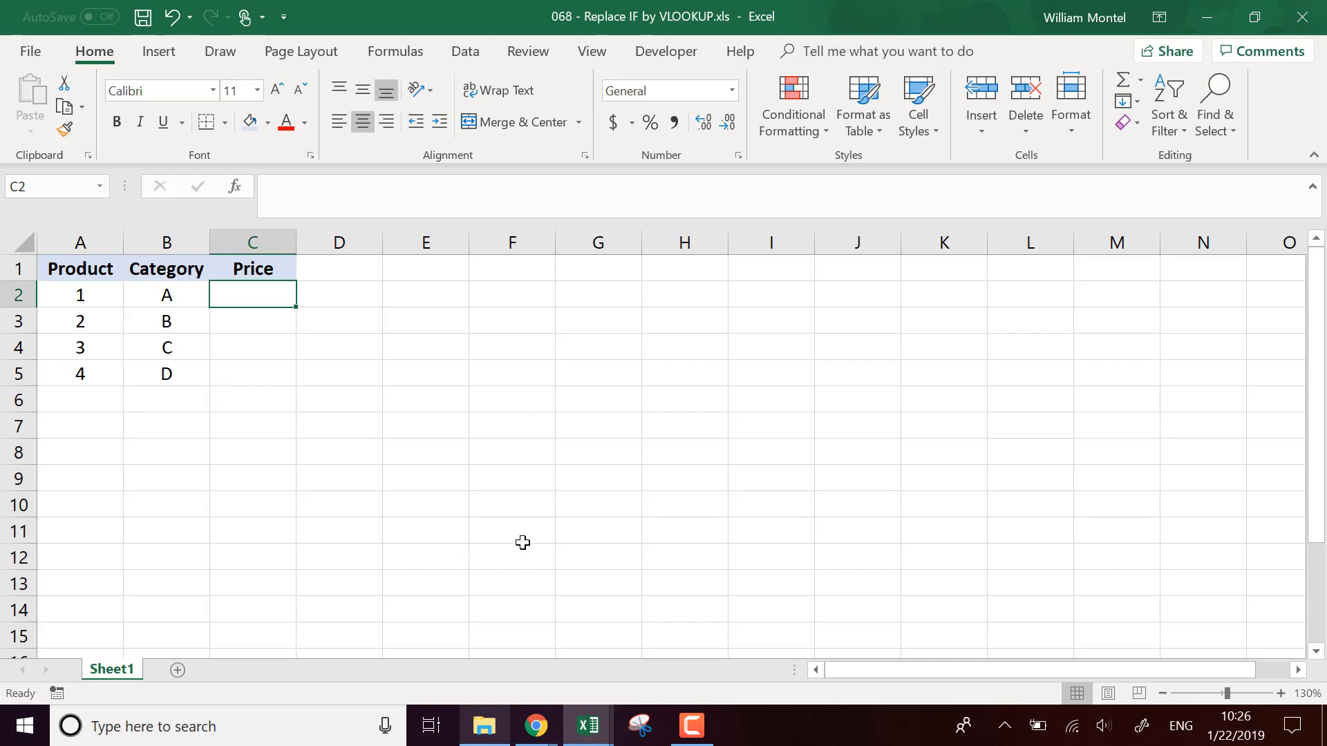
text(=)
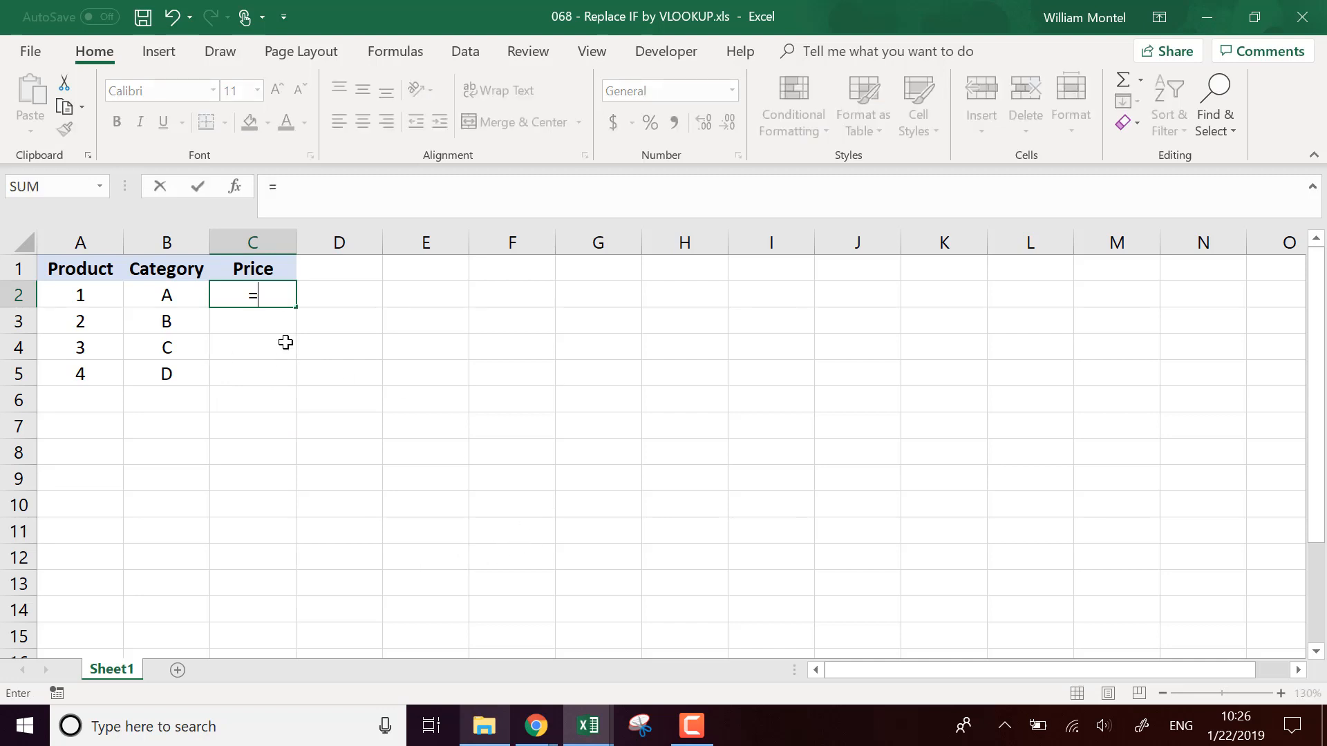
text(if()
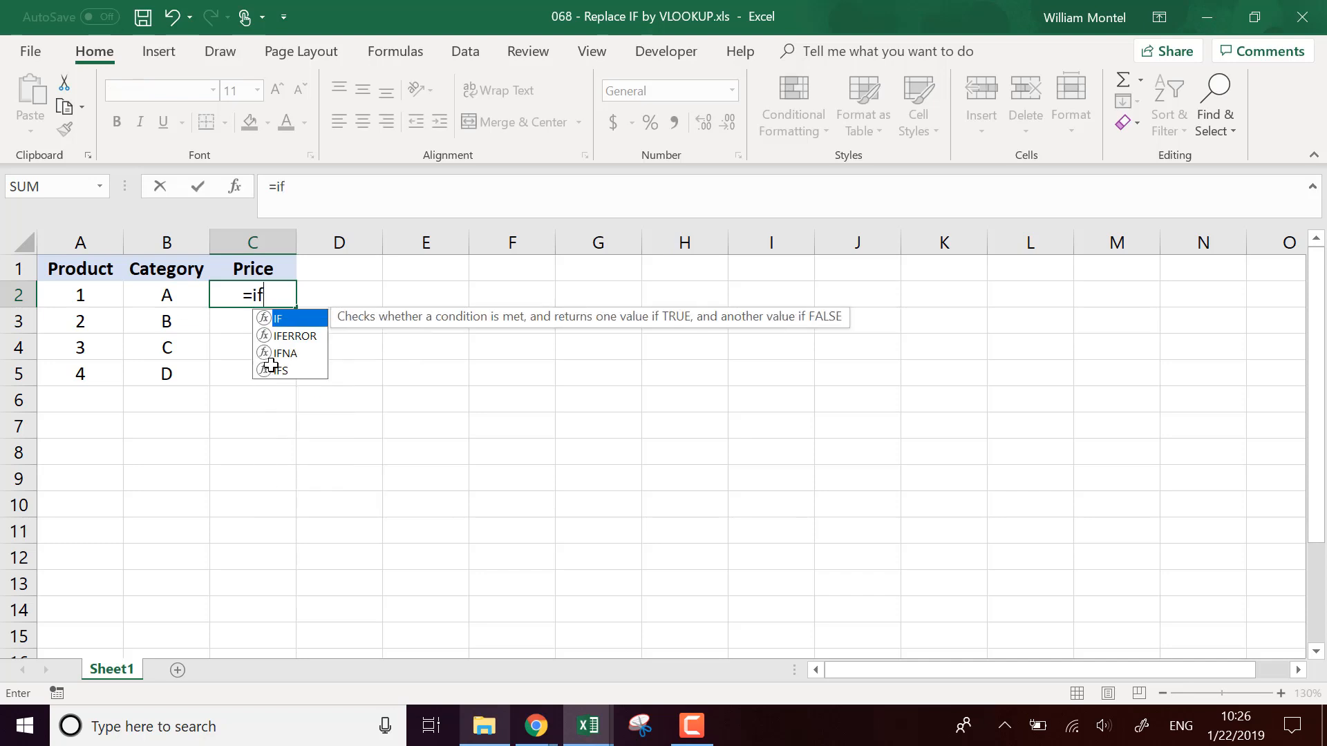
click(185, 296)
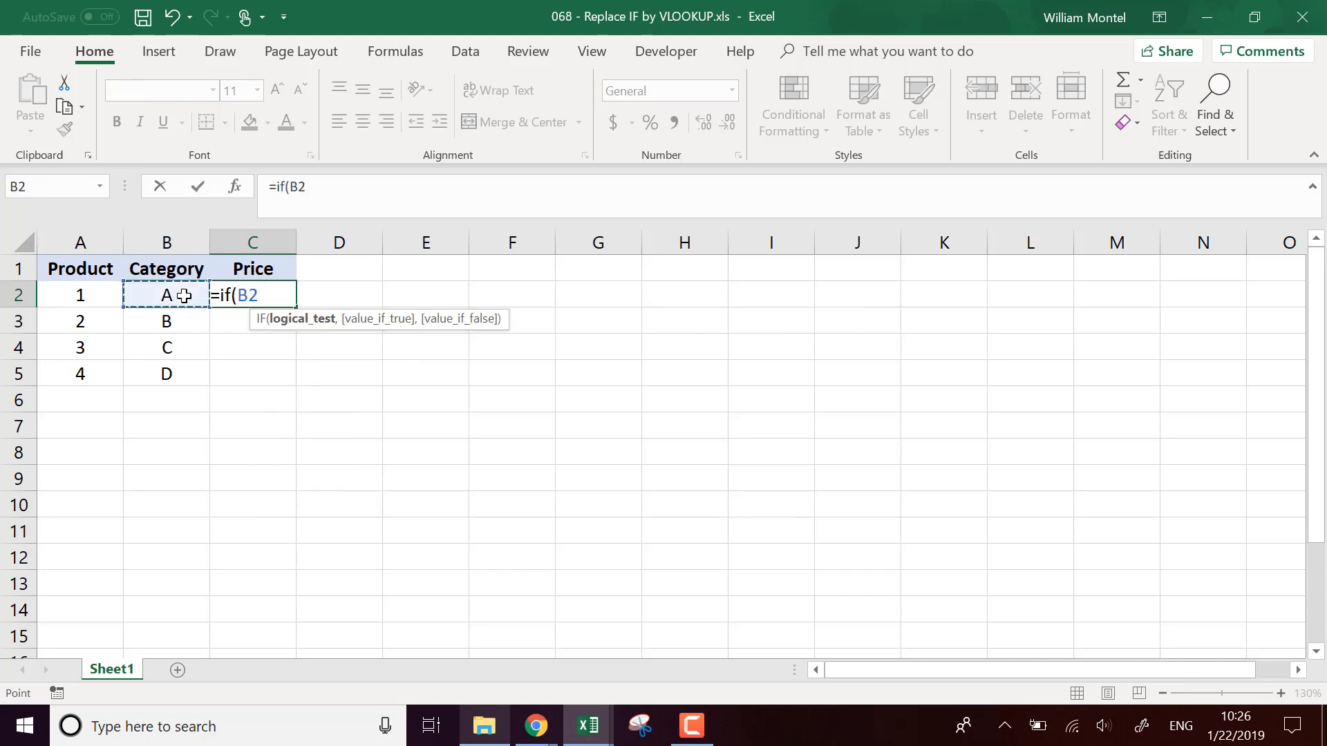
text(=)
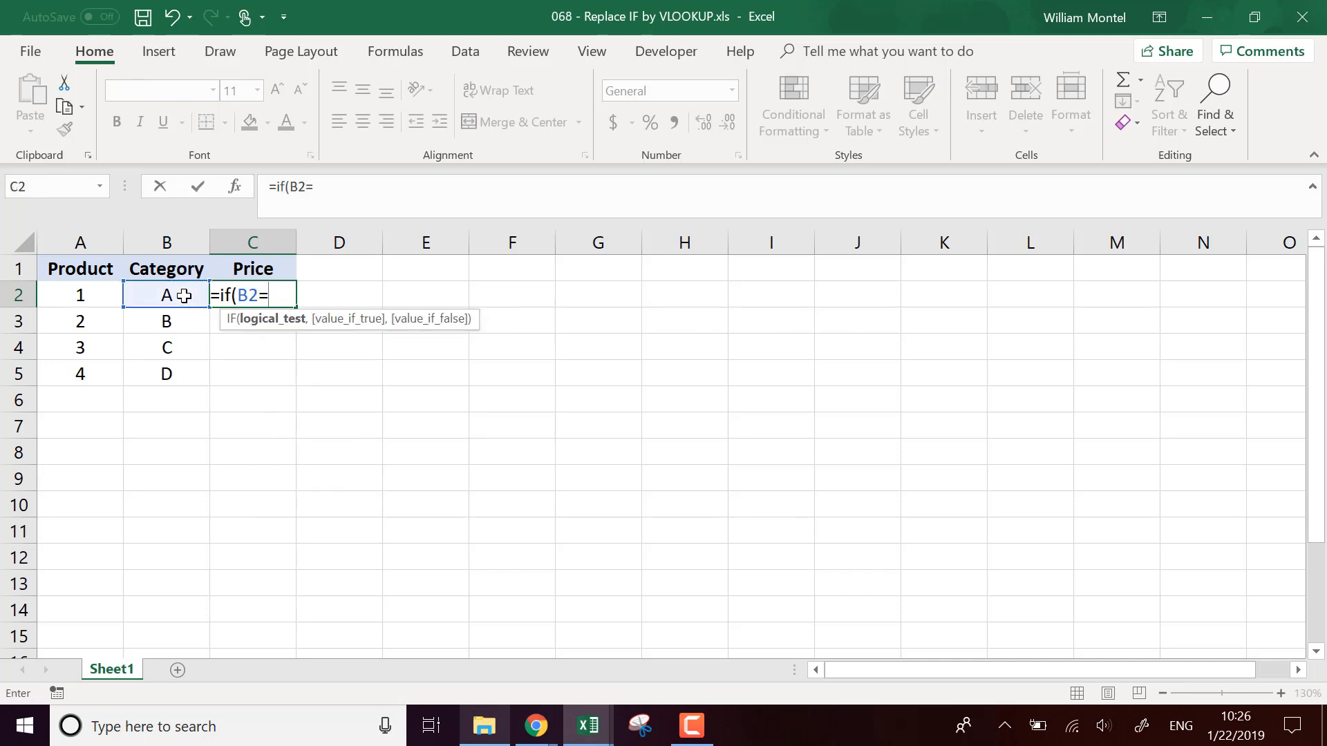
text("A3)
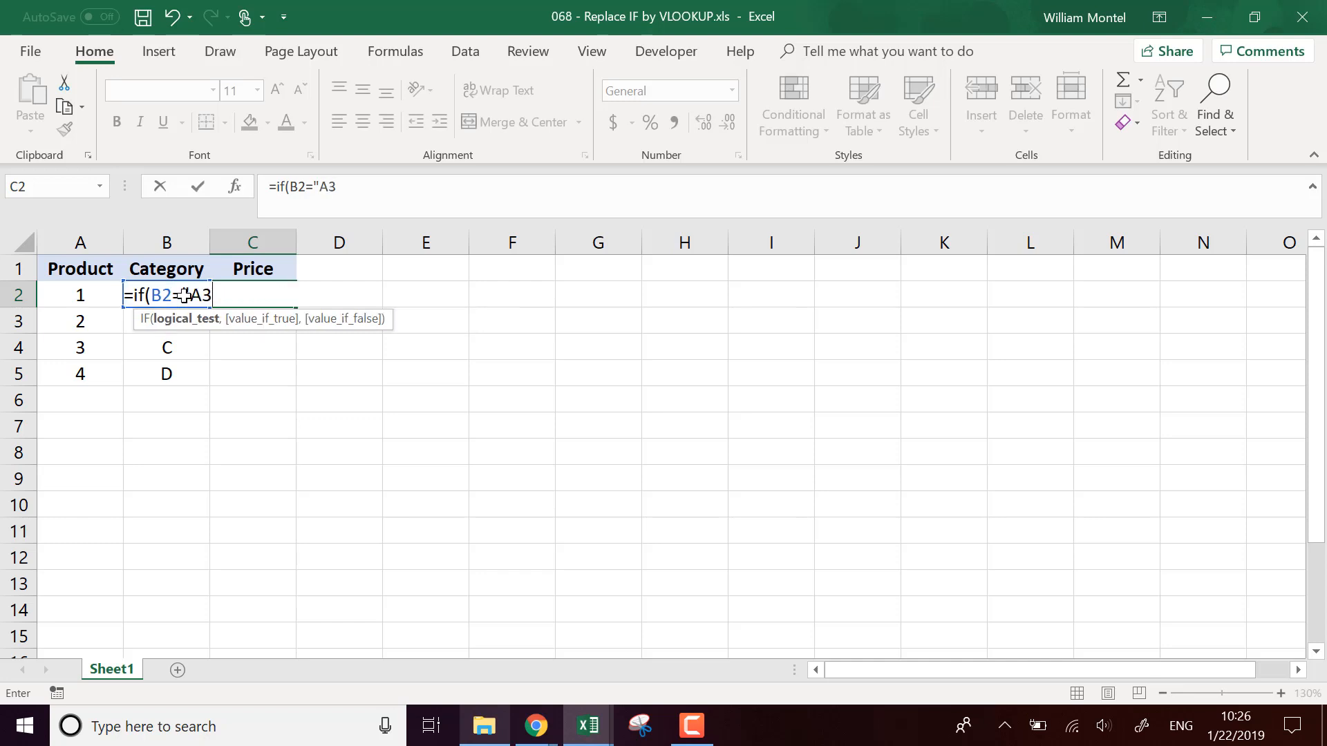
key(BackSpace)
text(","Ca)
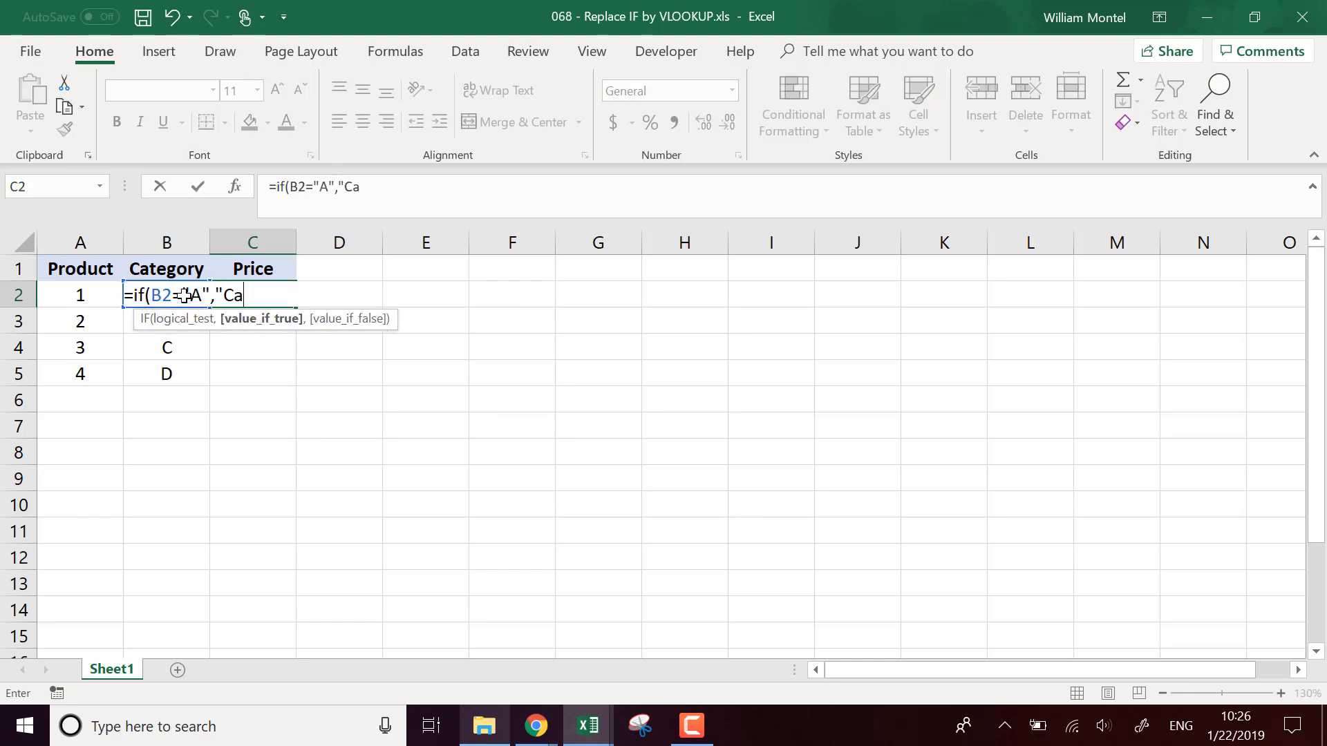
text(tegory A)
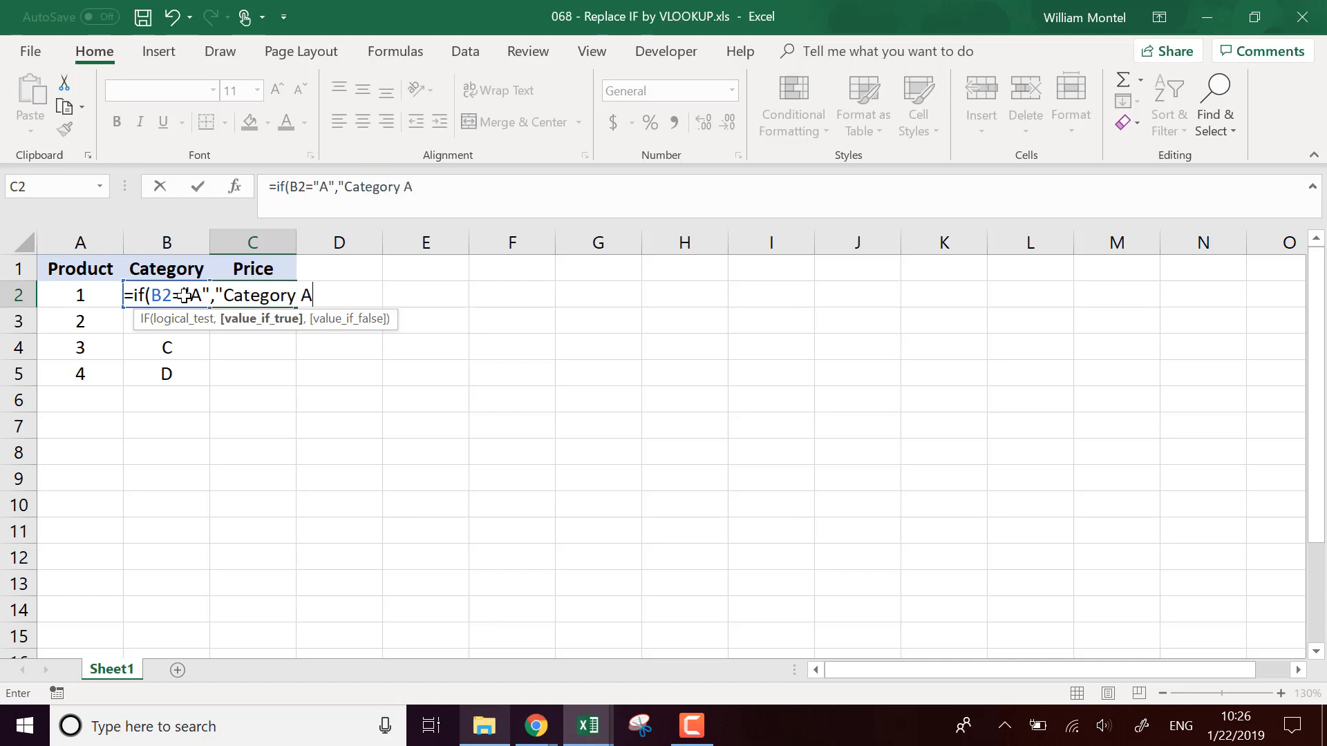
text(",)
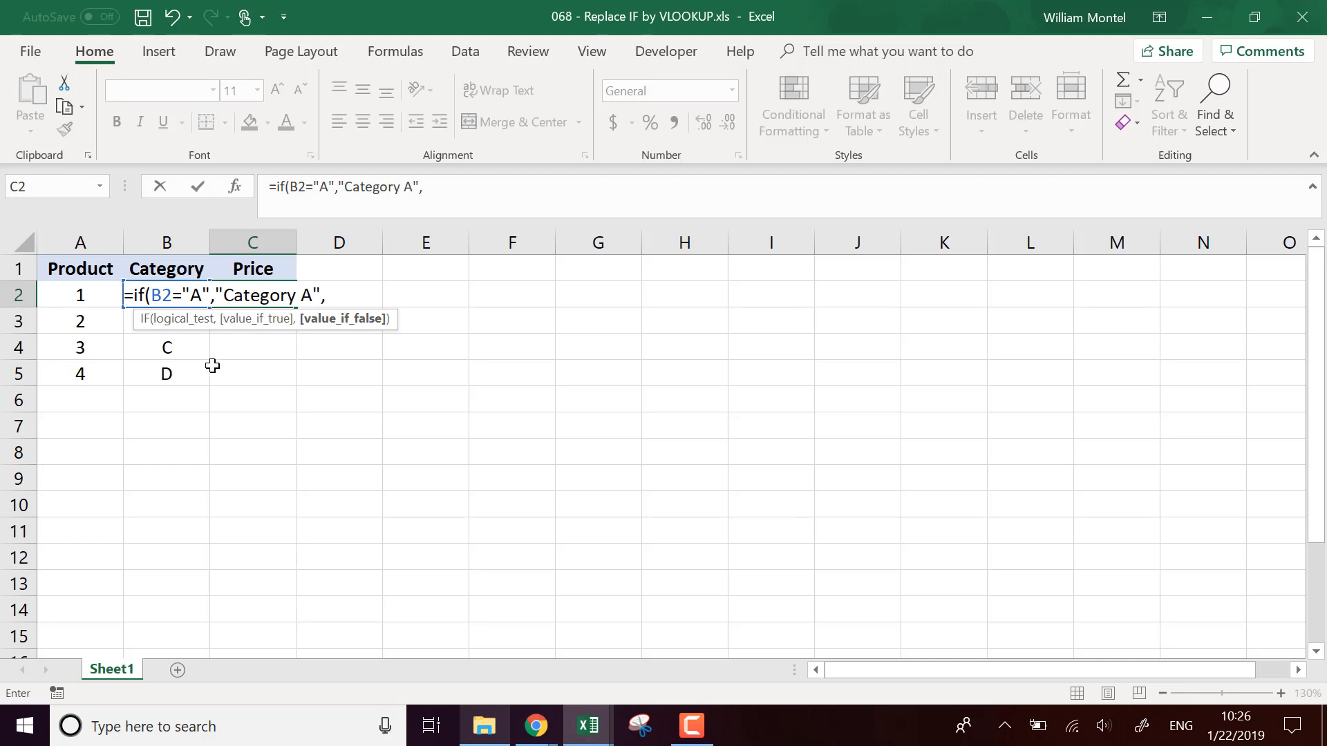
Step: Complete the C2 formula with a nested IF returning "B" when B2 equals "B" and "Other" in all remaining cases
key(Left)
text(="B3)
key(BackSpace)
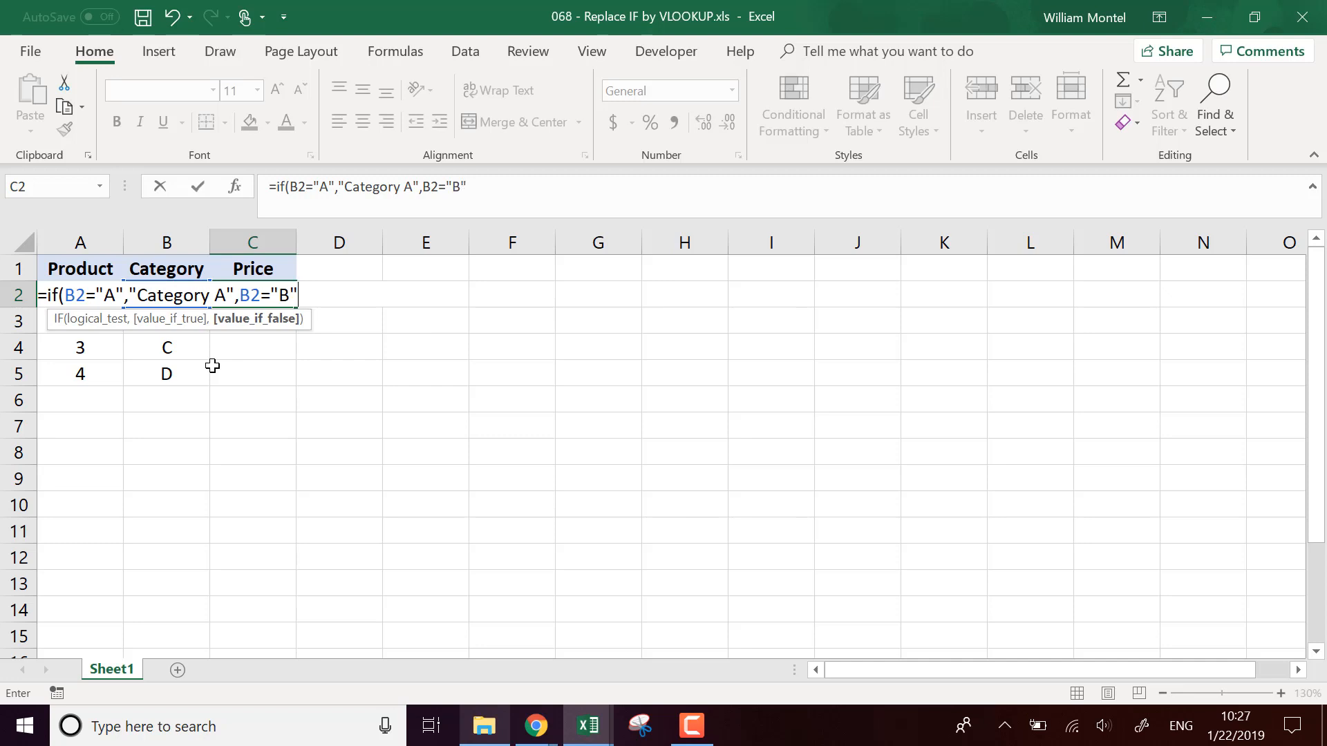
text(",)
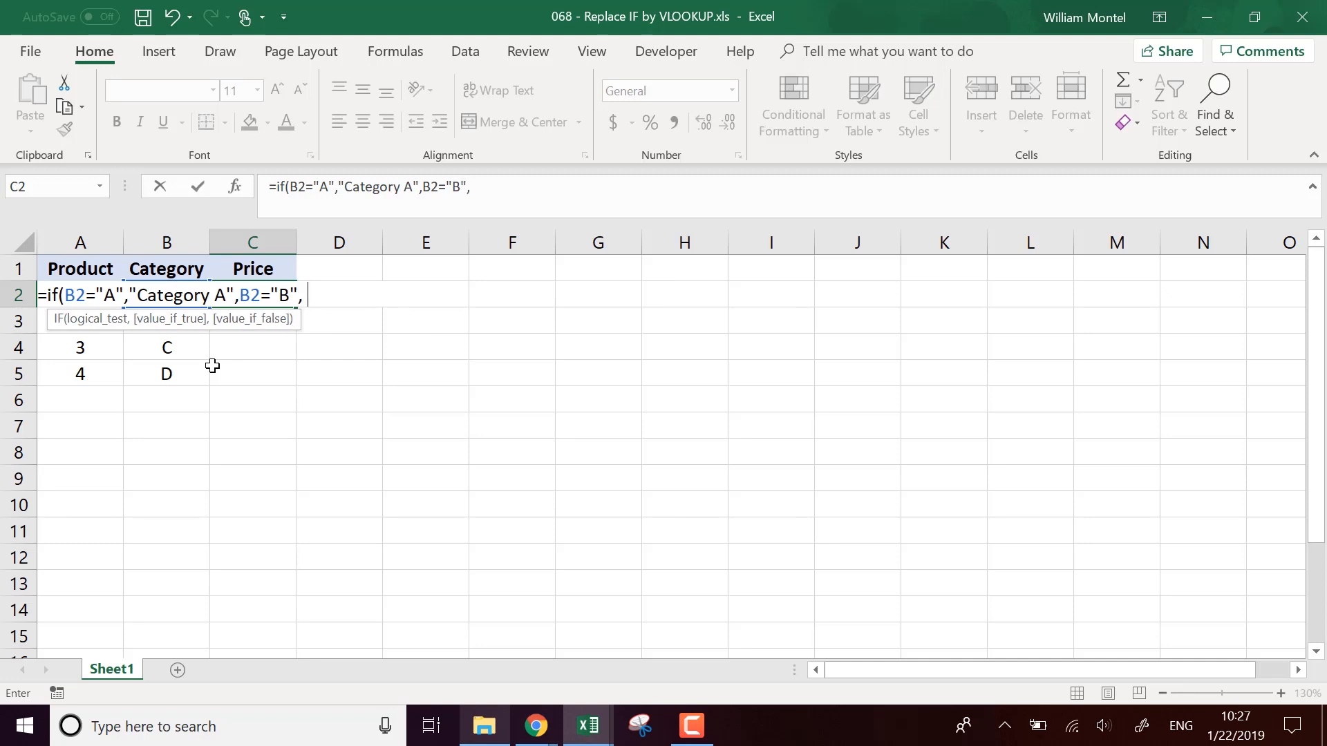
click(247, 290)
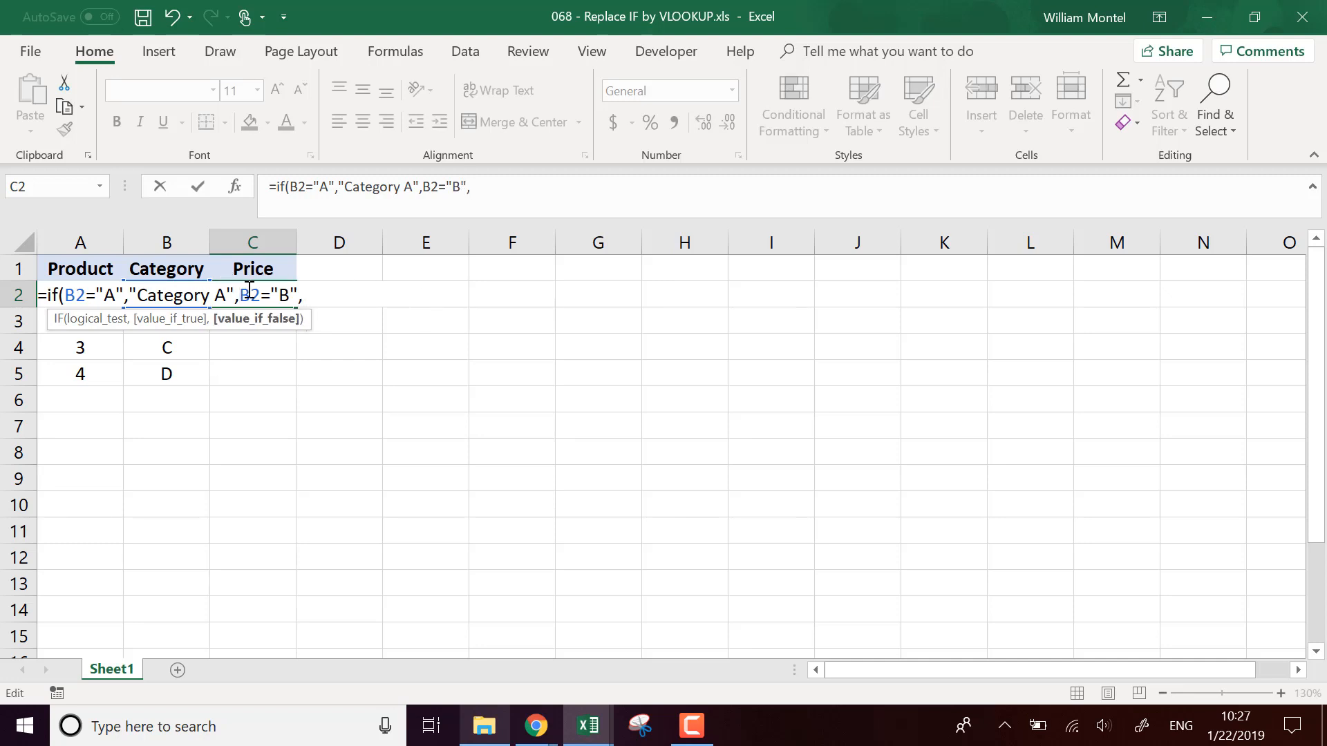
text(if()
click(487, 187)
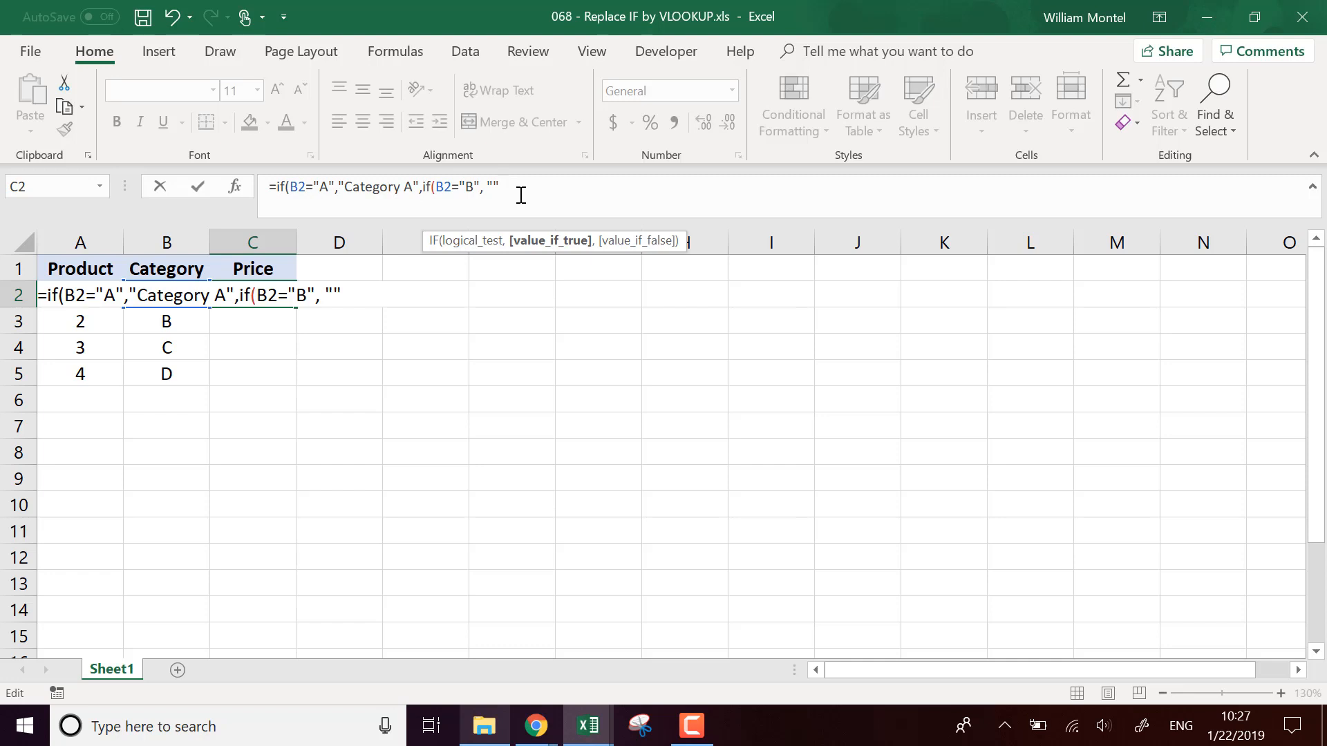
text(B33)
key(BackSpace)
text(",)
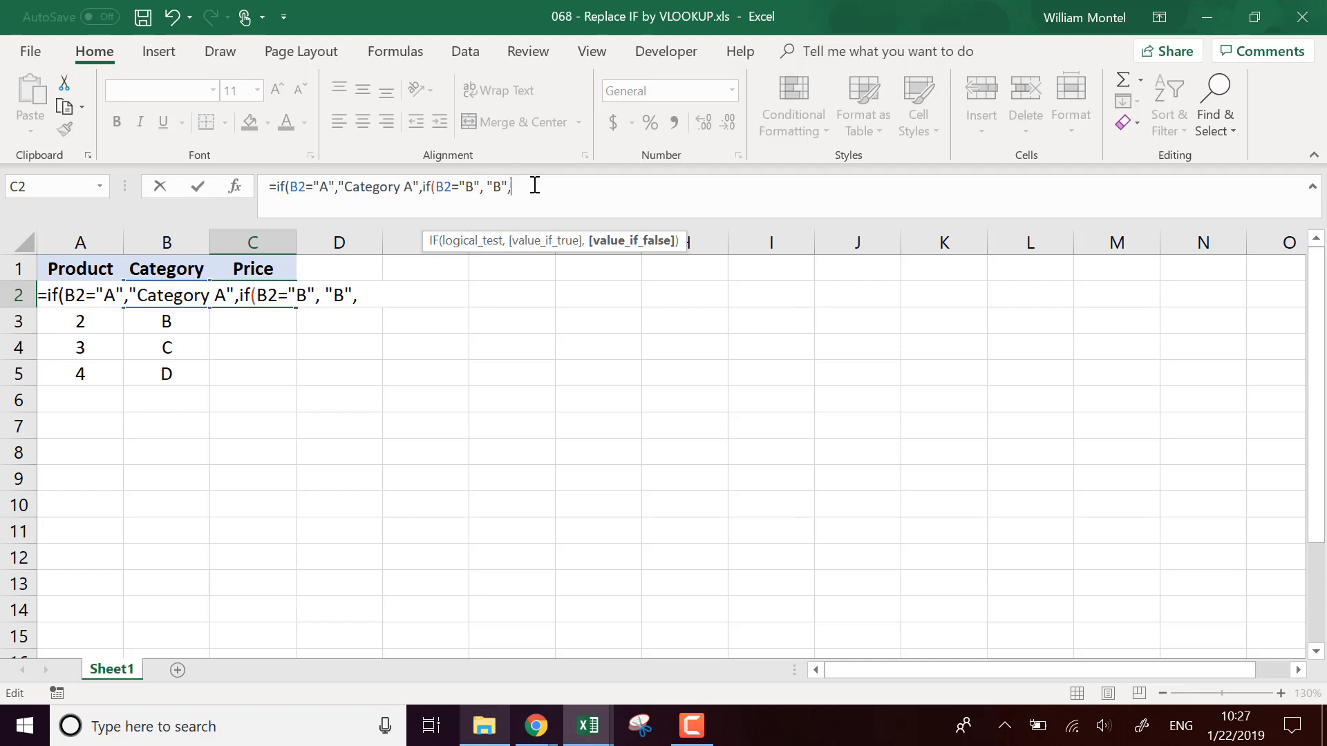
text(Other")))
key(Return)
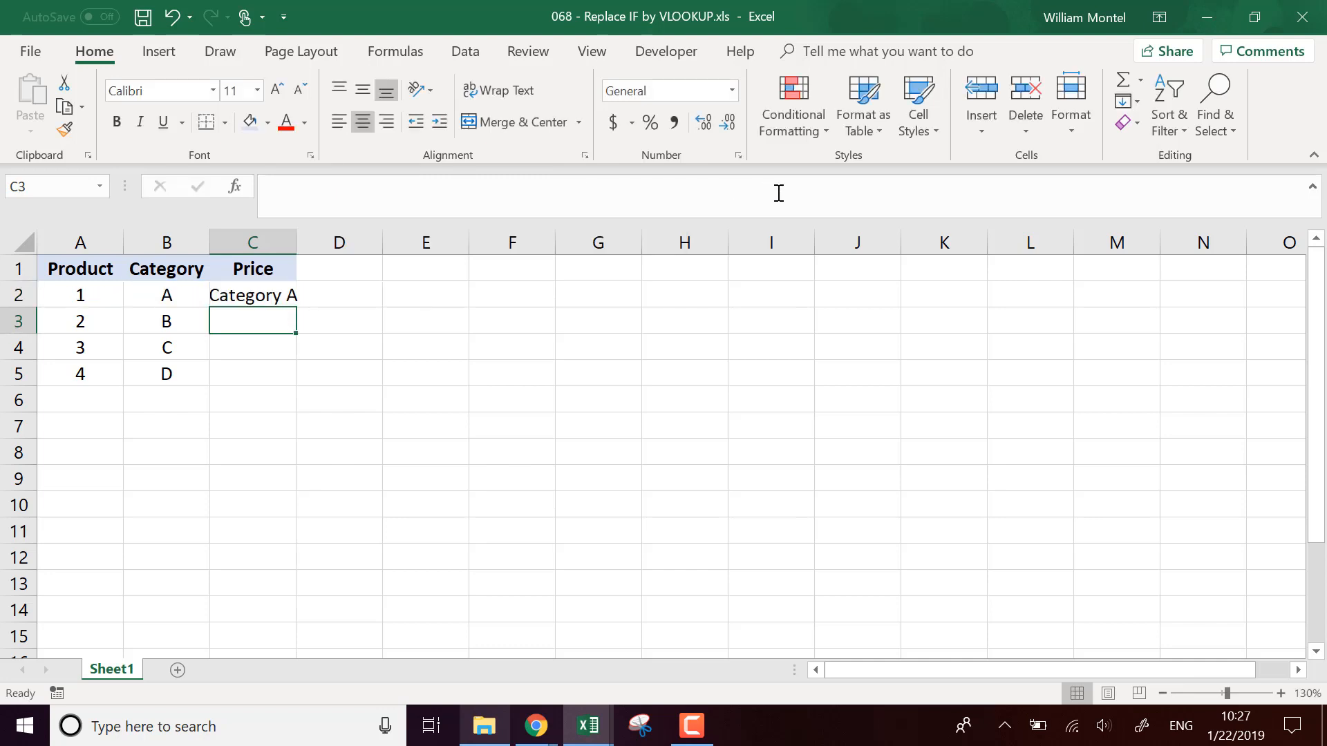
Step: Fit the width of column C to its contents
double_click(296, 245)
double_click(284, 299)
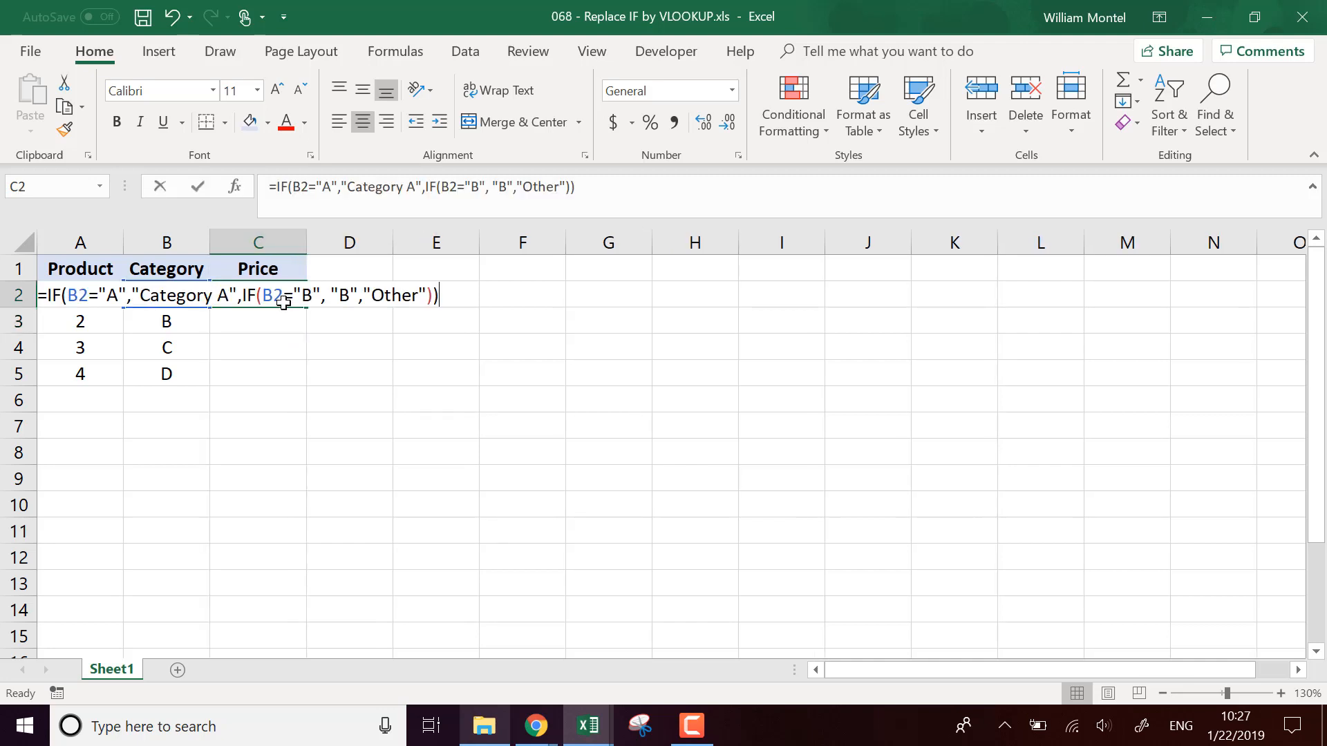
key(Escape)
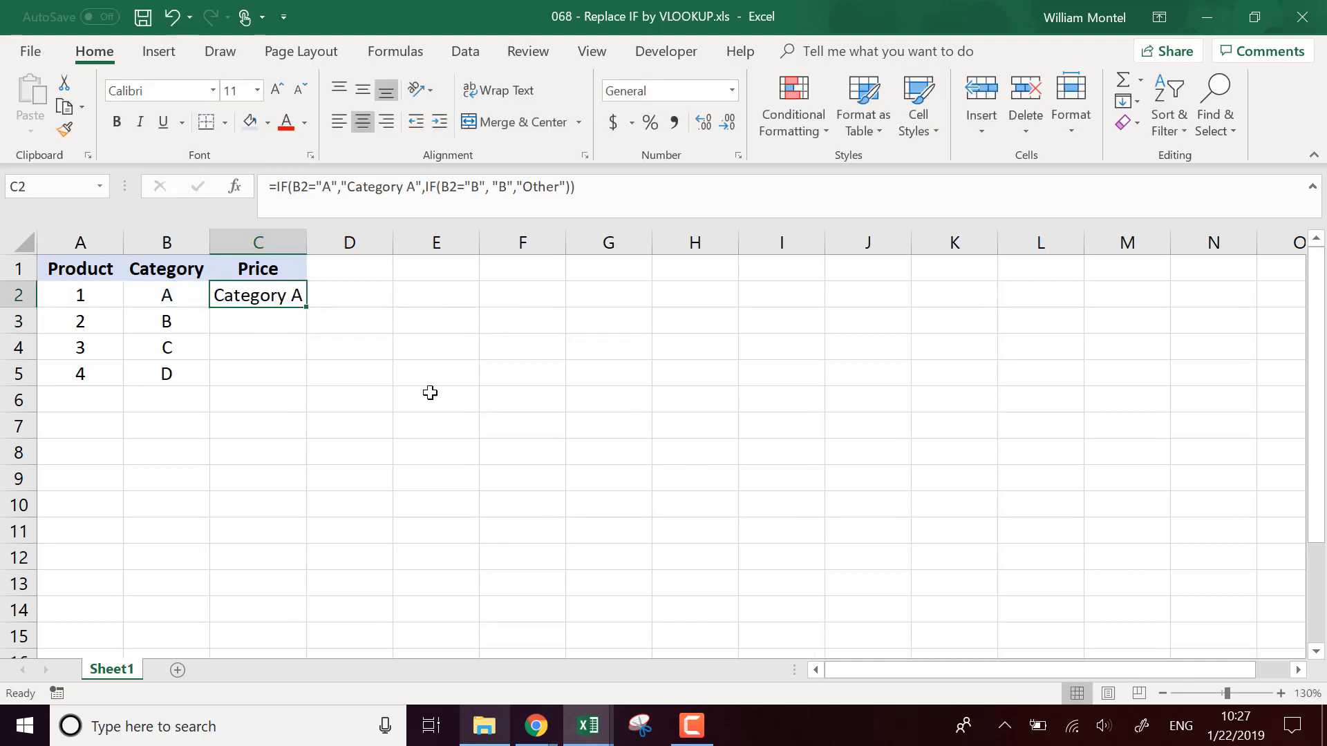
Step: Examine the "A" and "B" category tests in the nested IF formula in C2
click(663, 415)
click(278, 303)
double_click(329, 186)
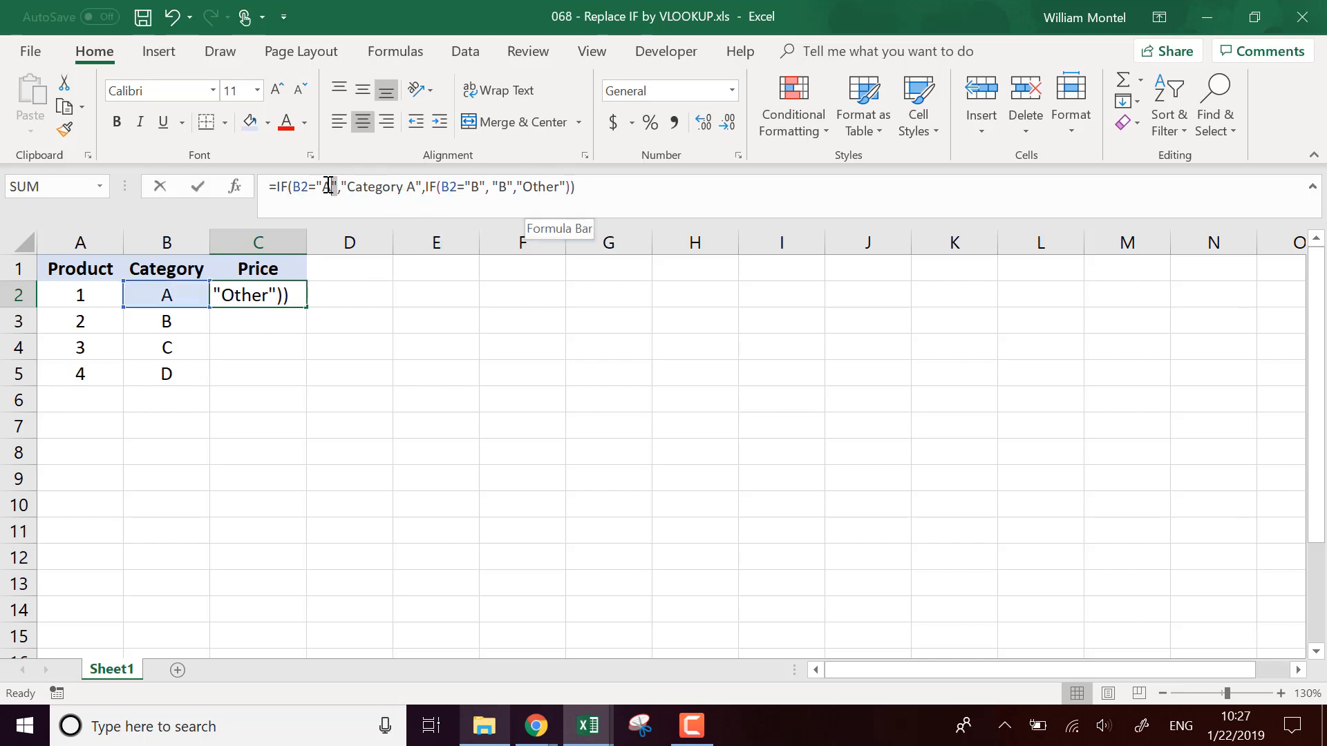
double_click(476, 186)
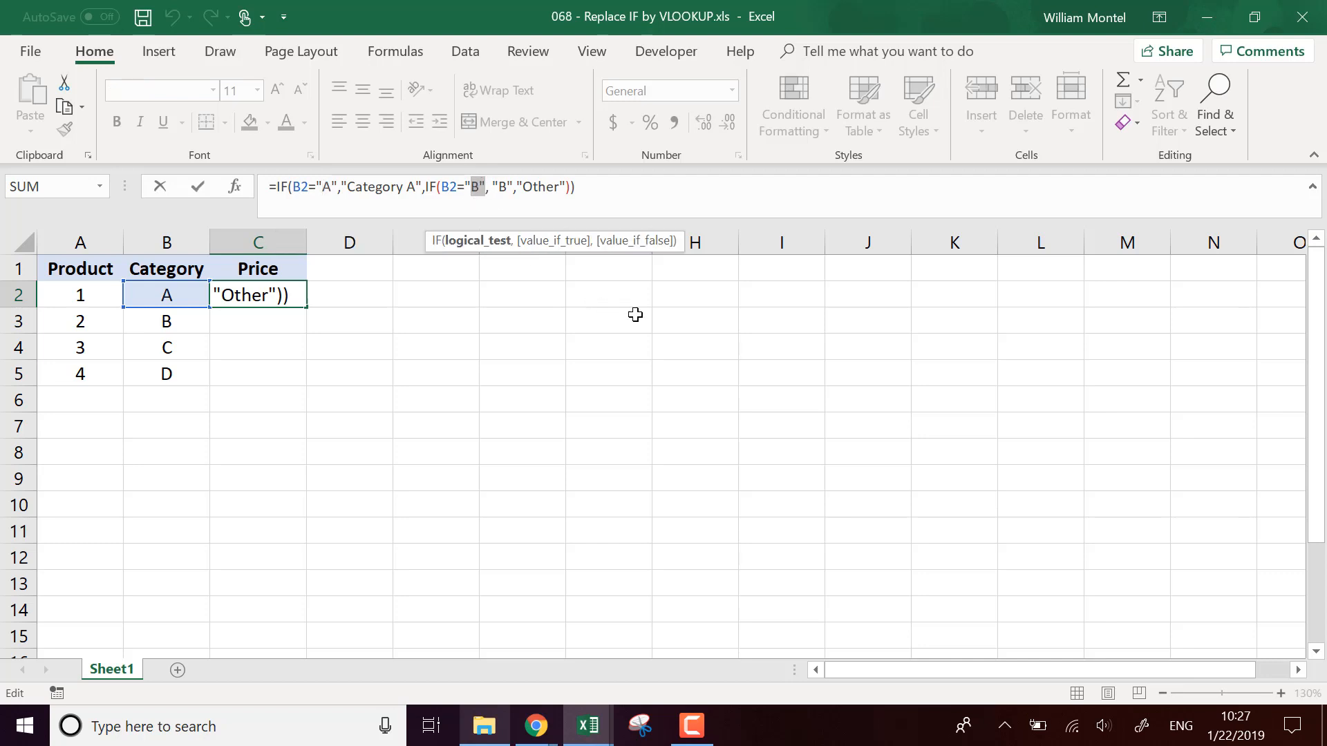
key(Escape)
Step: Copy the Category column with its header from B1:B5 to a new lookup table starting at H1
click(698, 298)
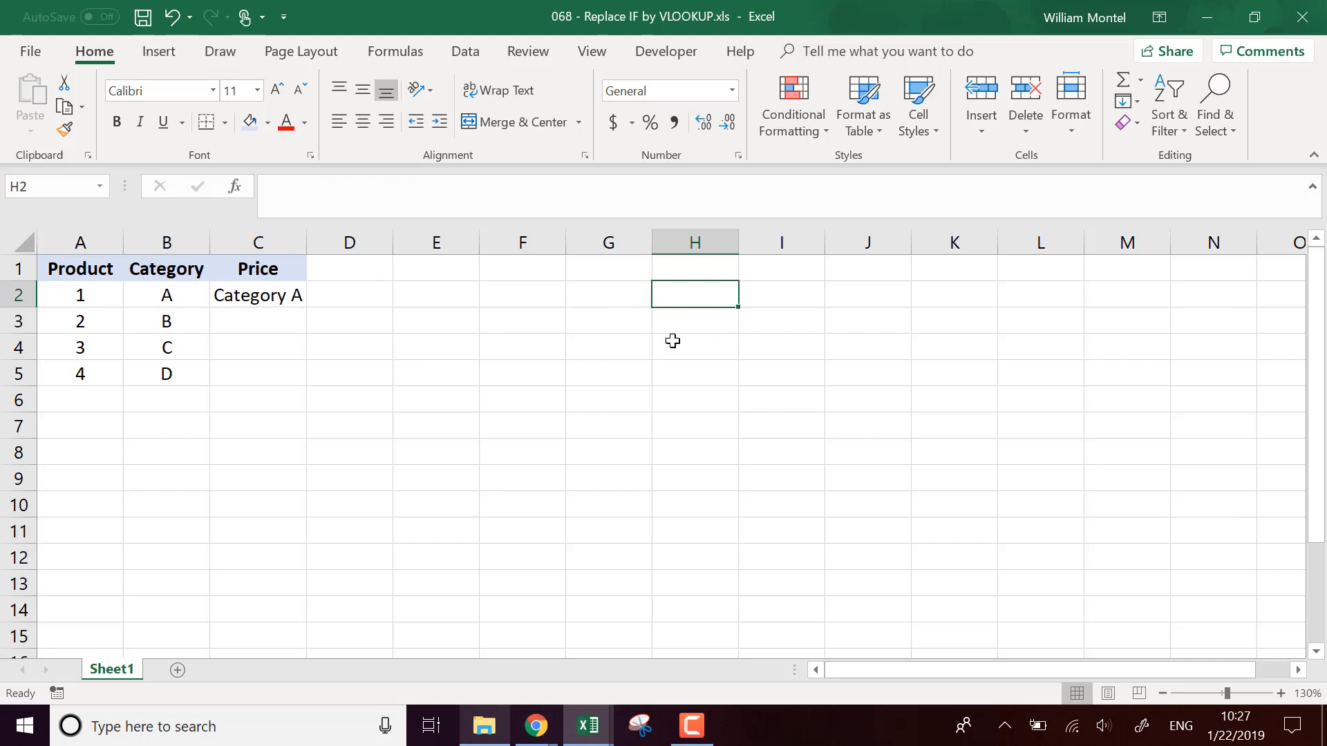
click(696, 269)
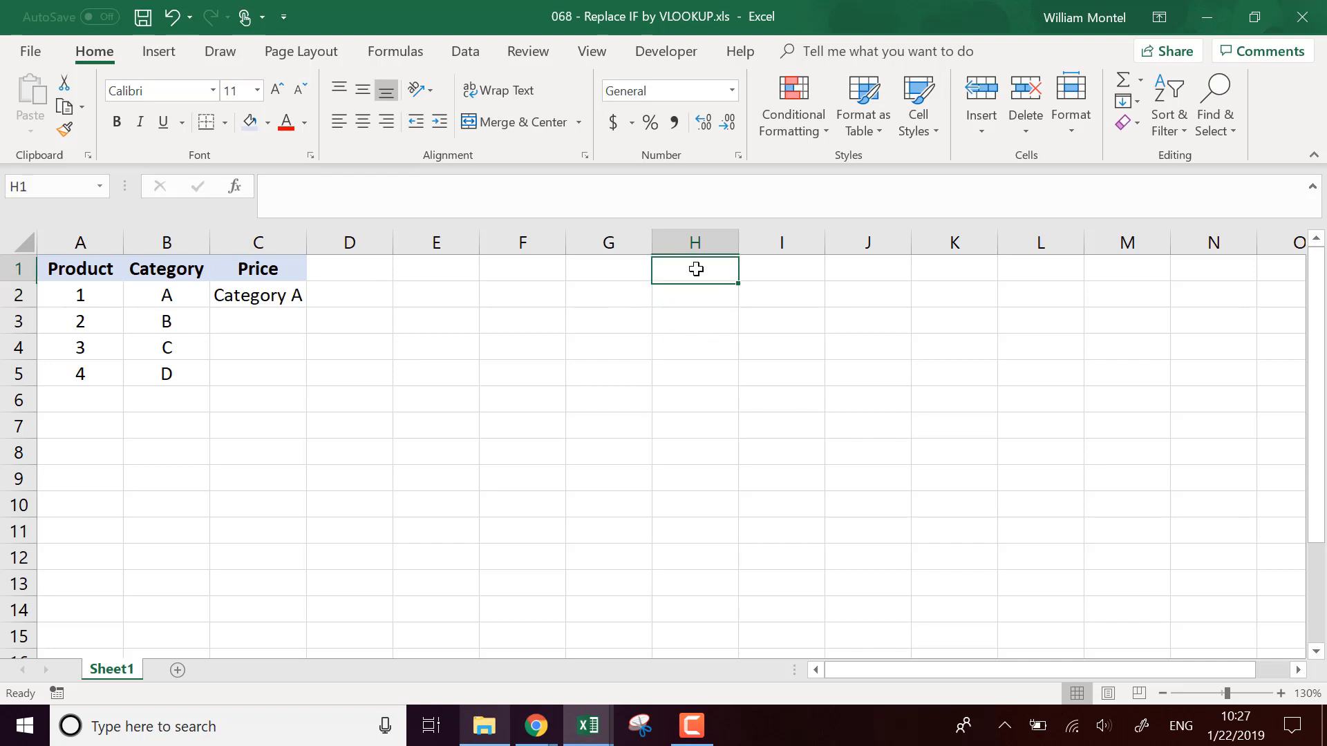
click(181, 271)
drag(163, 376, 167, 270)
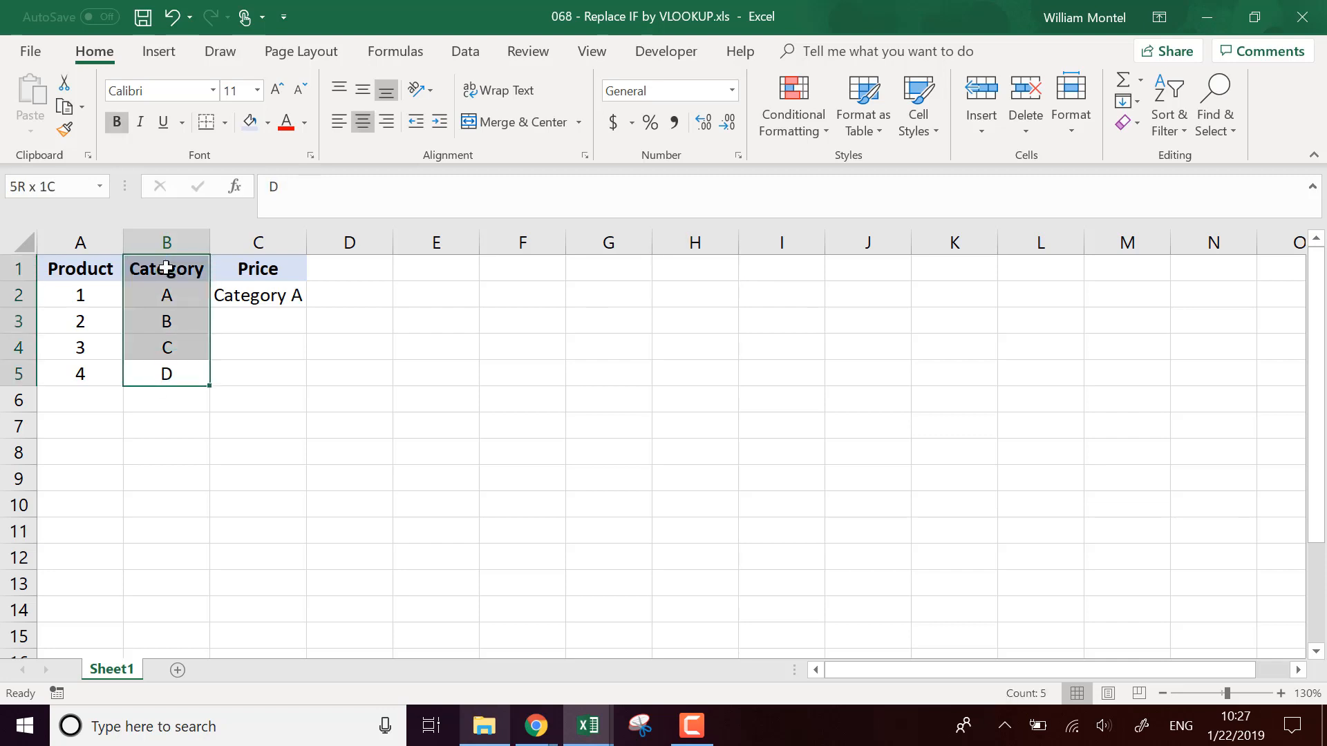
key(ctrl+c)
click(719, 270)
key(ctrl+v)
Step: Enter the header Message in I1 beside the copied Category column
click(800, 293)
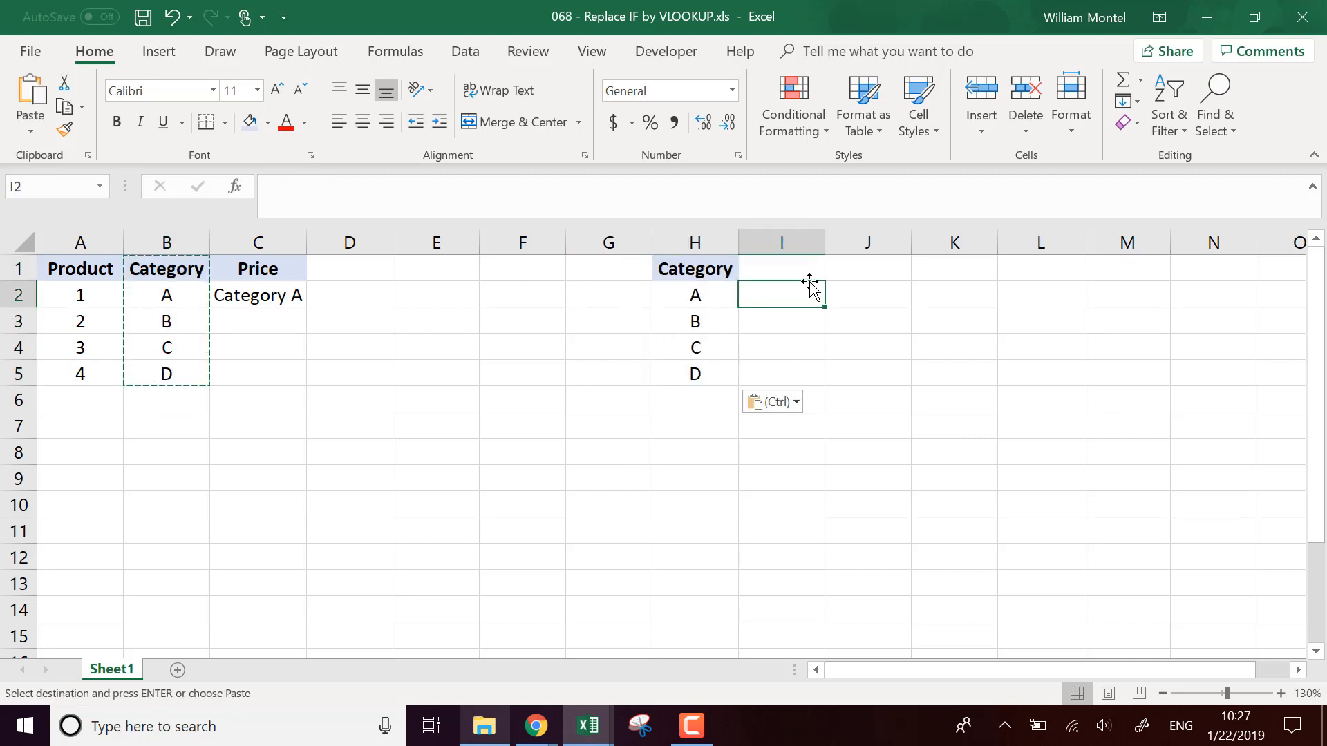
click(816, 265)
text(Me)
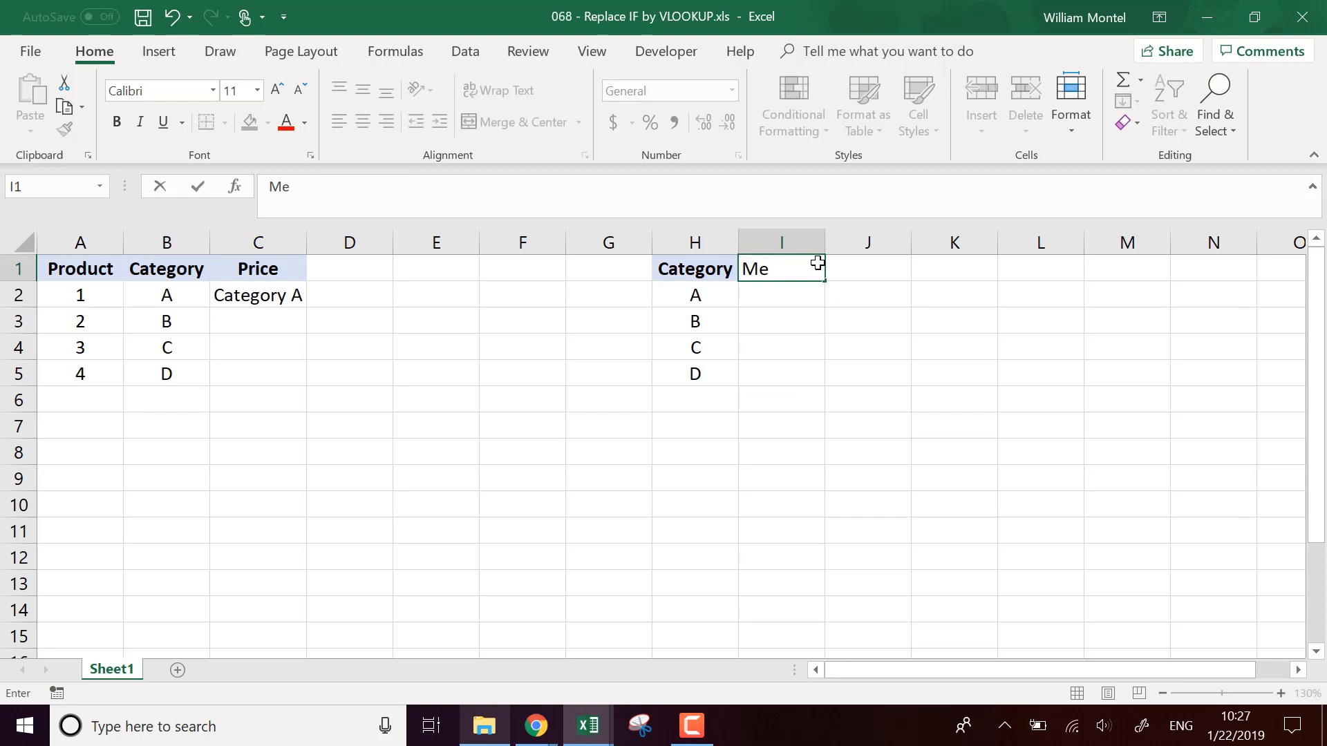
text(ssage)
key(Return)
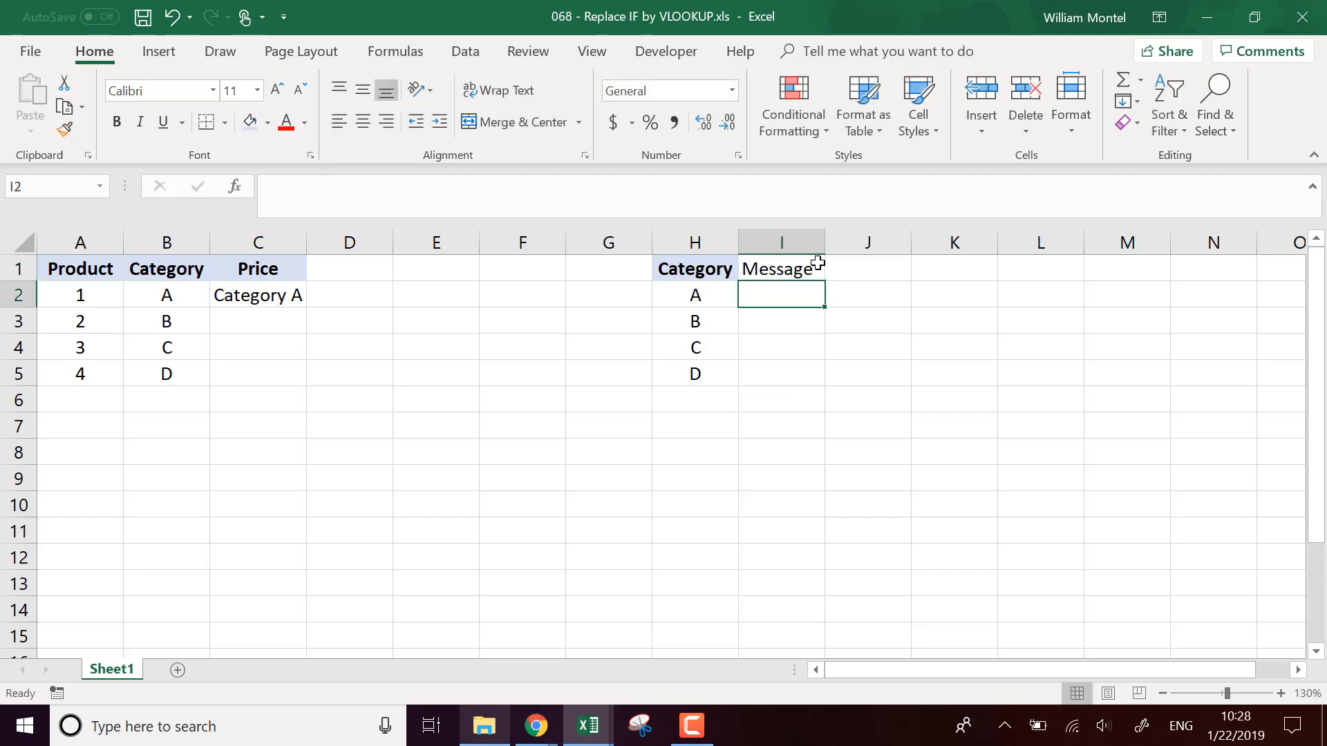
Step: Replace the header in I1 with Price
click(810, 272)
text(¨r)
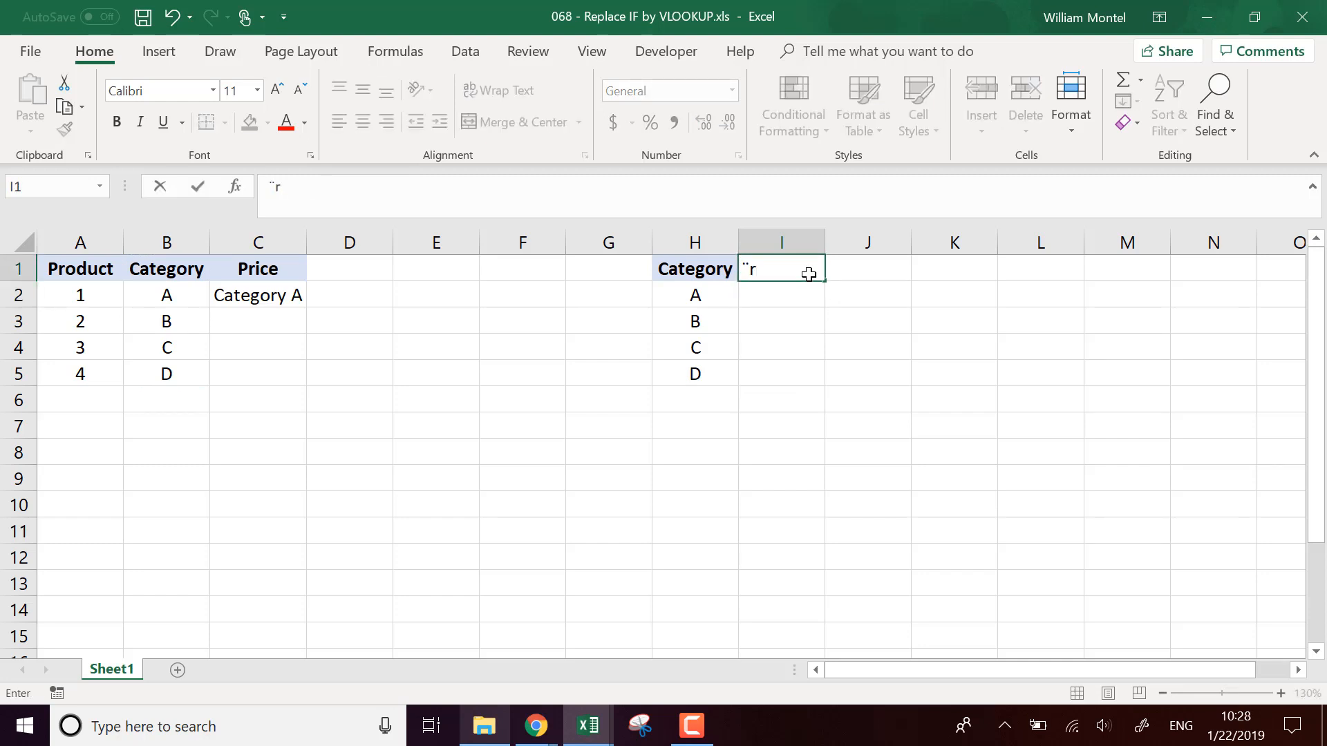
text(Price)
key(Return)
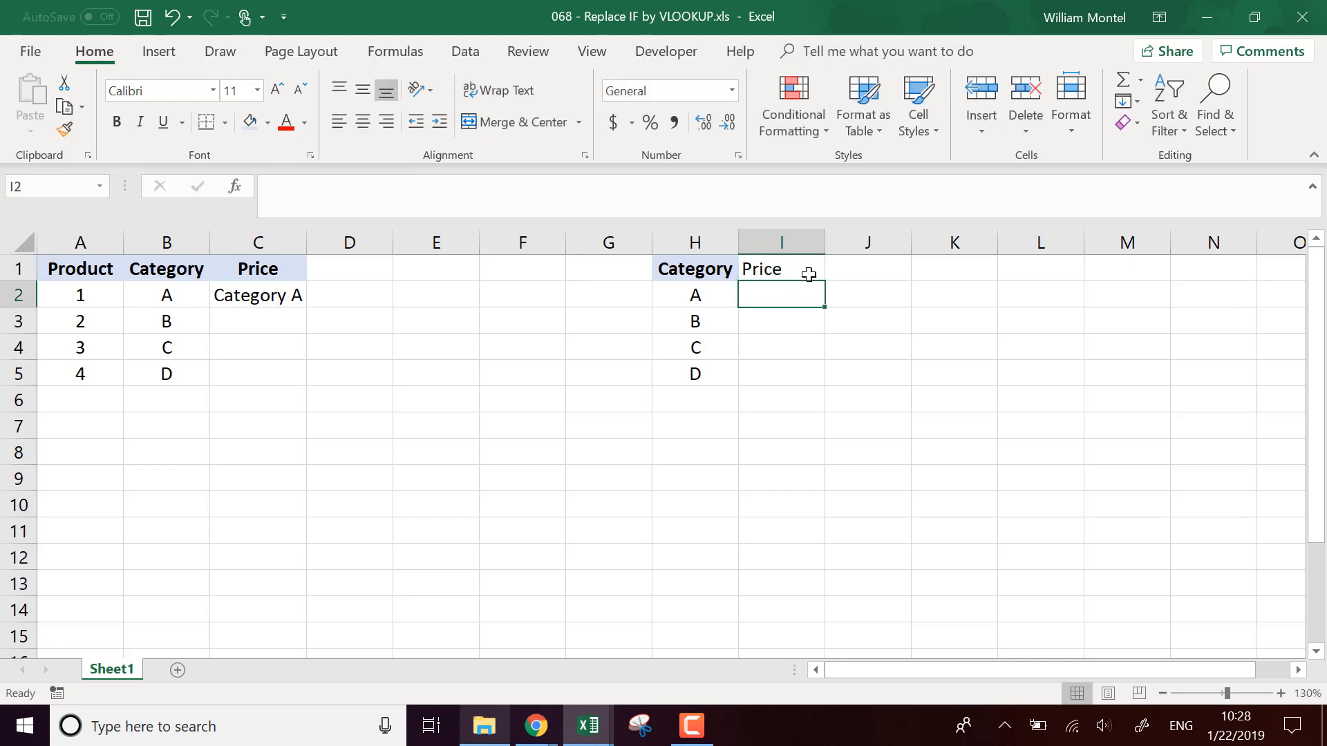
Step: Enter the prices 5, 10, 20 and 10 for categories A to D in I2:I5
text(4)
key(BackSpace)
text(5)
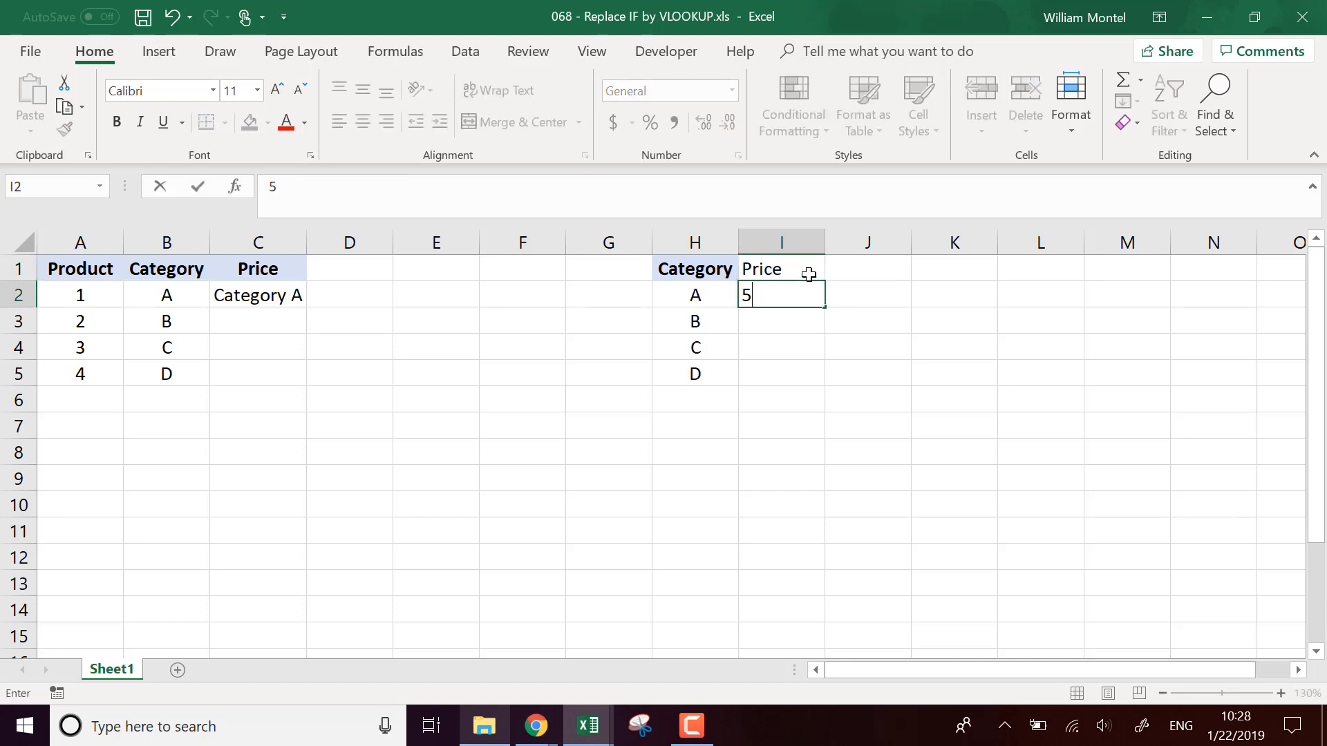
key(Return)
text(10)
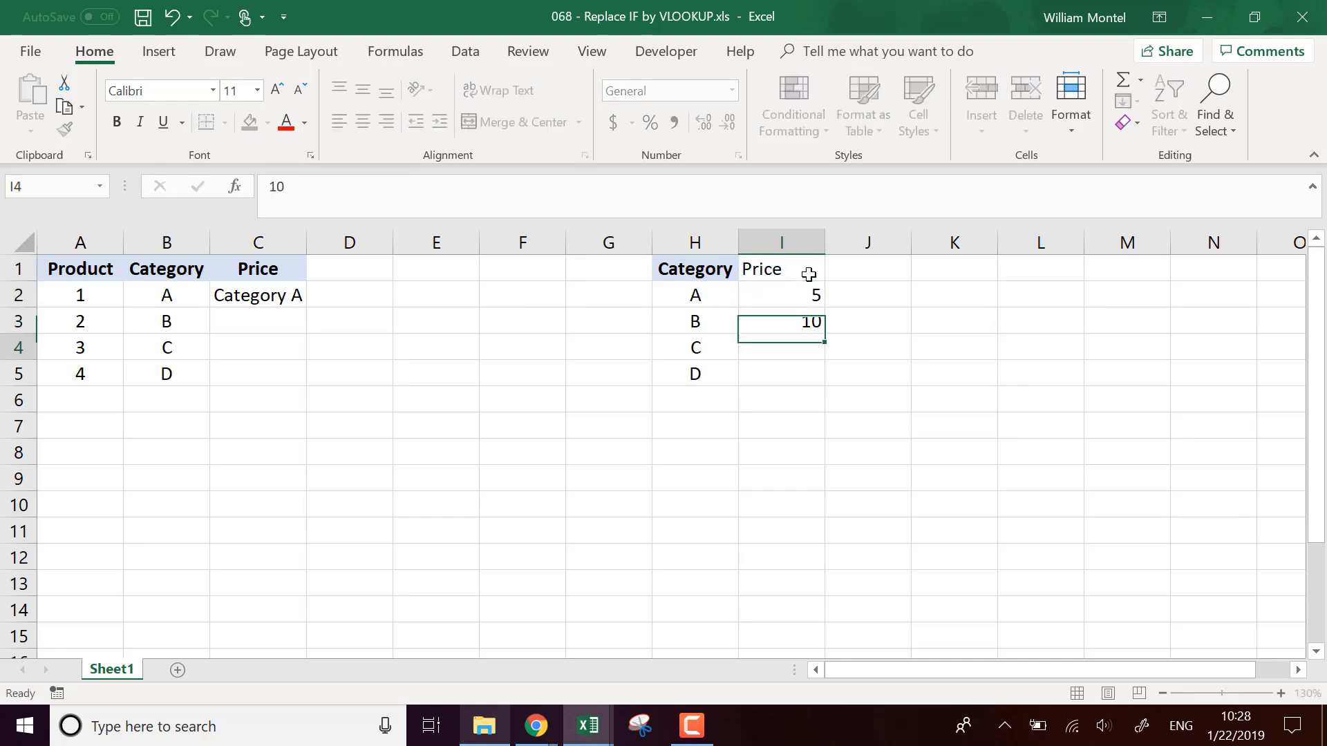
key(Return)
text(20)
key(Return)
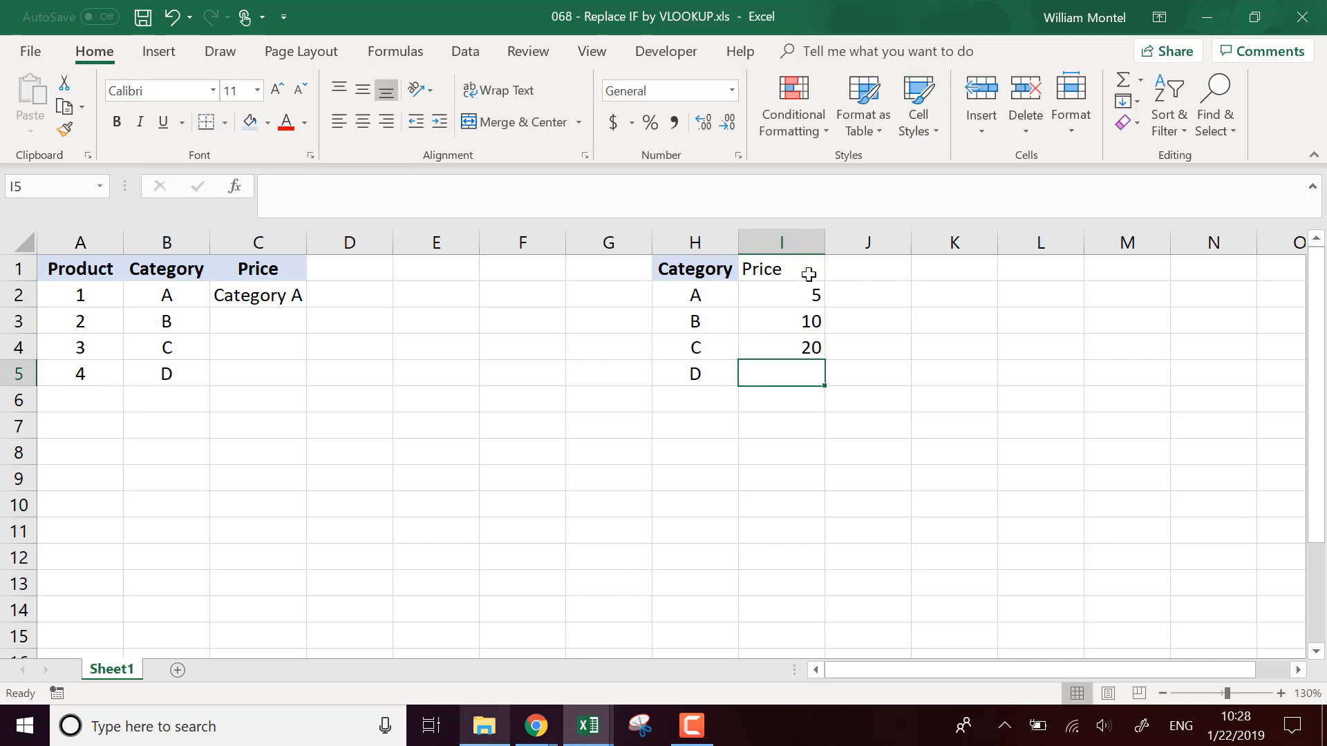
text(10)
key(Return)
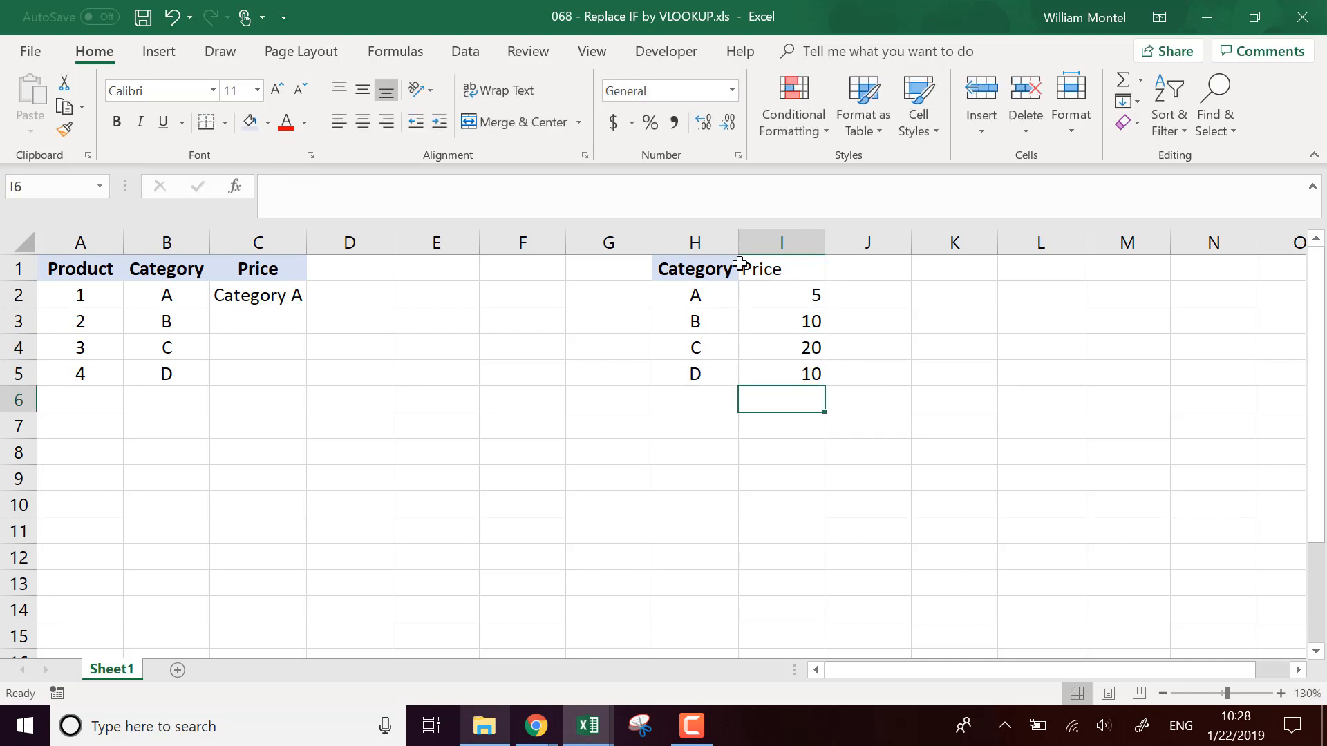
Step: Copy the header formatting from H1 to the Price header in I1
click(719, 267)
click(69, 132)
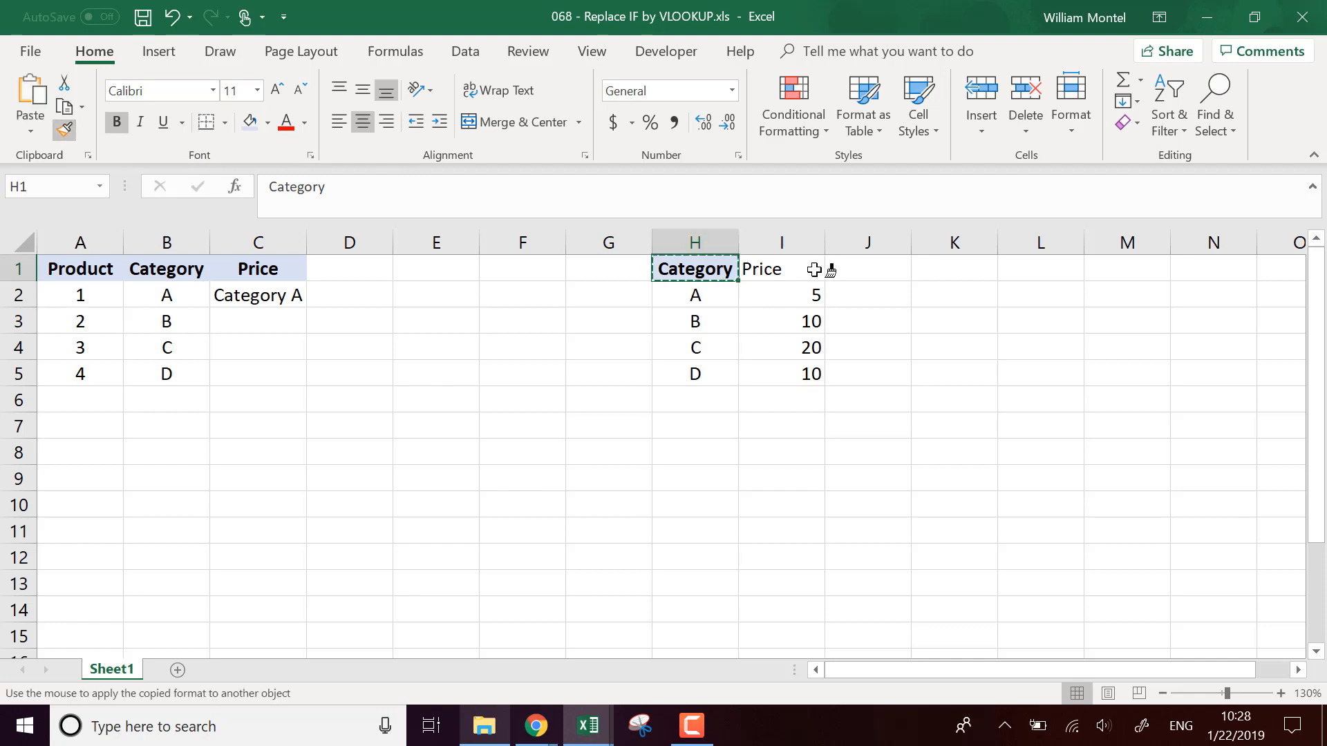
click(816, 269)
Step: Replace the nested IF in C2 with =VLOOKUP(B2,$H$1:$I$5,2,0) to return the category's price
click(262, 294)
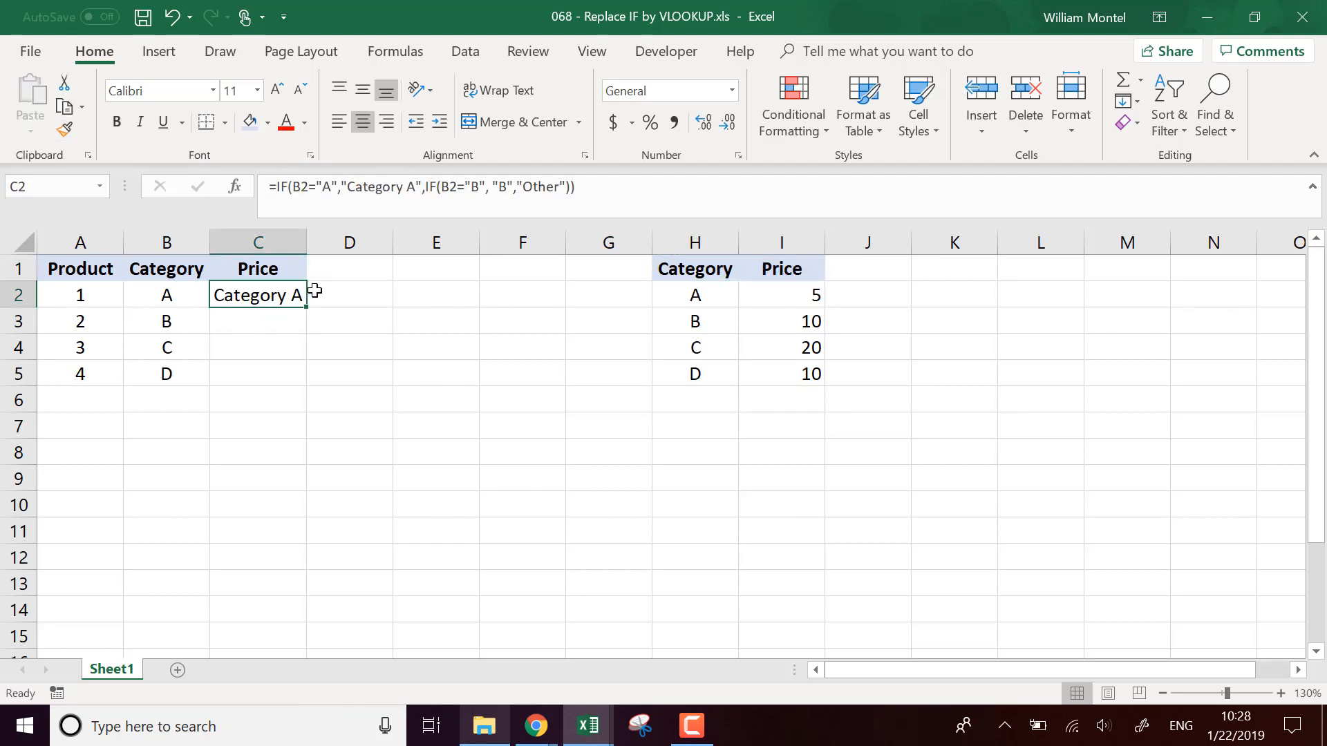
text(=vl)
key(BackSpace)
text(l)
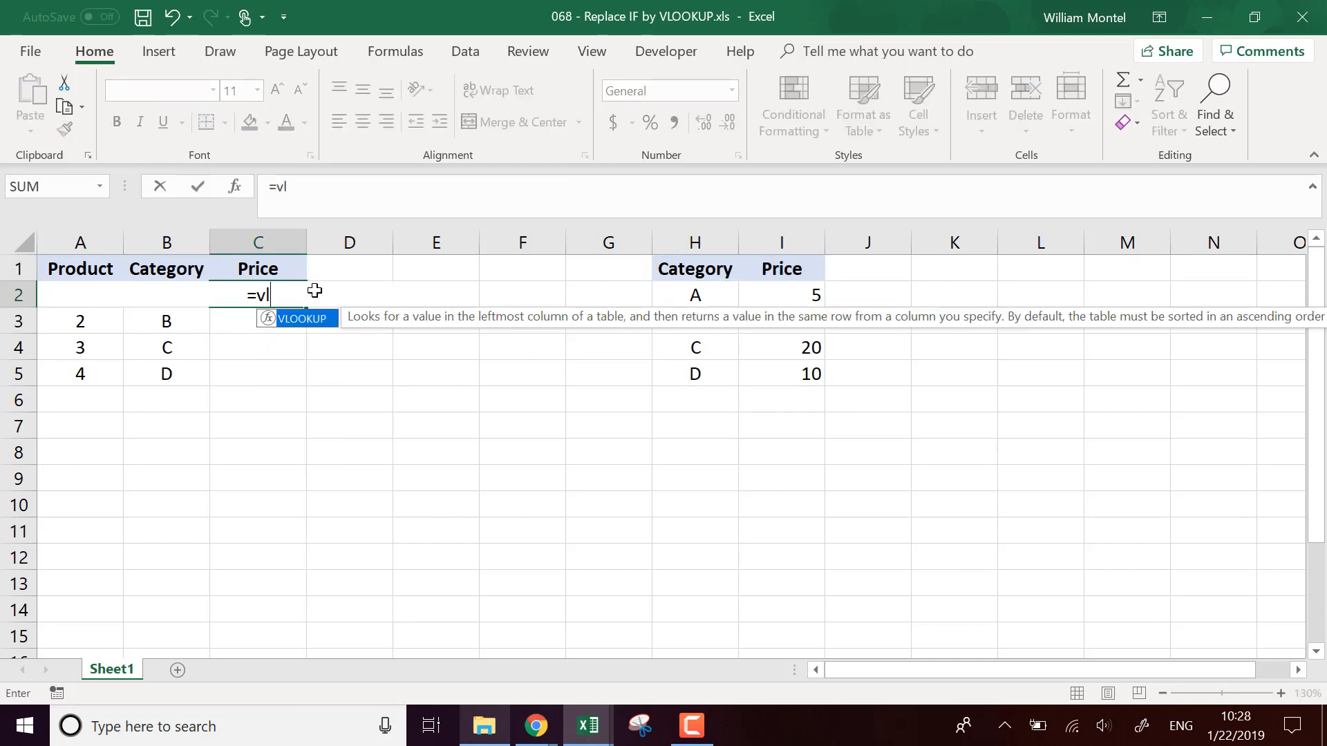
text(ookup()
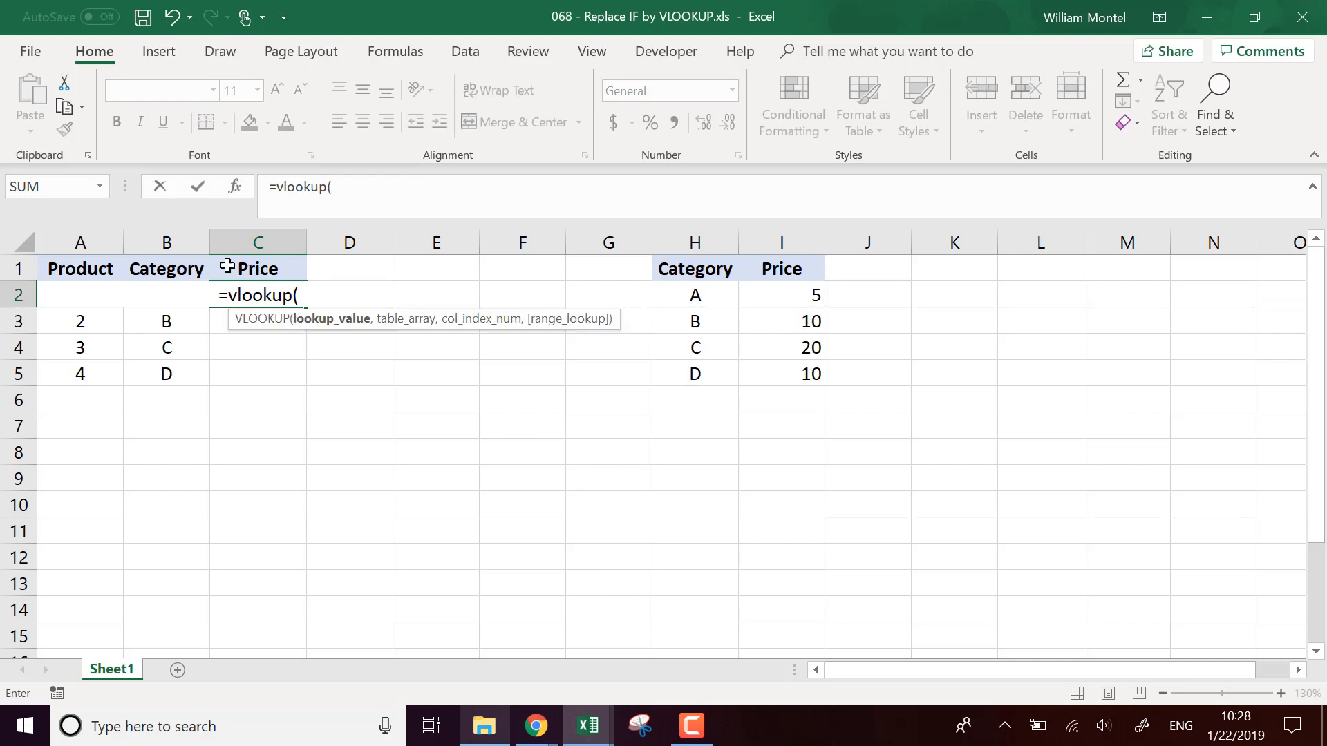
click(201, 305)
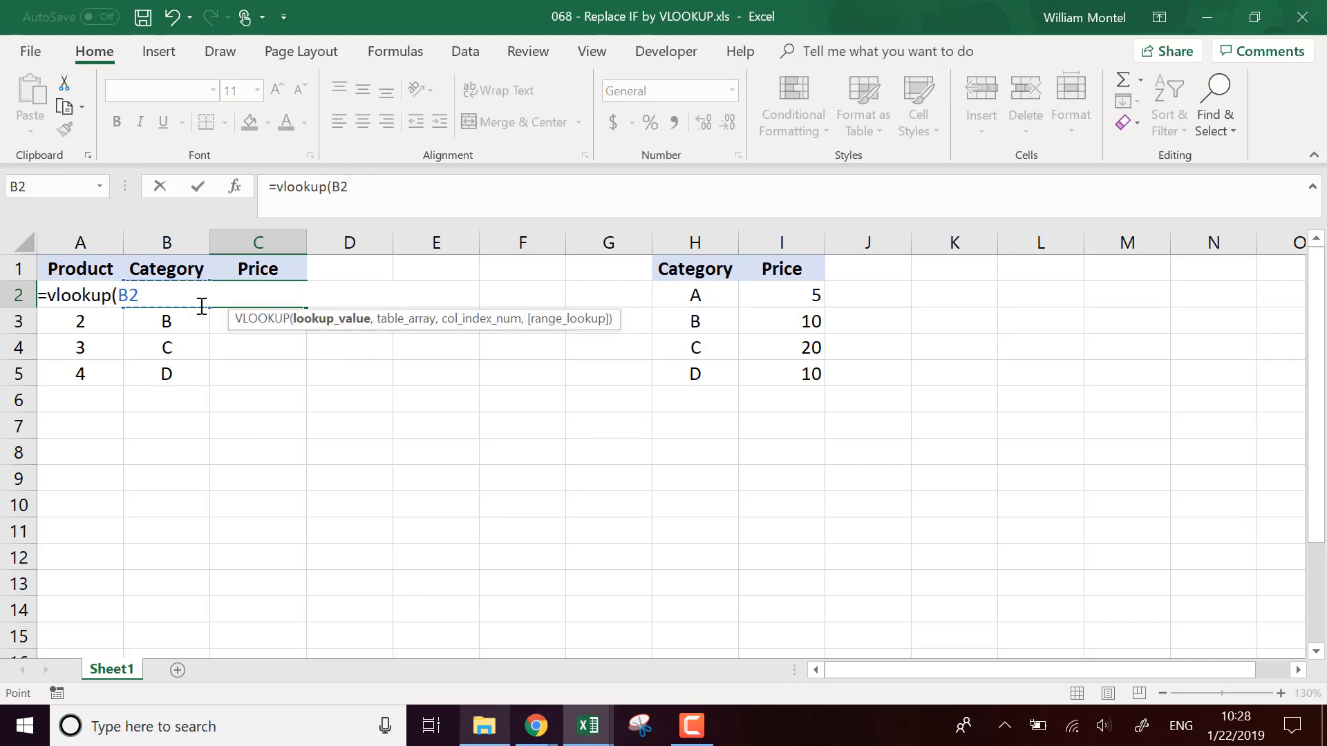
text(,)
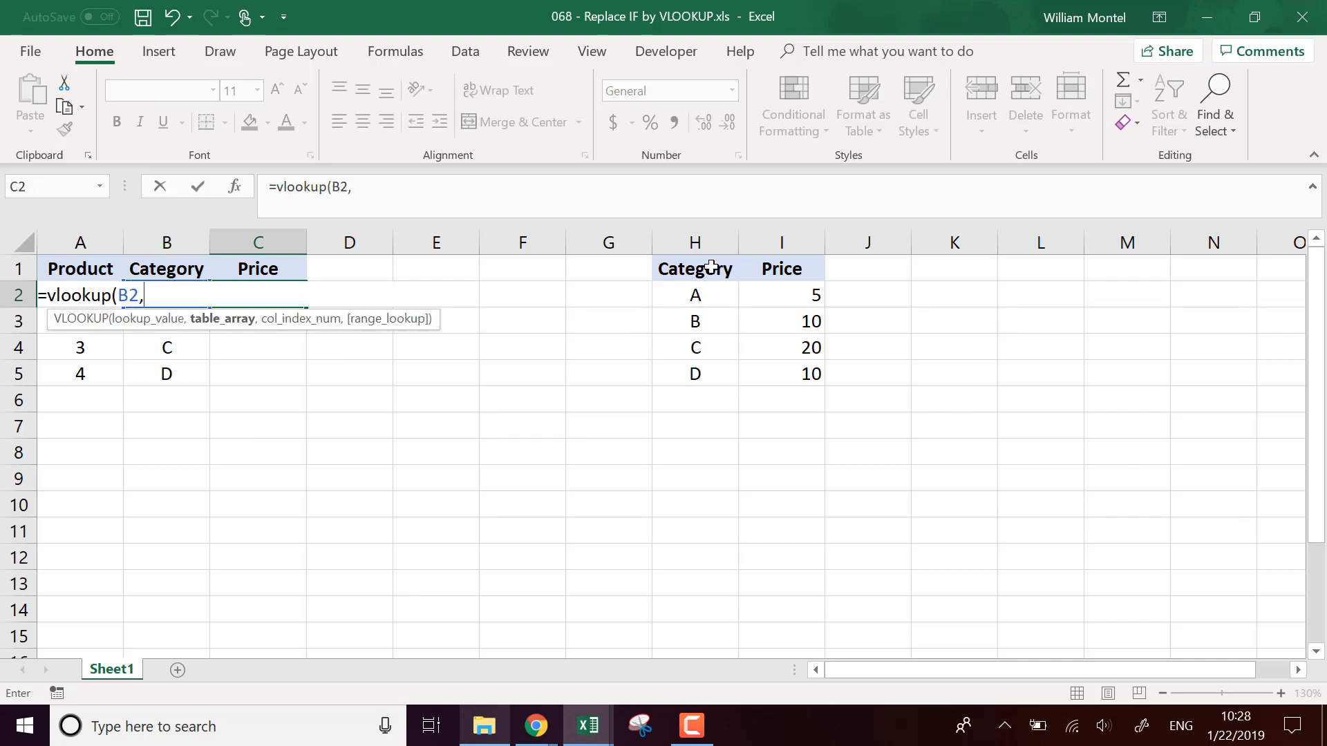
drag(695, 269, 784, 364)
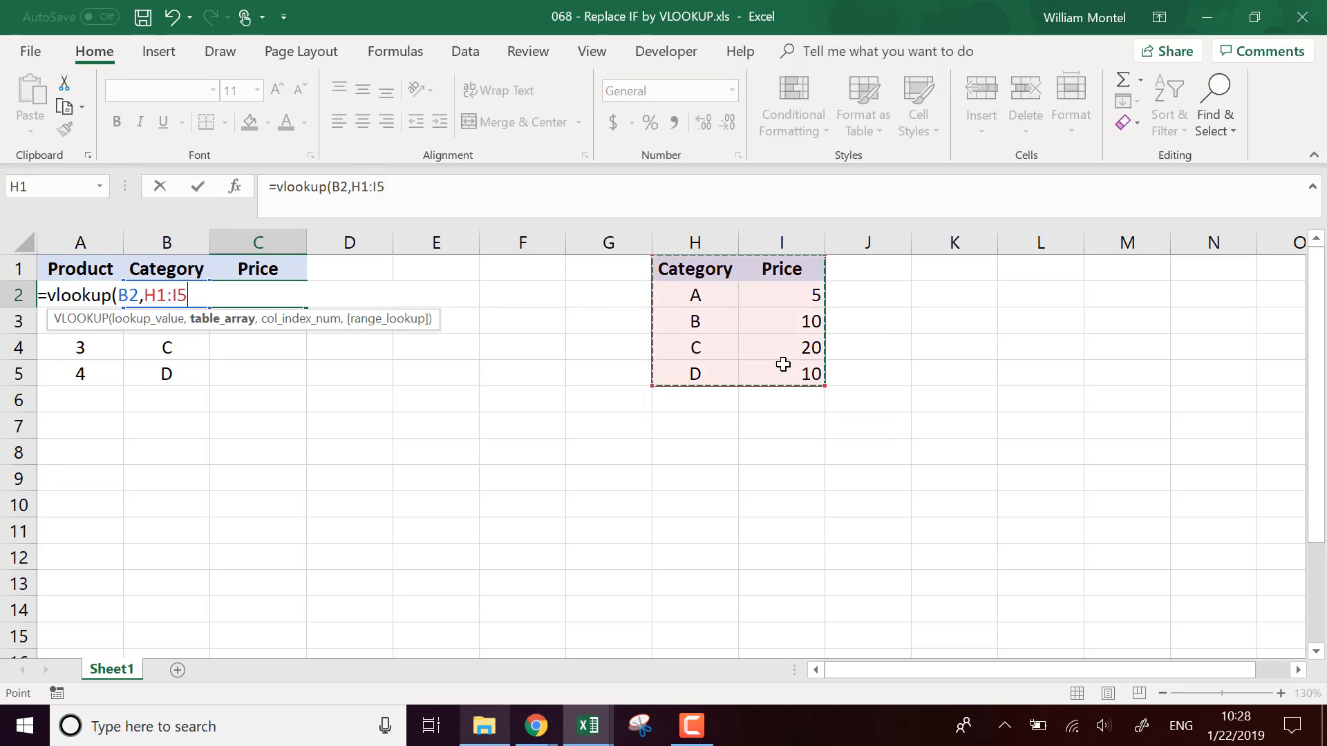
key(F4)
text(,)
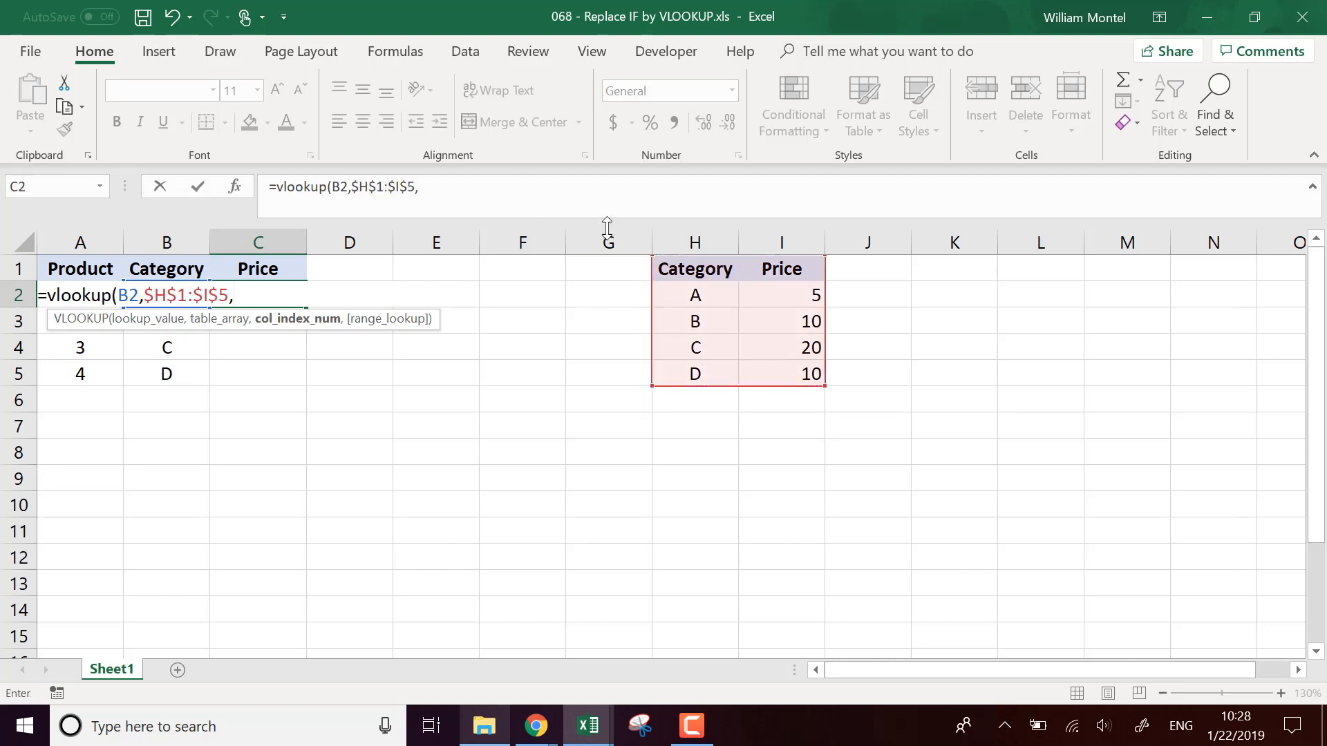
text(2)
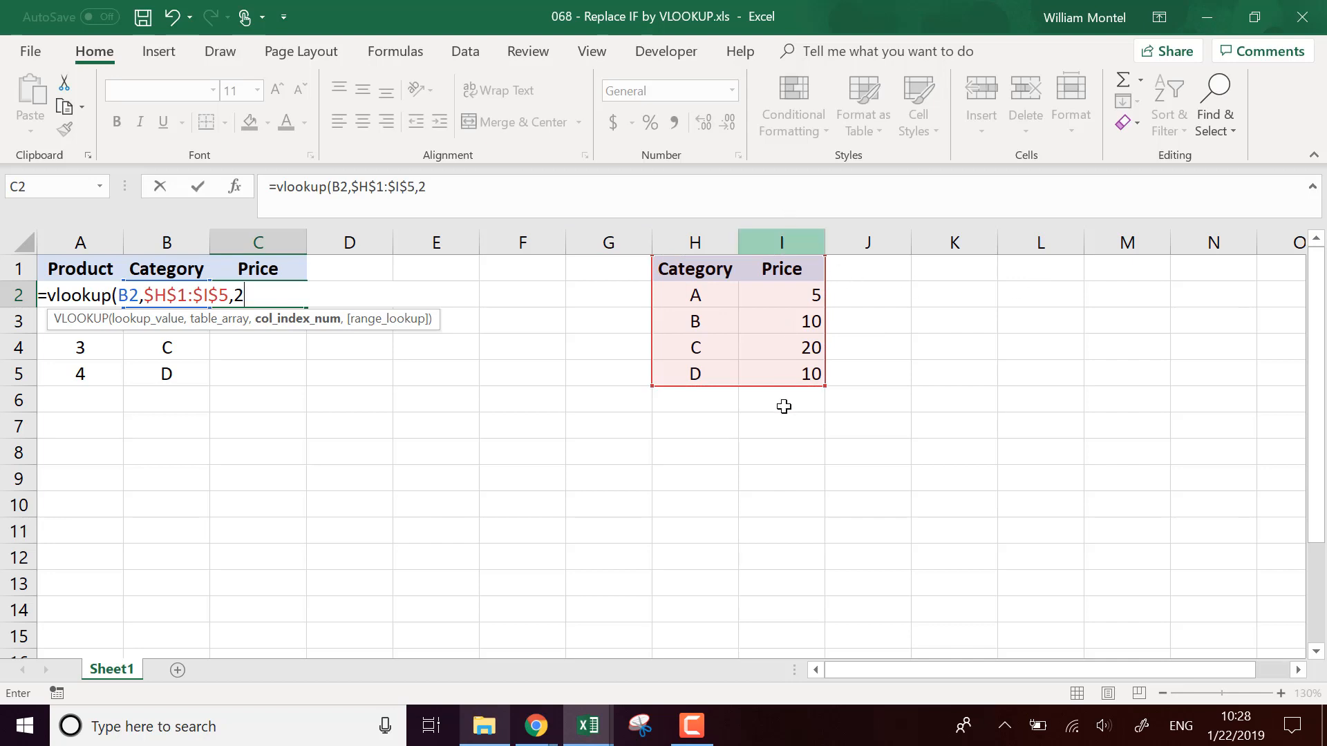
text(,0))
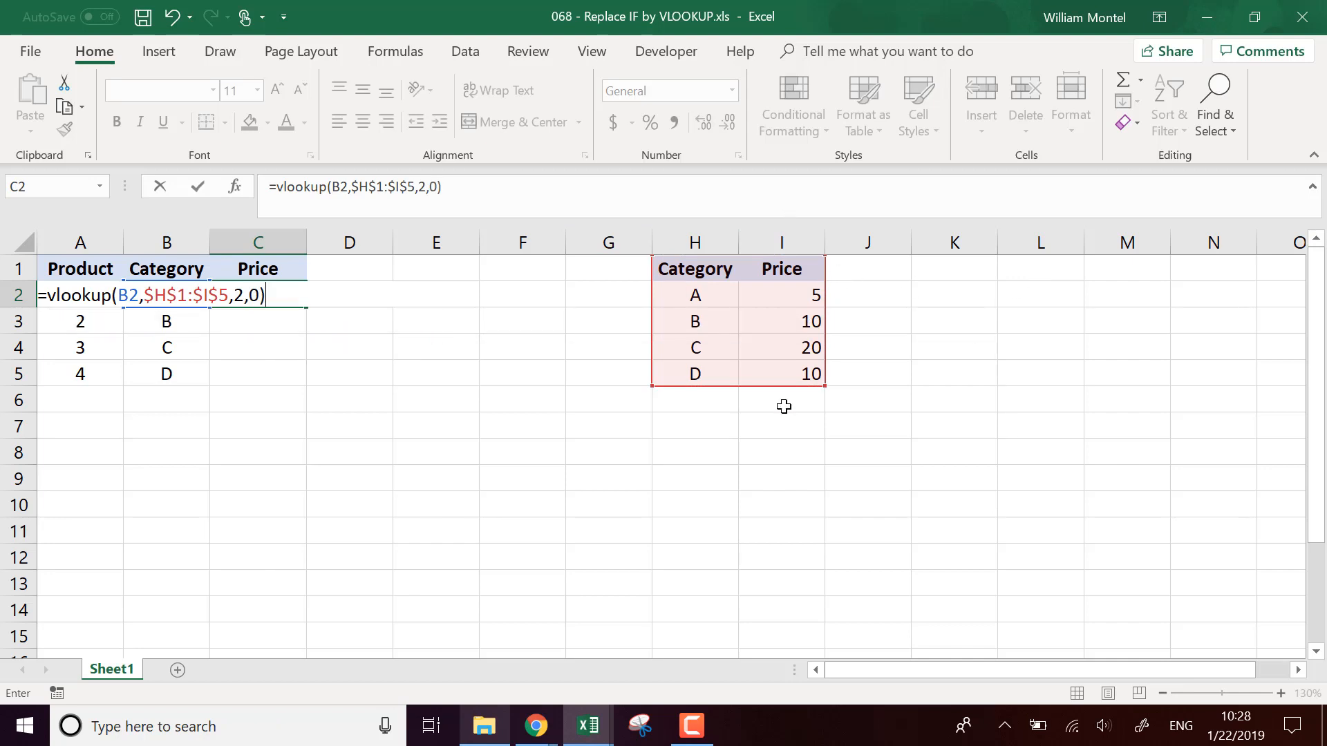
key(Return)
Step: Compare product 1's category and price with the lookup table, and undo the VLOOKUP entry in C2
drag(174, 294, 237, 299)
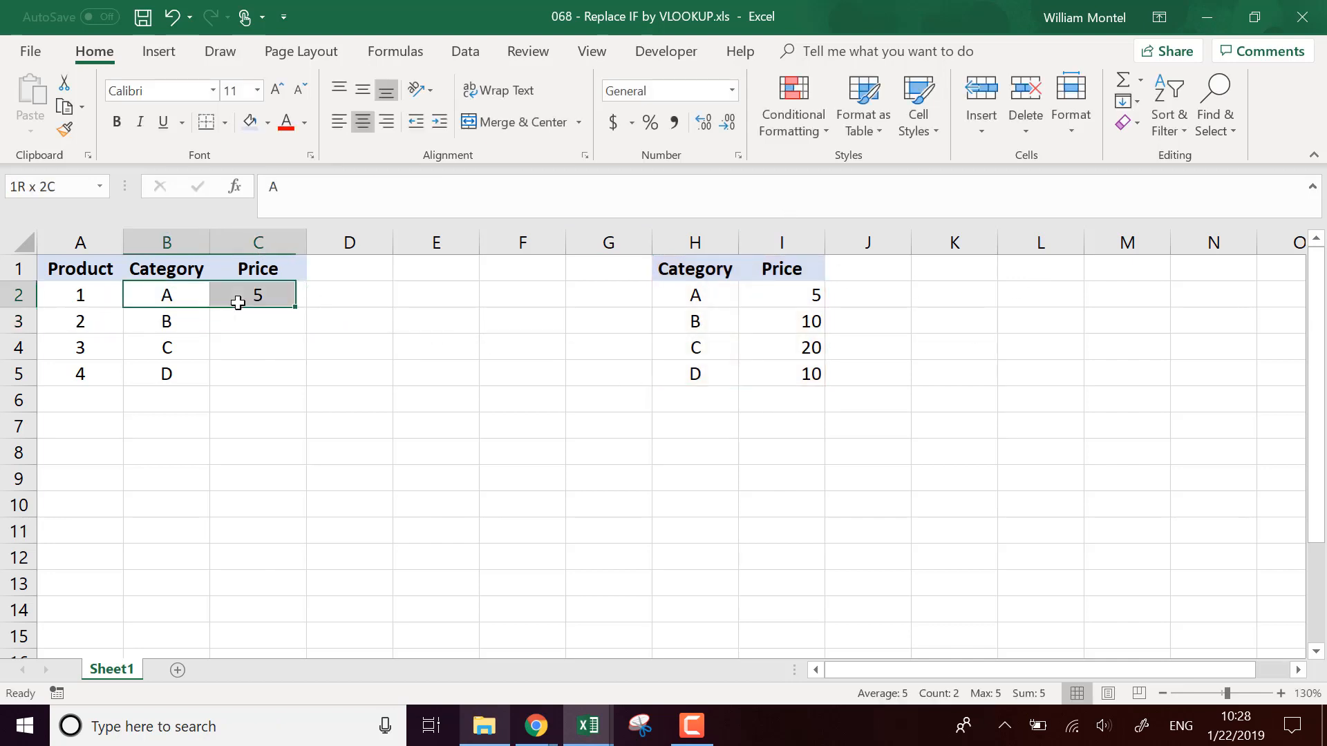
drag(712, 297, 789, 325)
click(225, 291)
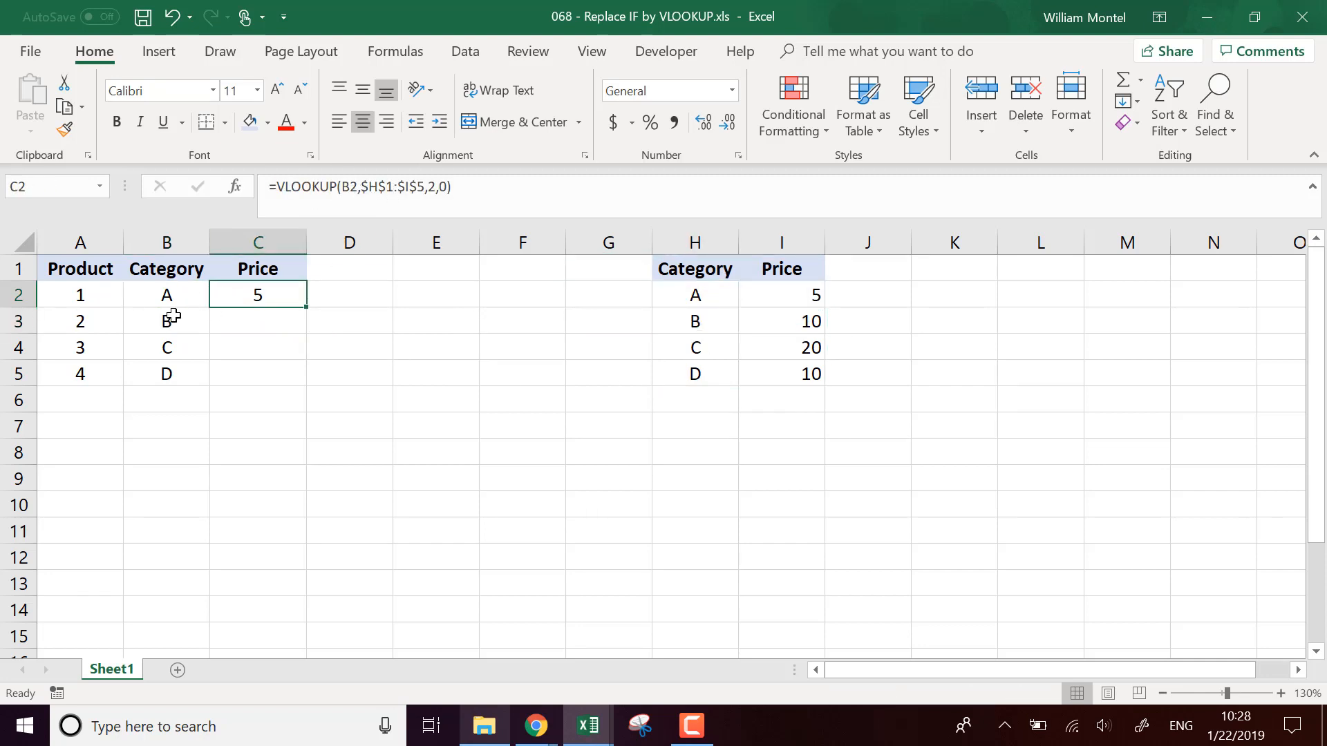
key(ctrl+z)
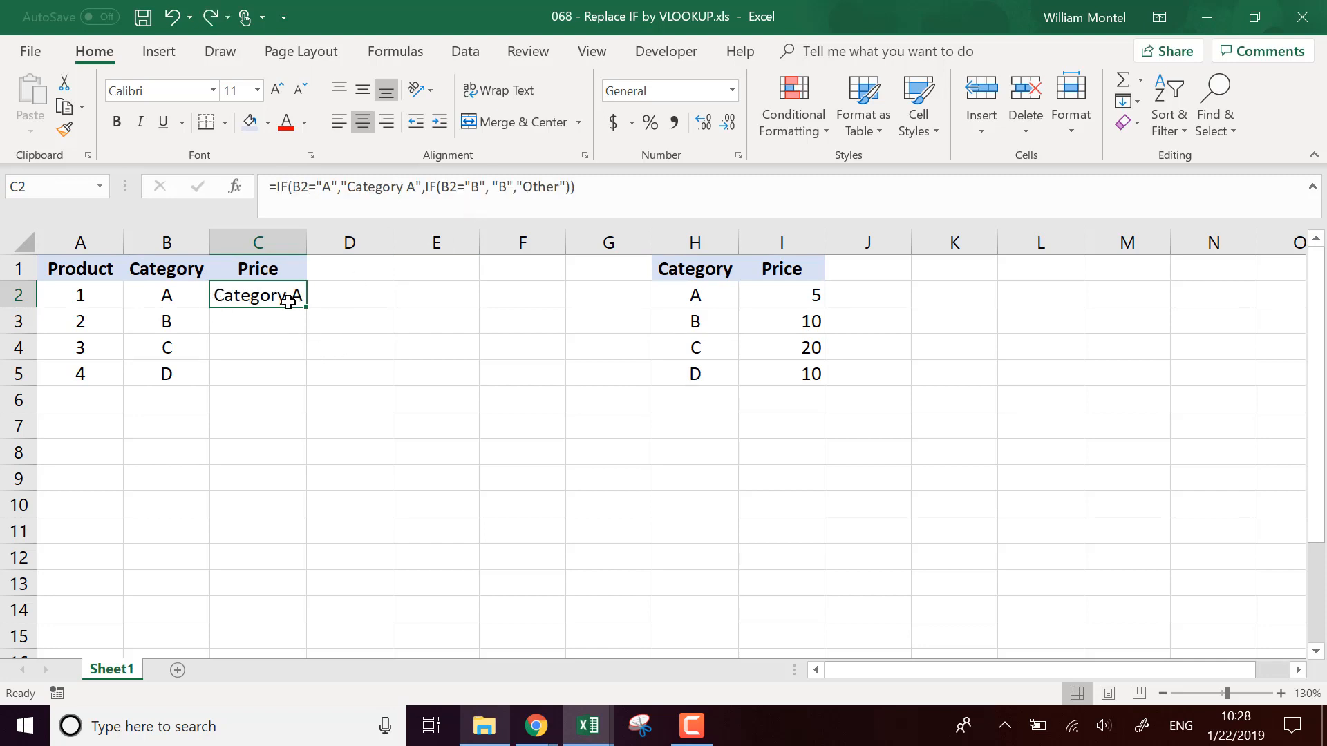
Step: Move the nested IF formula from C2 to E1
key(ctrl+c)
click(423, 273)
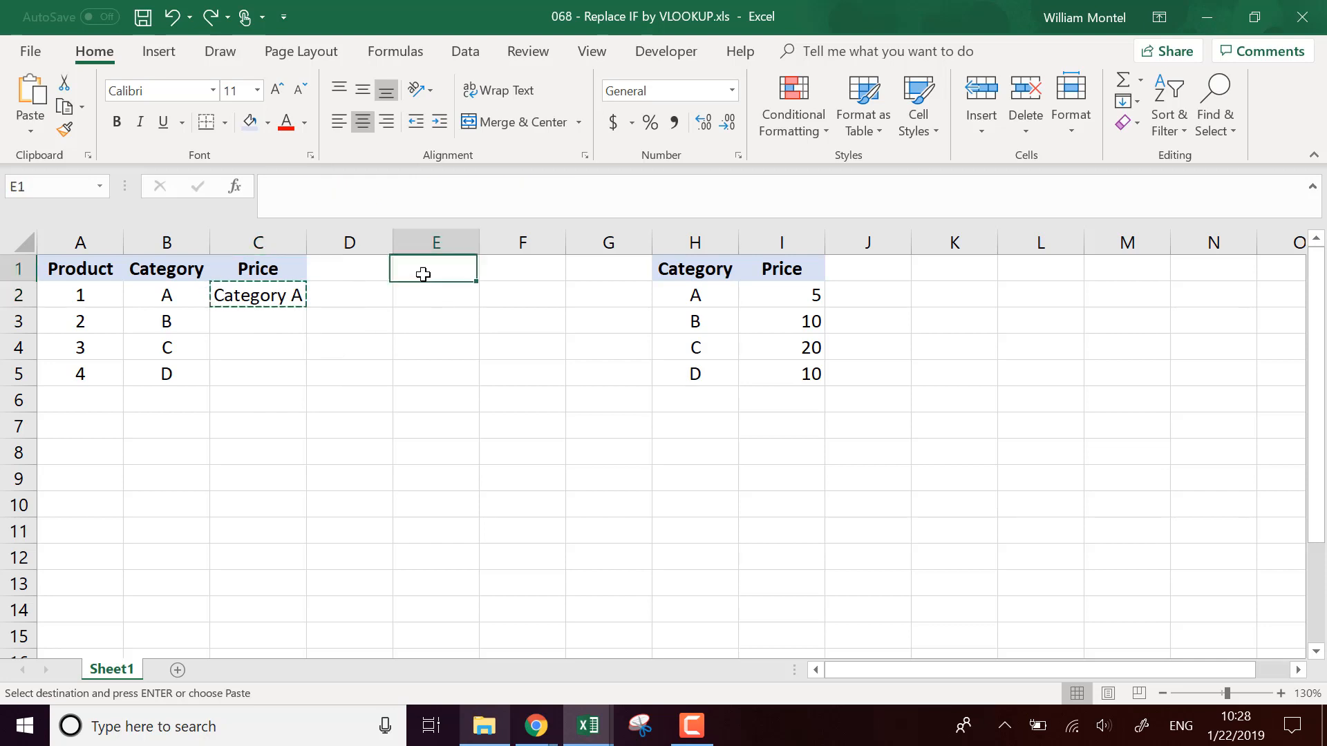
key(Return)
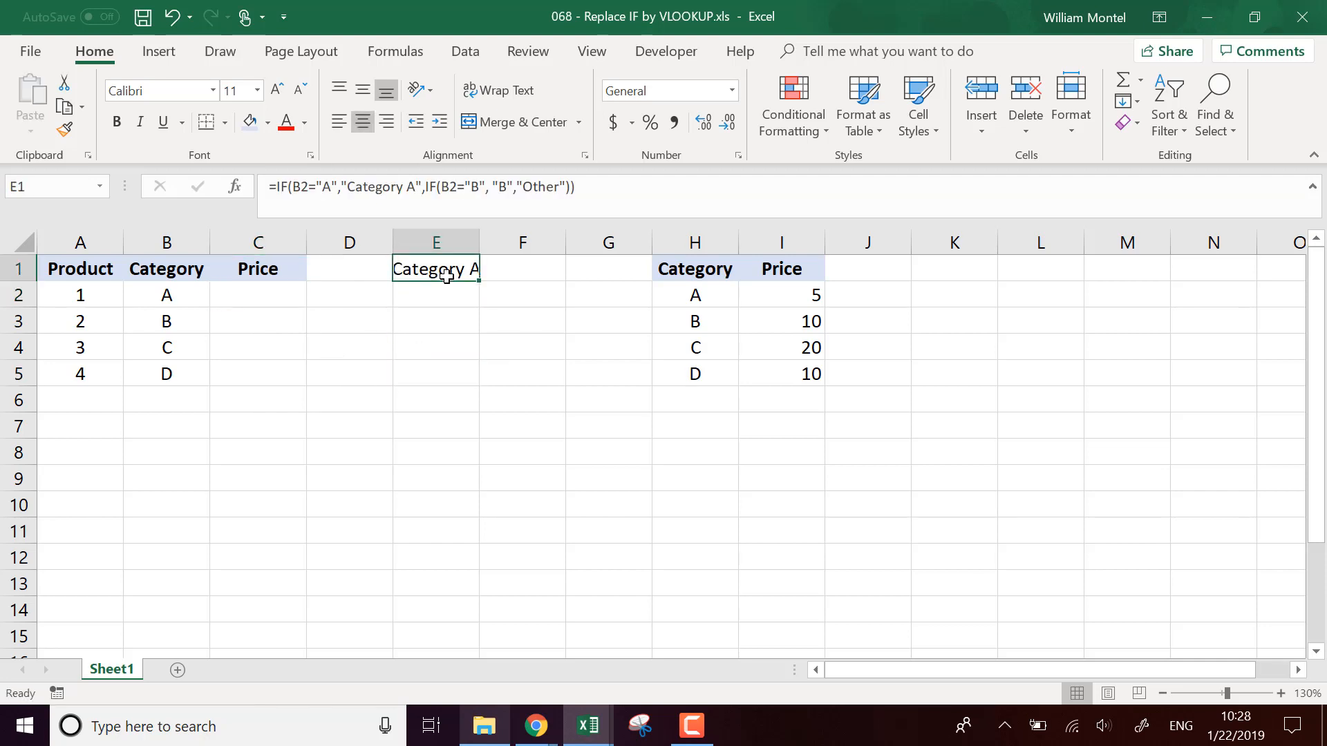
click(261, 299)
text(=)
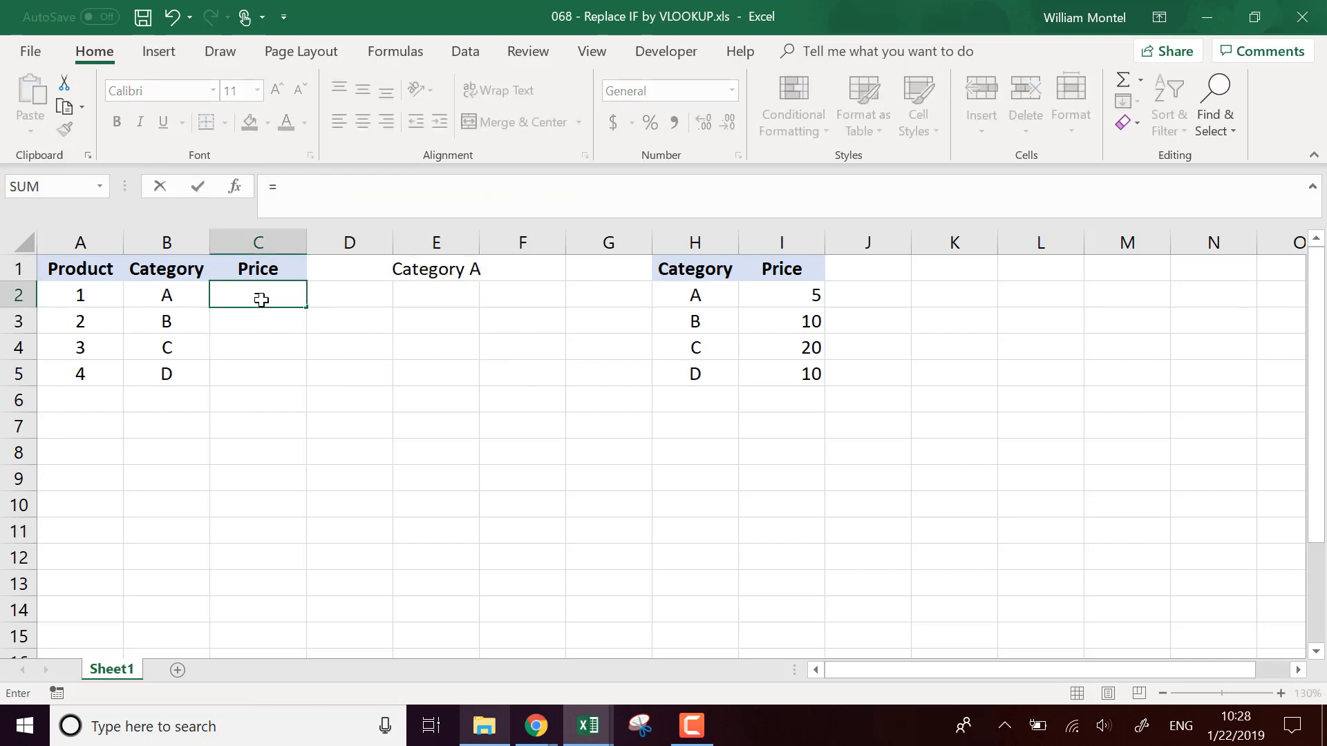
text(vloku)
key(Escape)
Step: Review the nested IF formula in E1 against the category prices in H2:I5
click(444, 269)
click(332, 187)
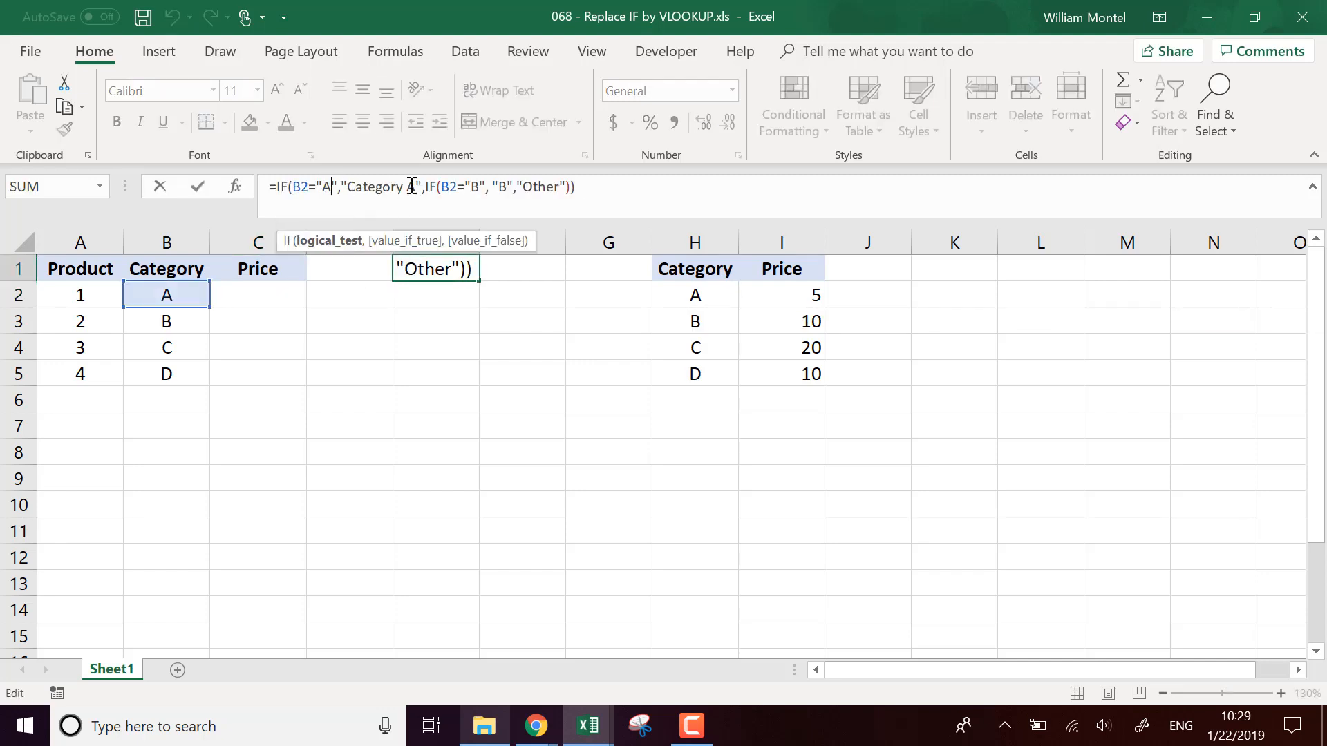
key(Escape)
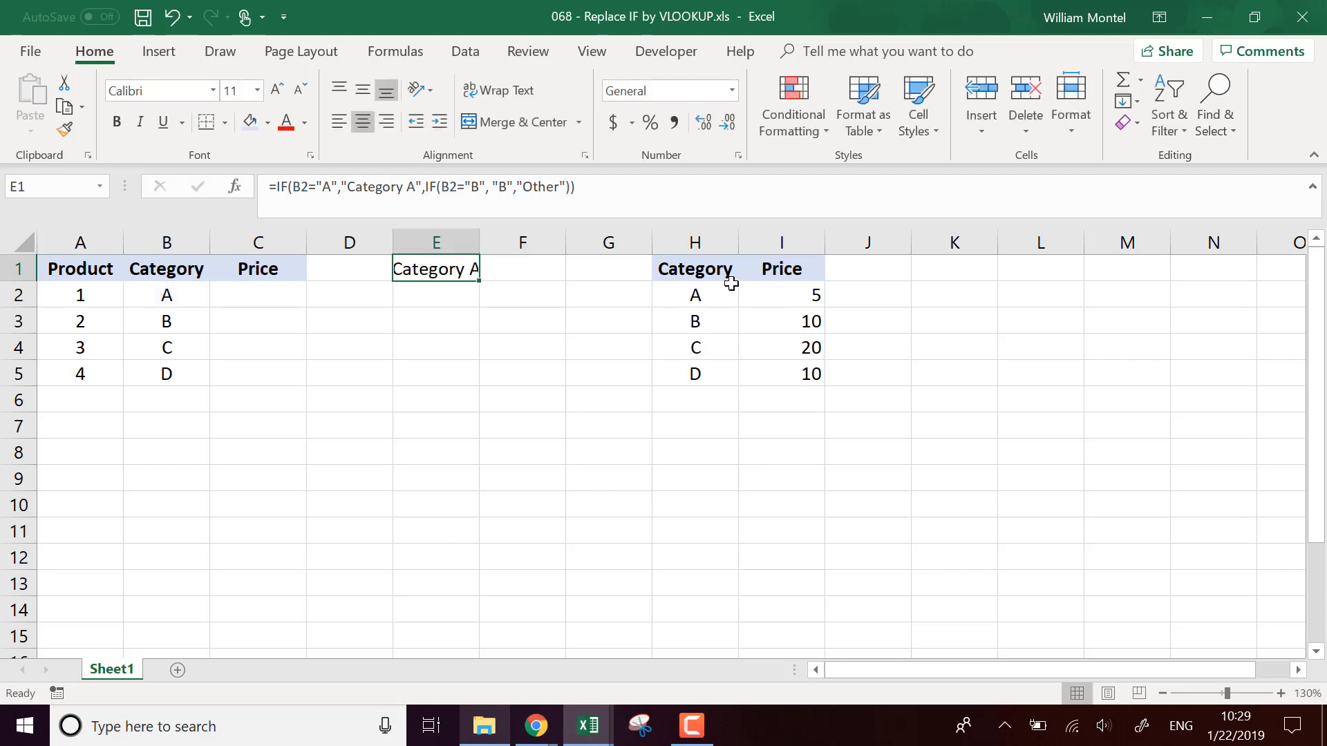
drag(731, 284, 776, 373)
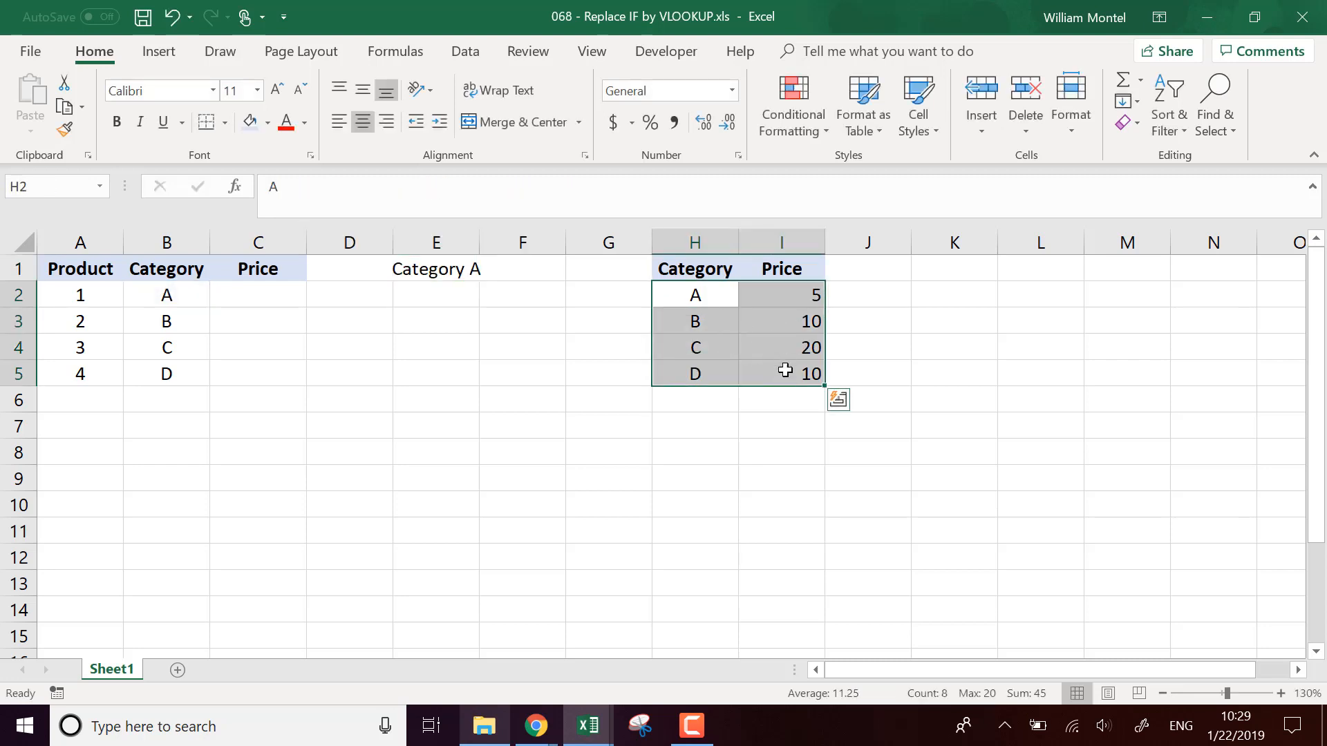
click(439, 270)
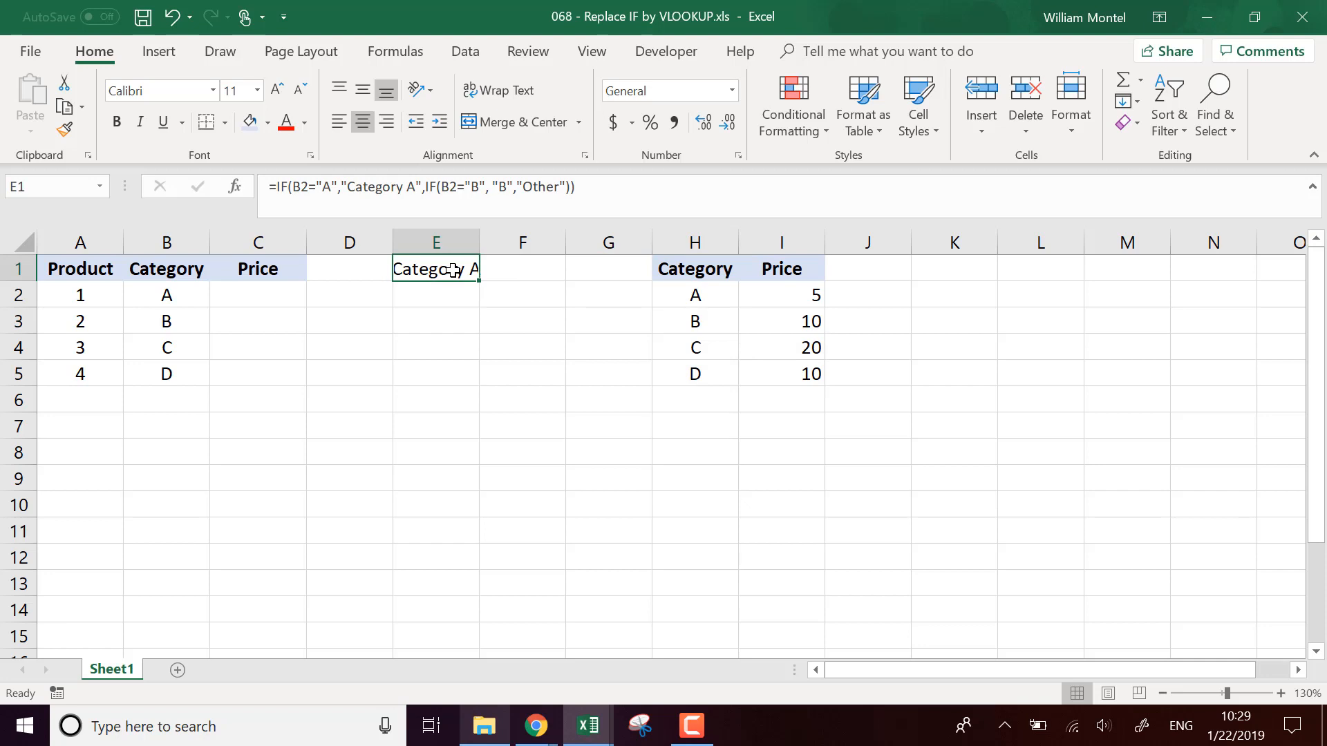
Step: Enter =VLOOKUP(B2,$H$1:$I$5,2,0) in C2 to look up the category's price with an exact match
click(286, 298)
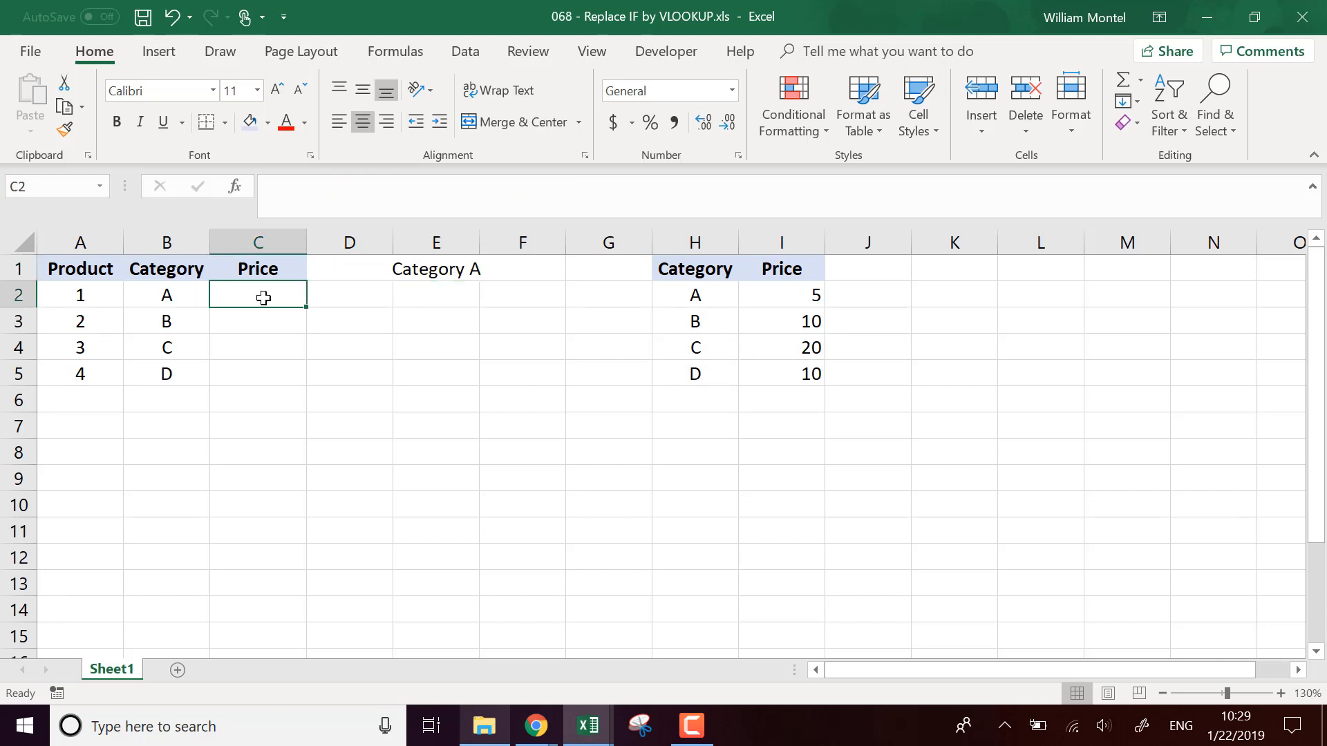
text(=vlokku)
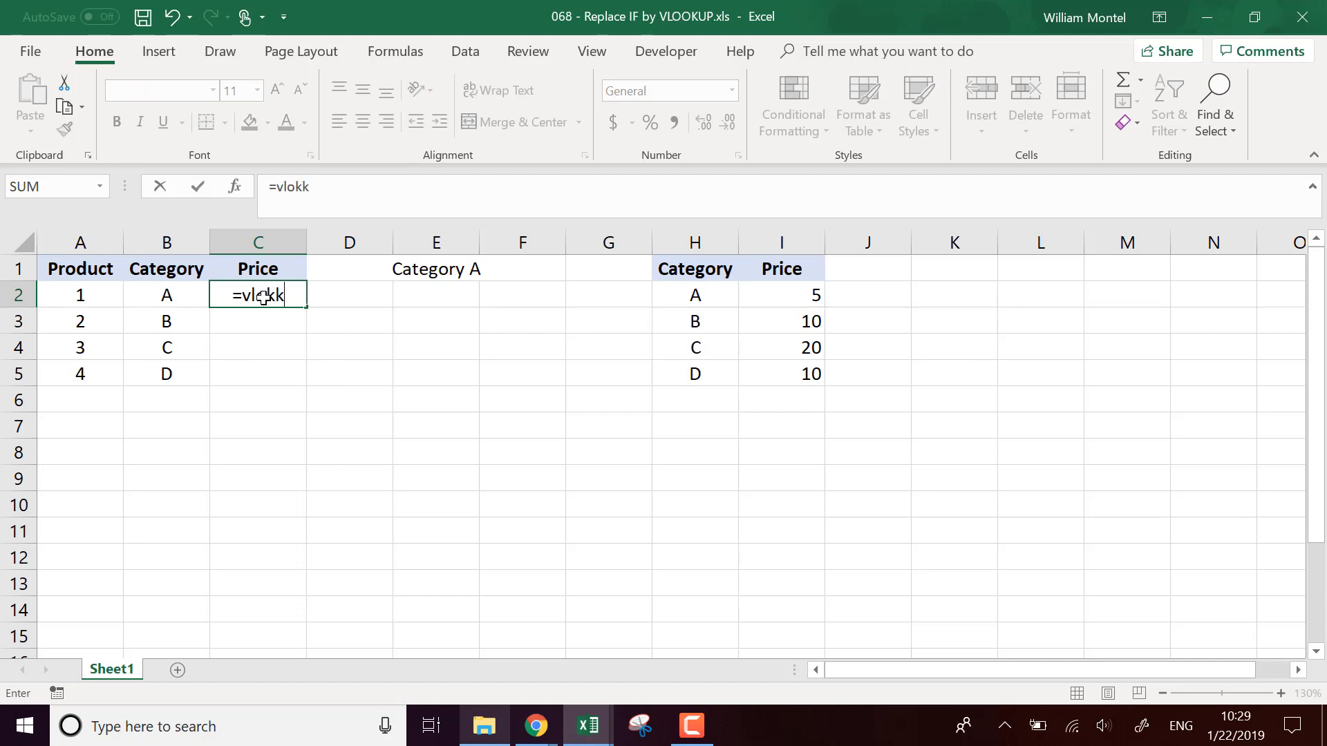
key(BackSpace)
key(BackSpace)
key(BackSpace)
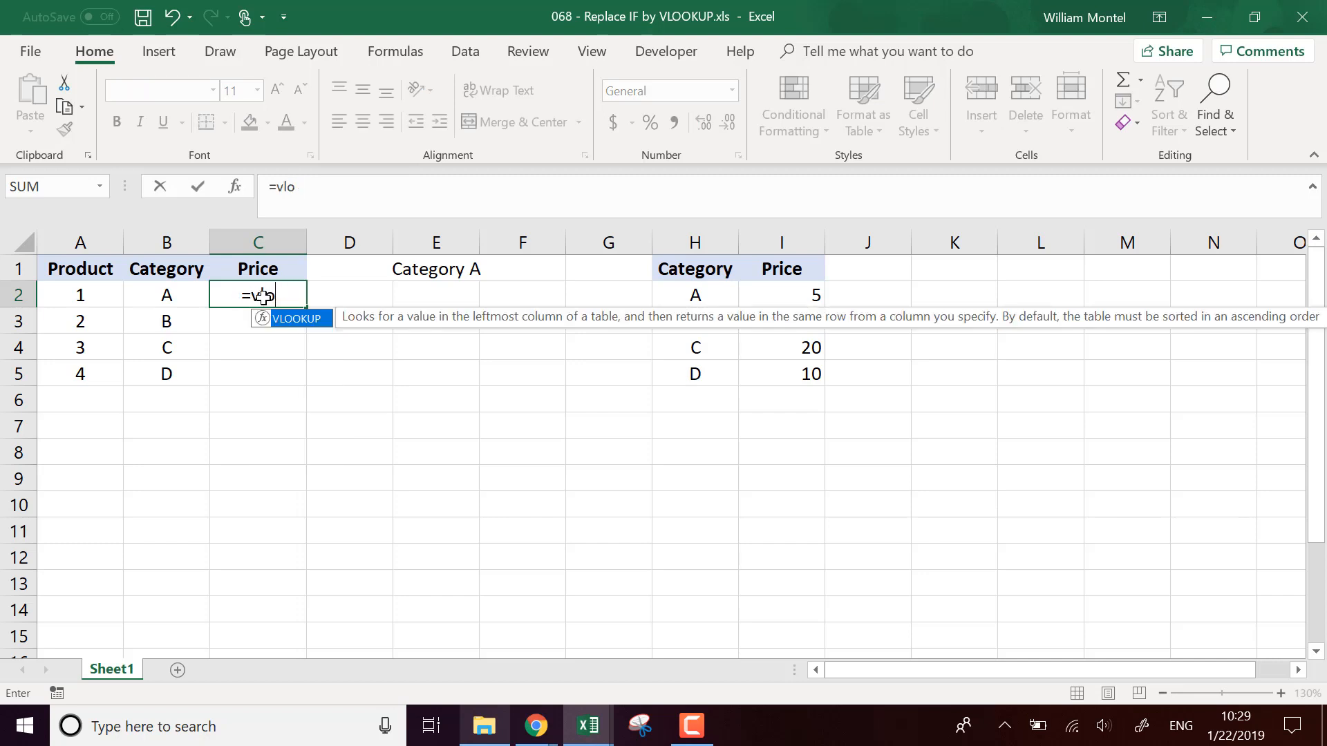
text(o)
key(Tab)
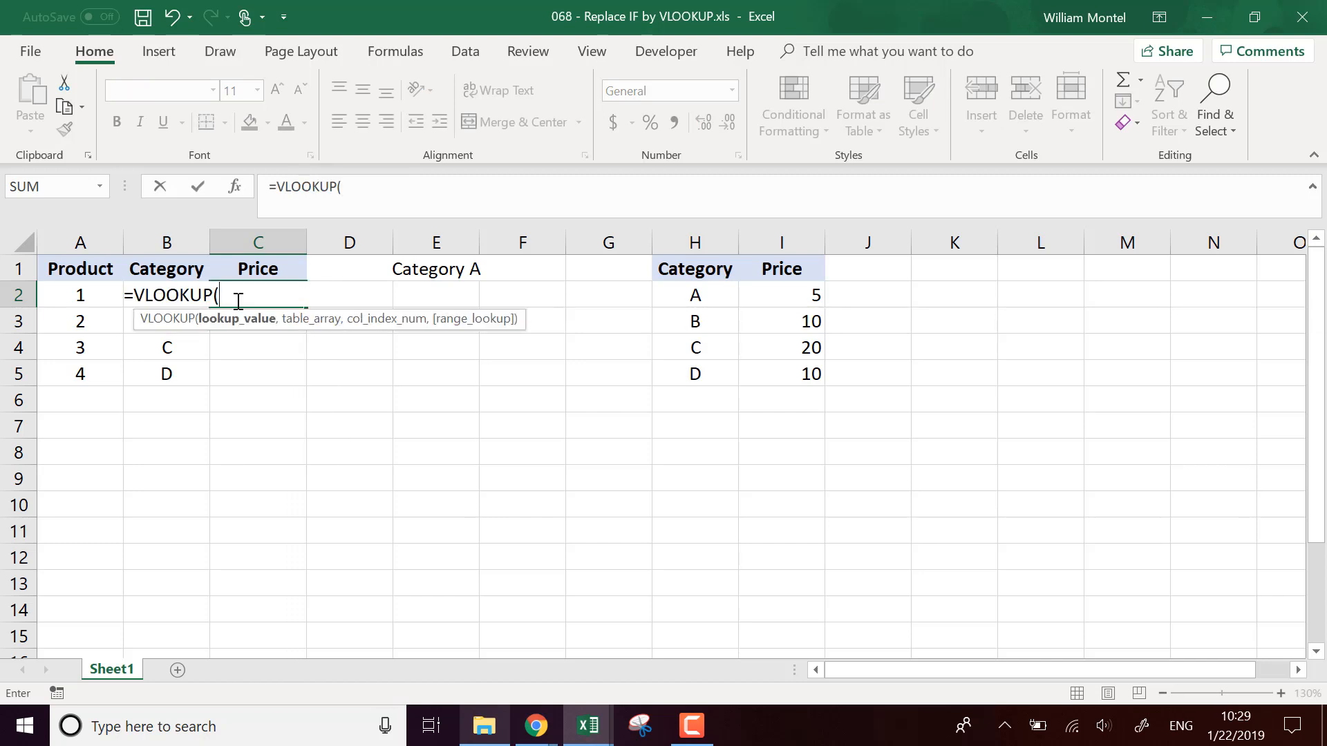
key(Left)
text(,)
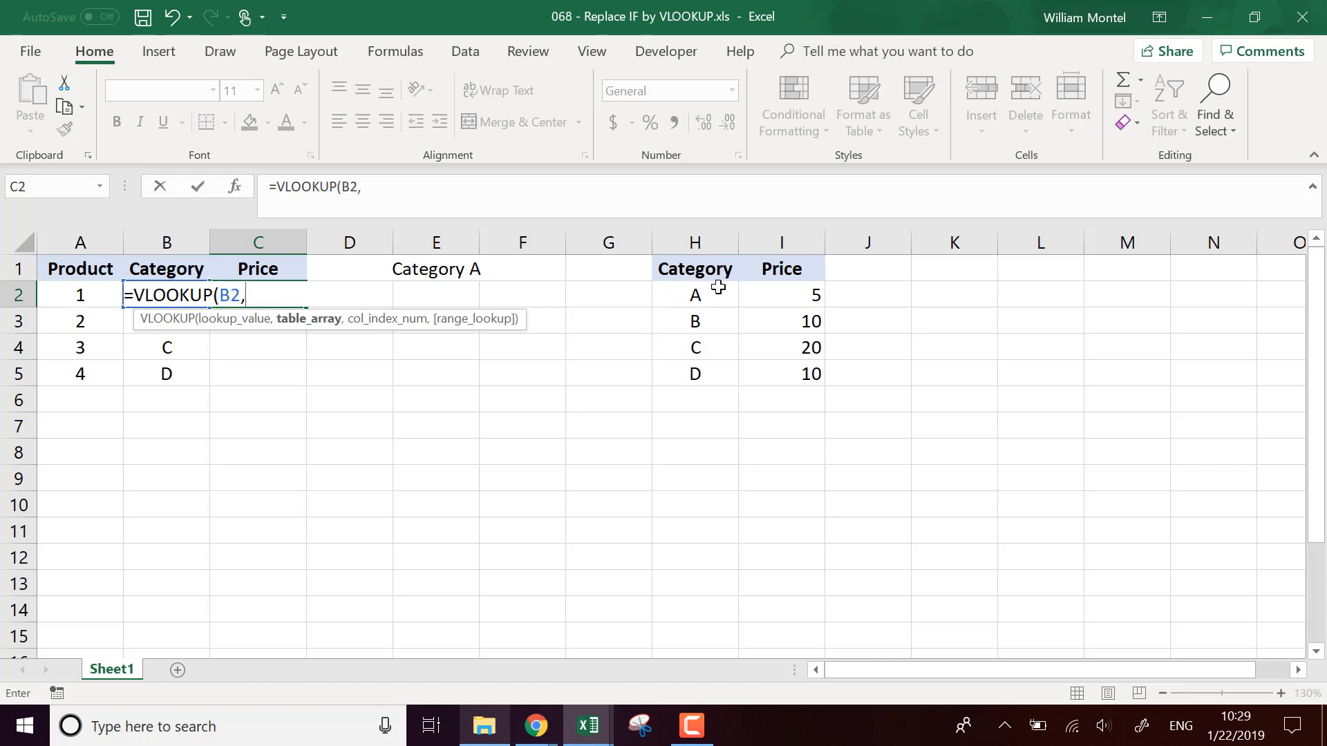
drag(694, 274, 801, 386)
key(F4)
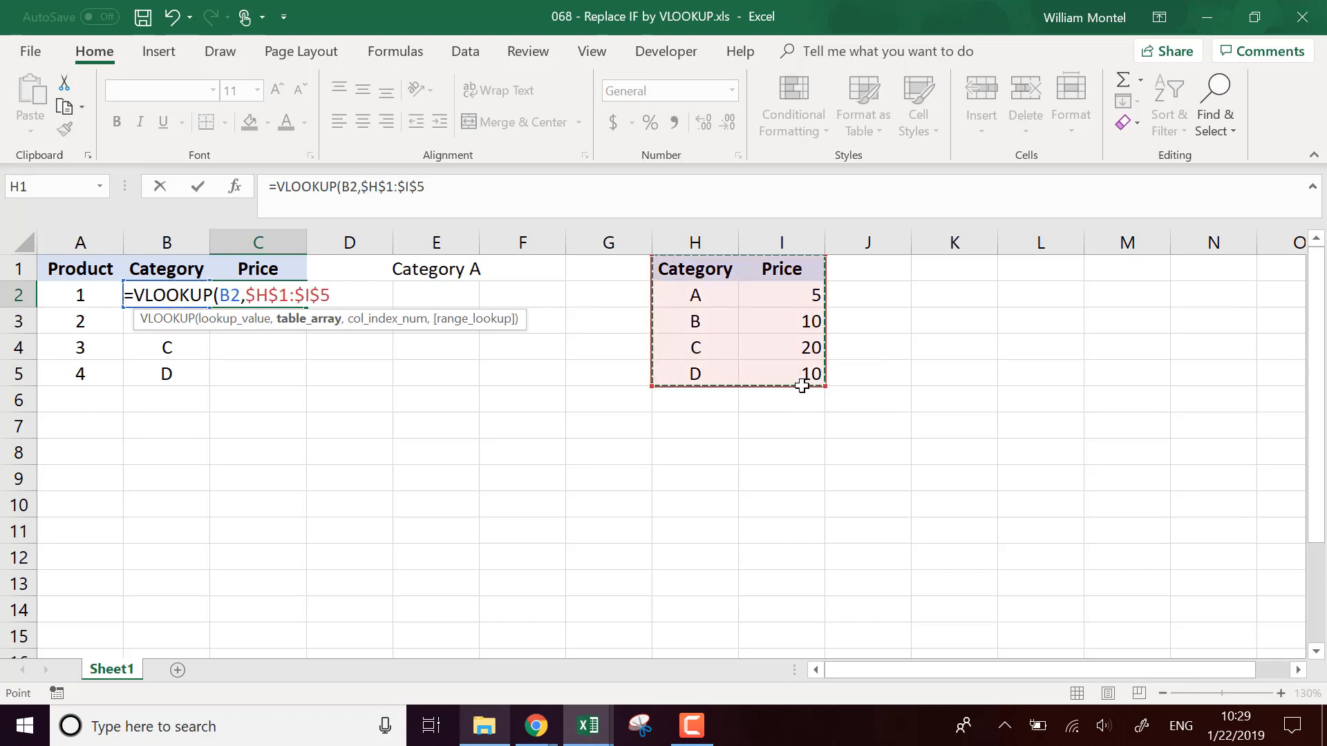
text(,)
text(2,0)
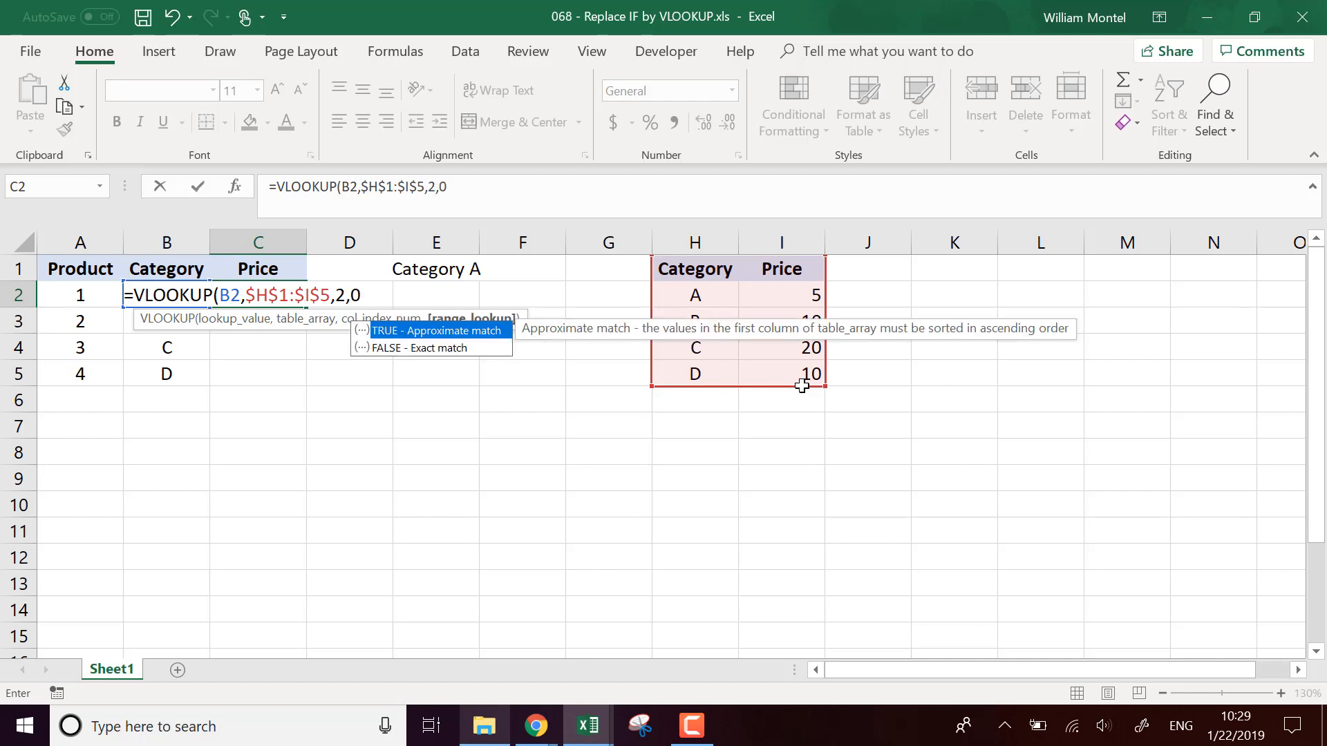
key(Return)
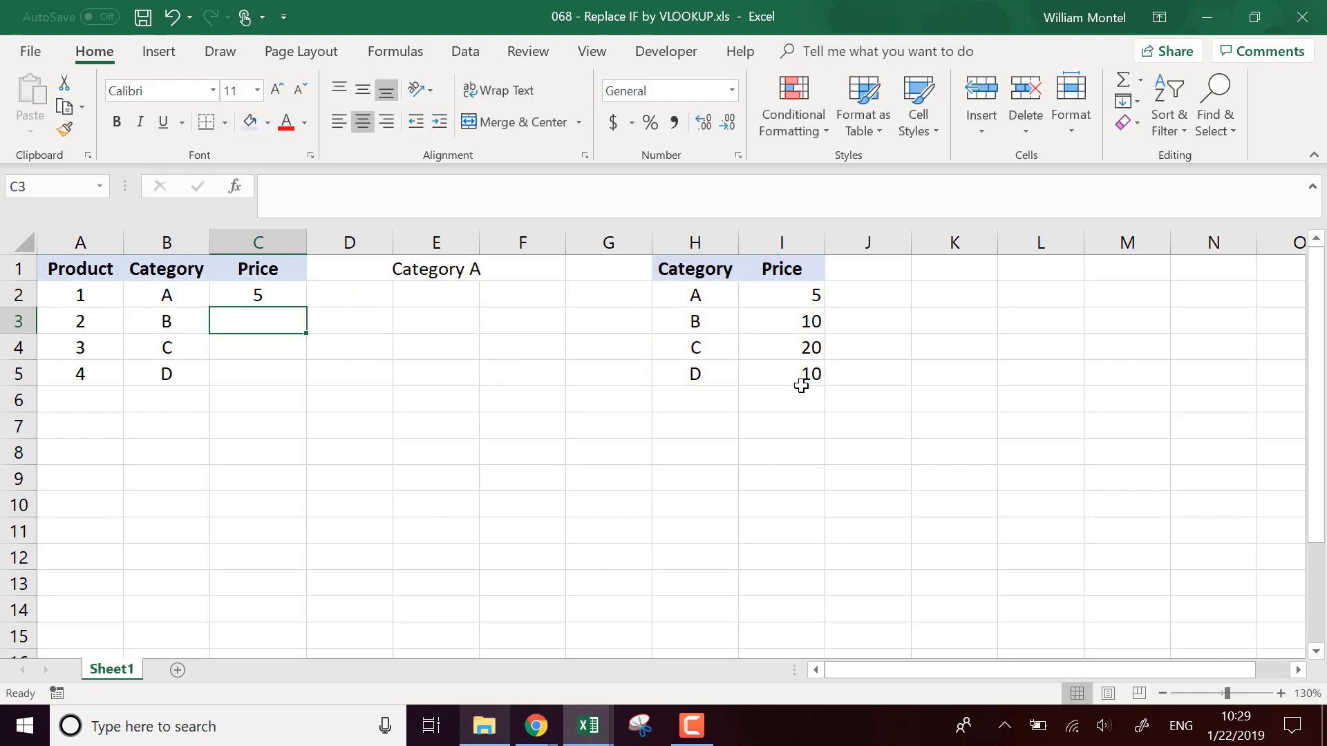
Step: Fill the VLOOKUP formula from C2 down the Price column to C5
click(276, 294)
double_click(311, 309)
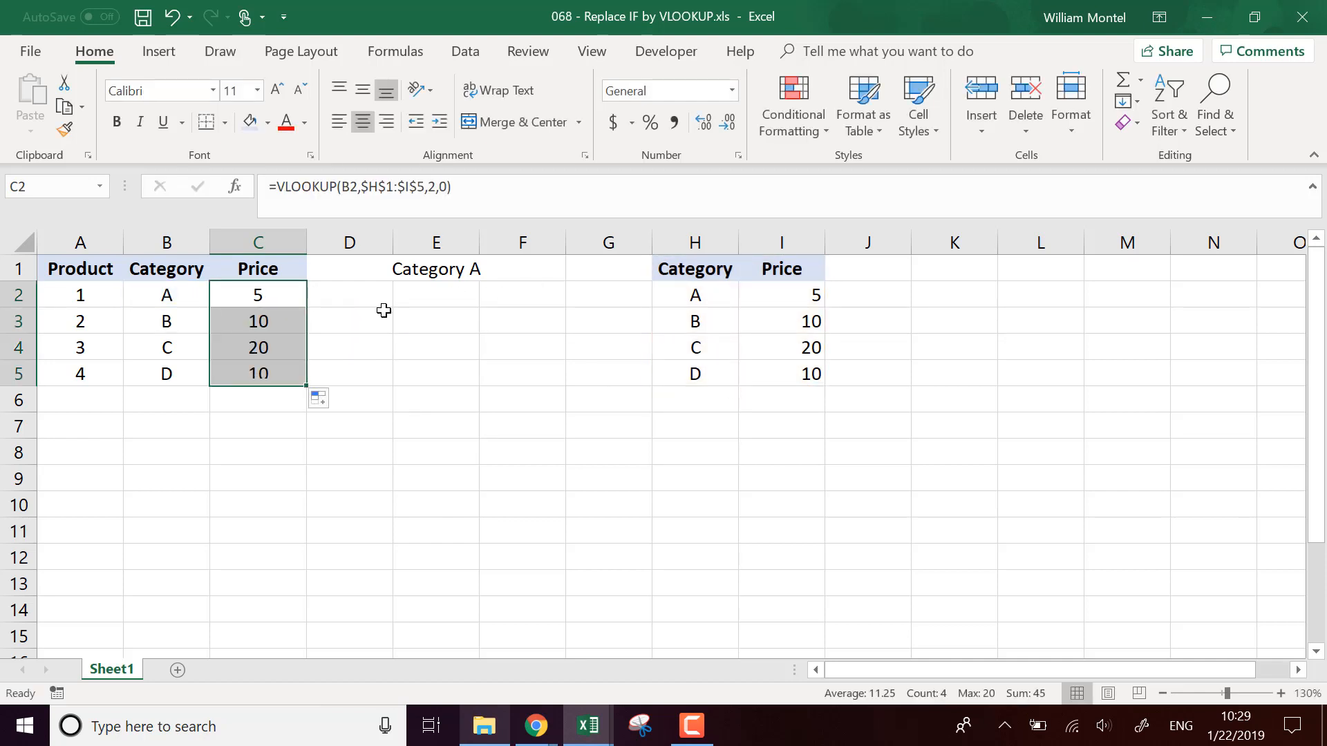
click(182, 303)
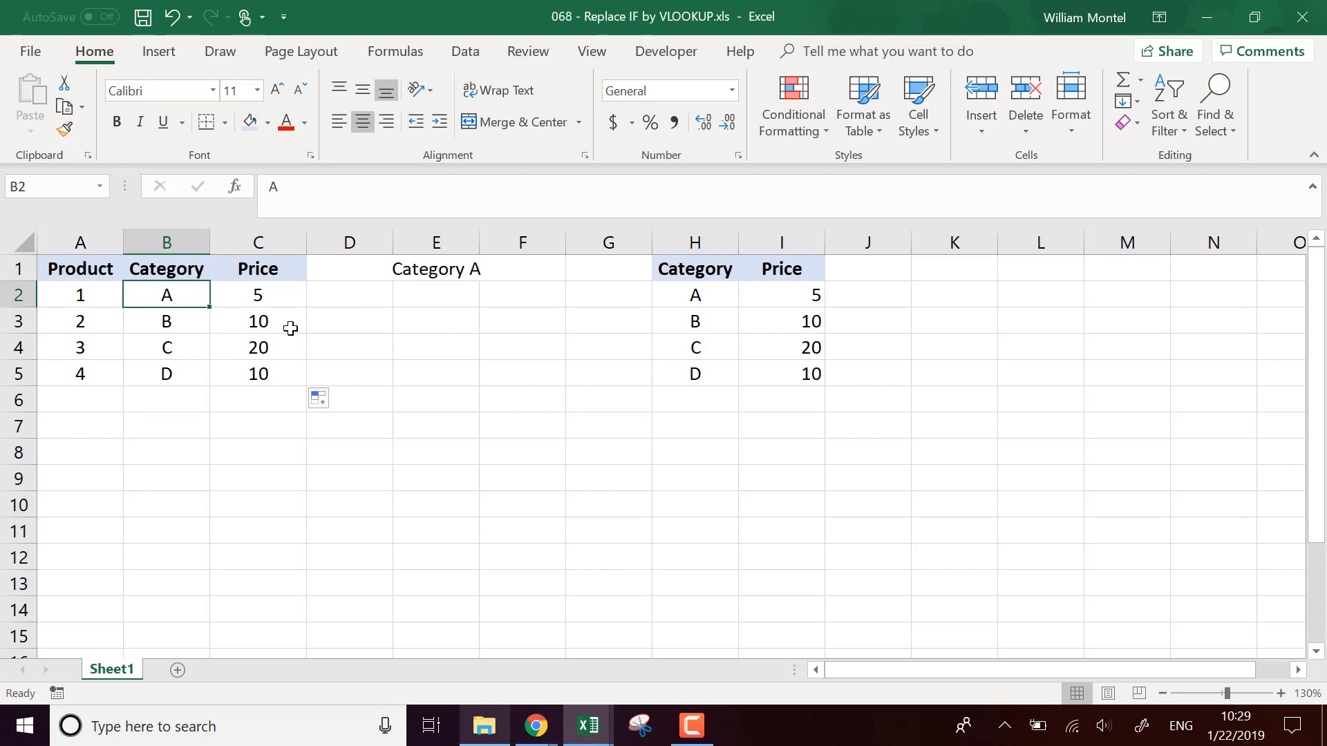
Step: Enter the label Profit in C9 below the product table
click(287, 483)
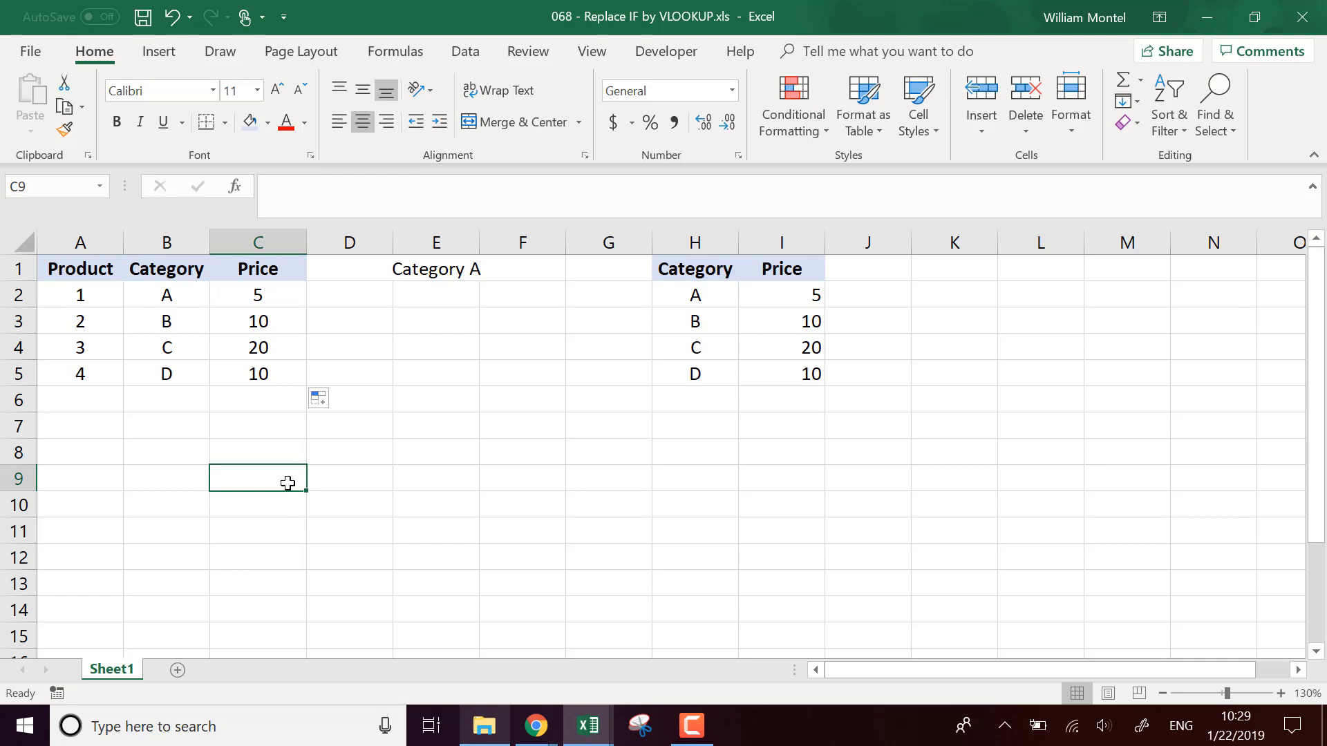
text(REve)
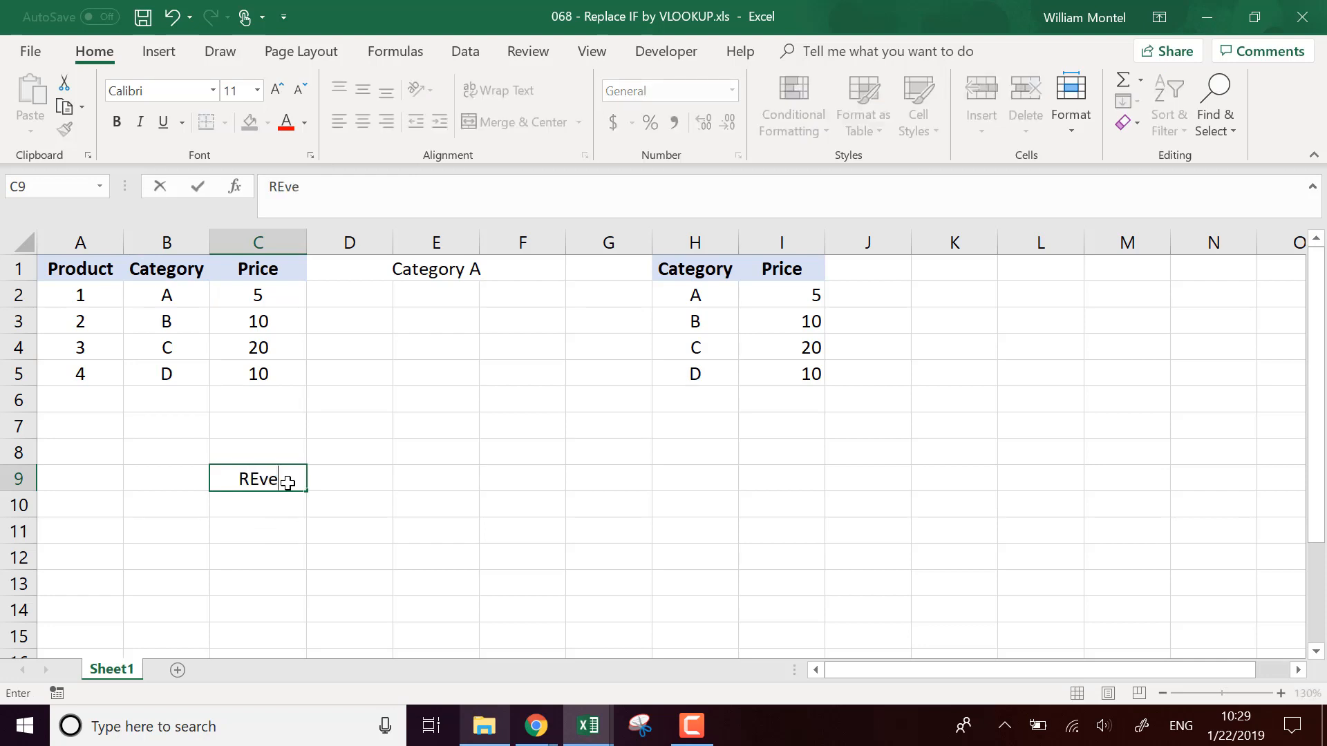
key(BackSpace)
key(BackSpace)
key(BackSpace)
key(BackSpace)
text(Profit)
key(Return)
Step: Fill the Profit label cell C9 with the light blue used in the table headers
click(288, 474)
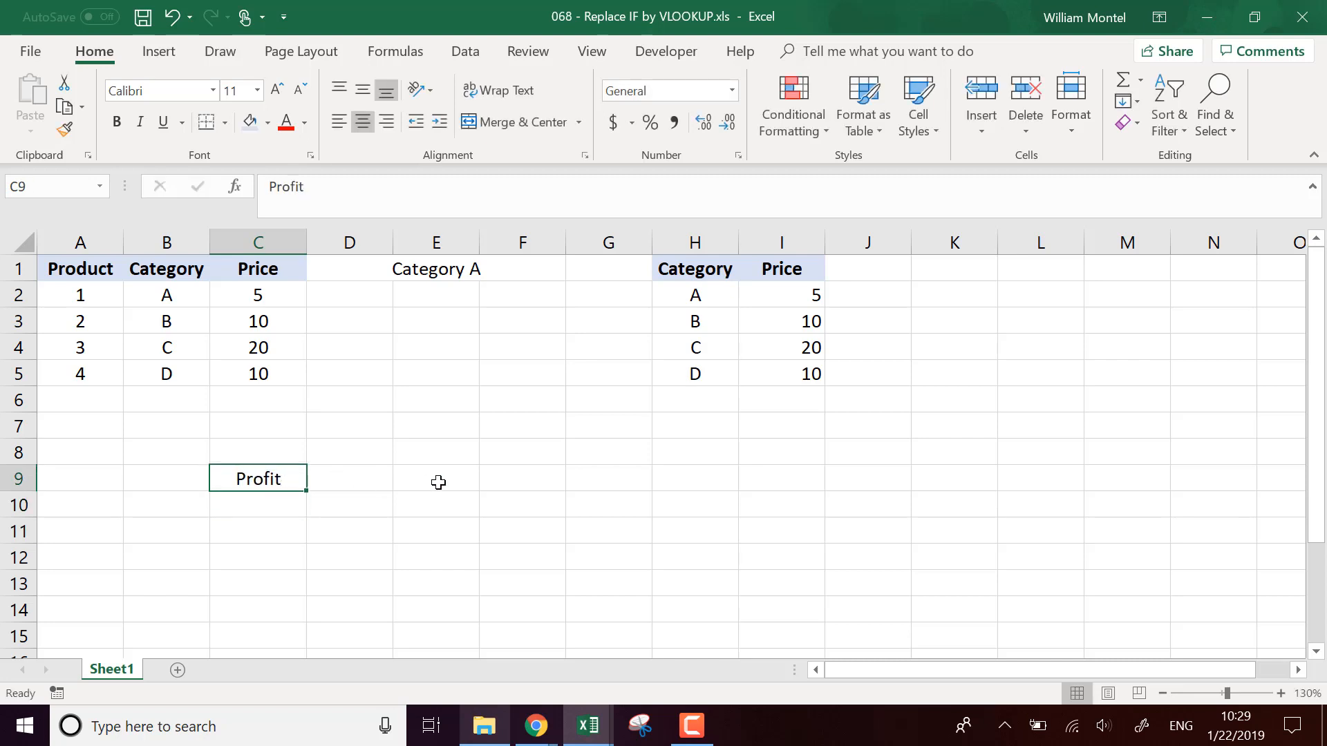
click(438, 477)
drag(273, 475, 335, 476)
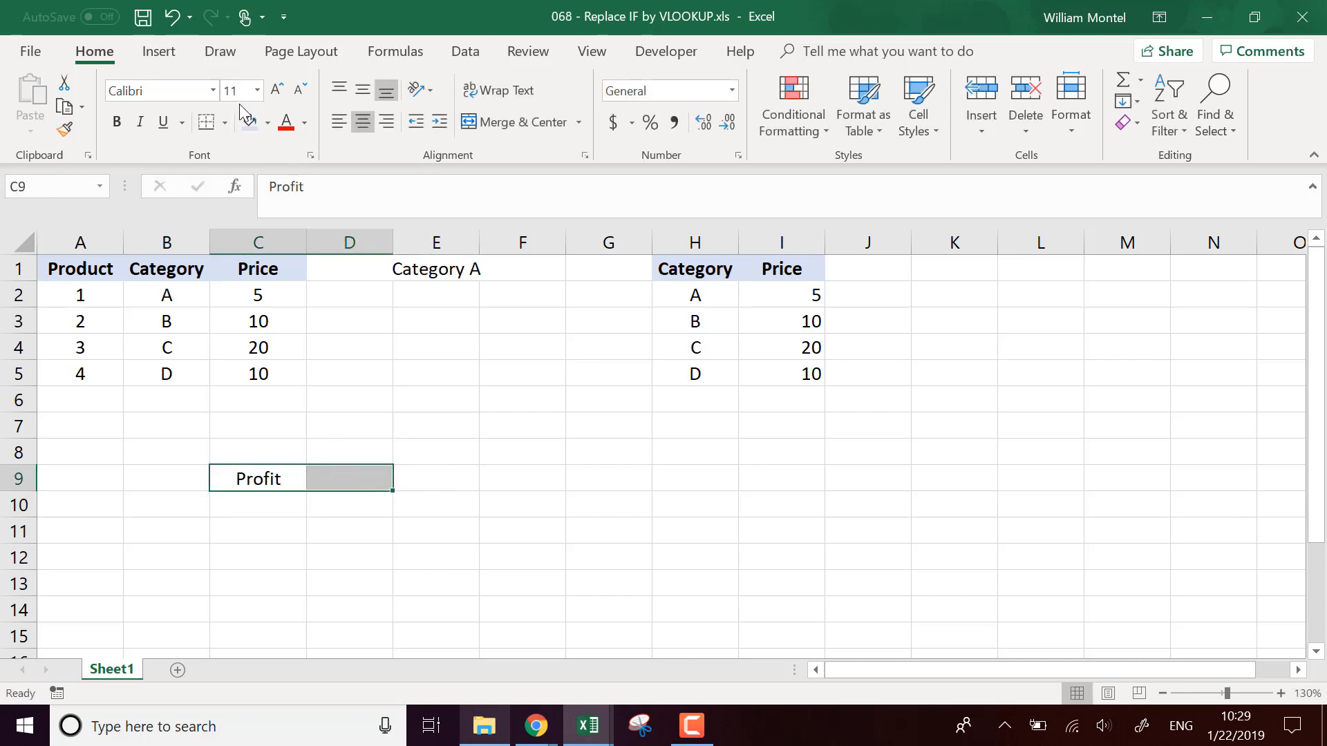
click(269, 476)
click(251, 129)
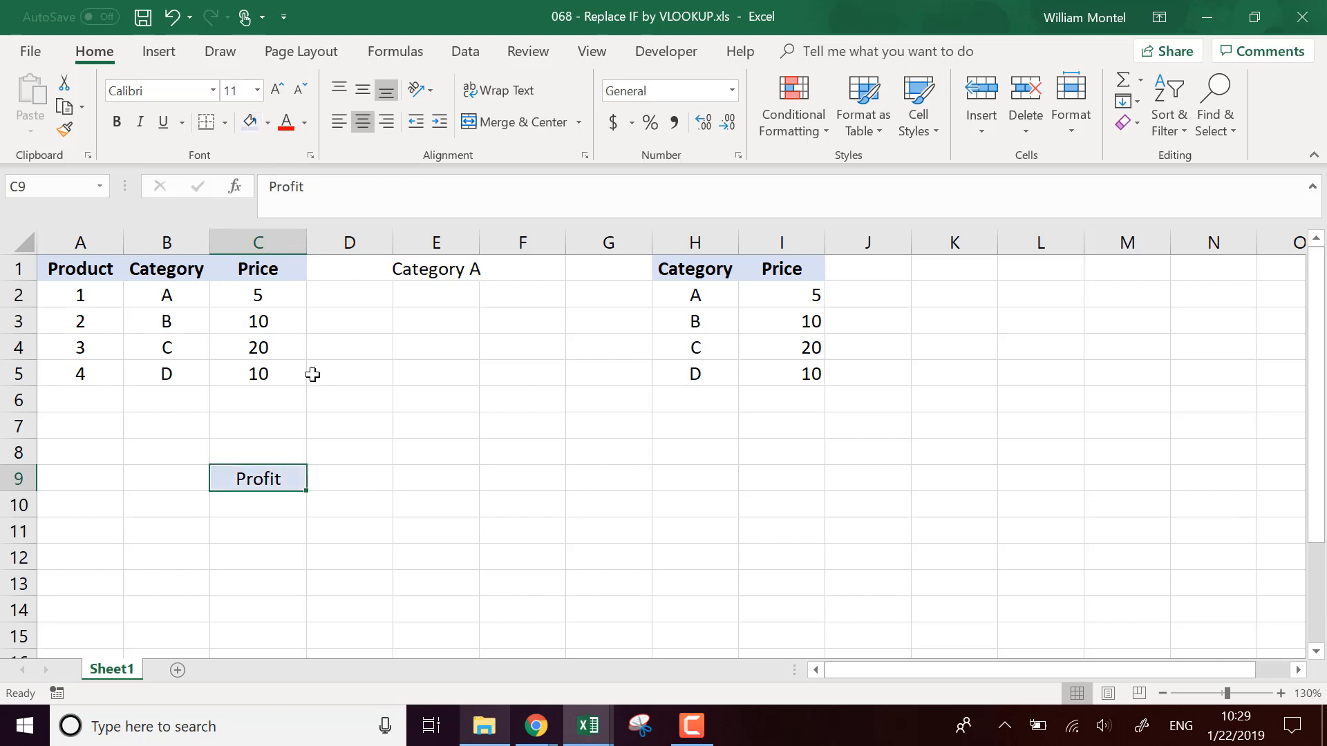
Step: Add an outside border around the Profit label and its value cell, C9:D9
drag(327, 471, 278, 472)
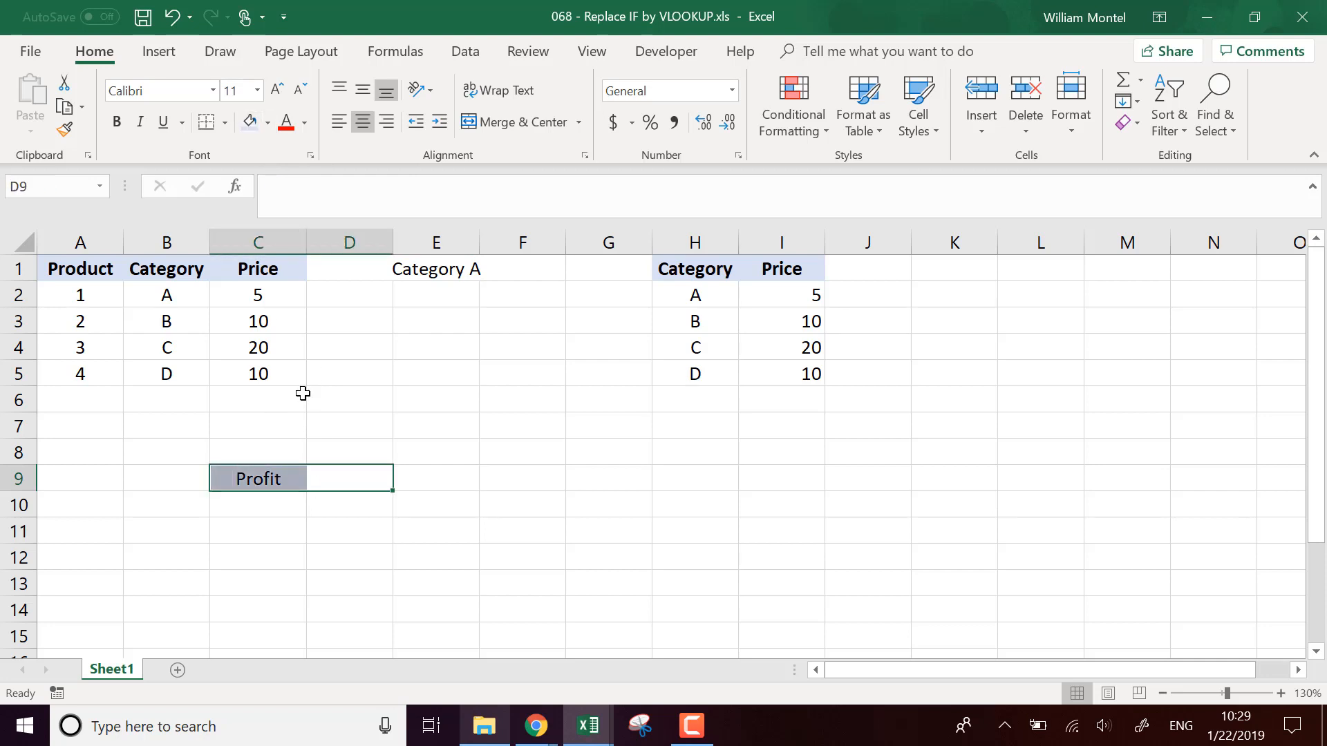
click(226, 122)
click(253, 305)
click(459, 491)
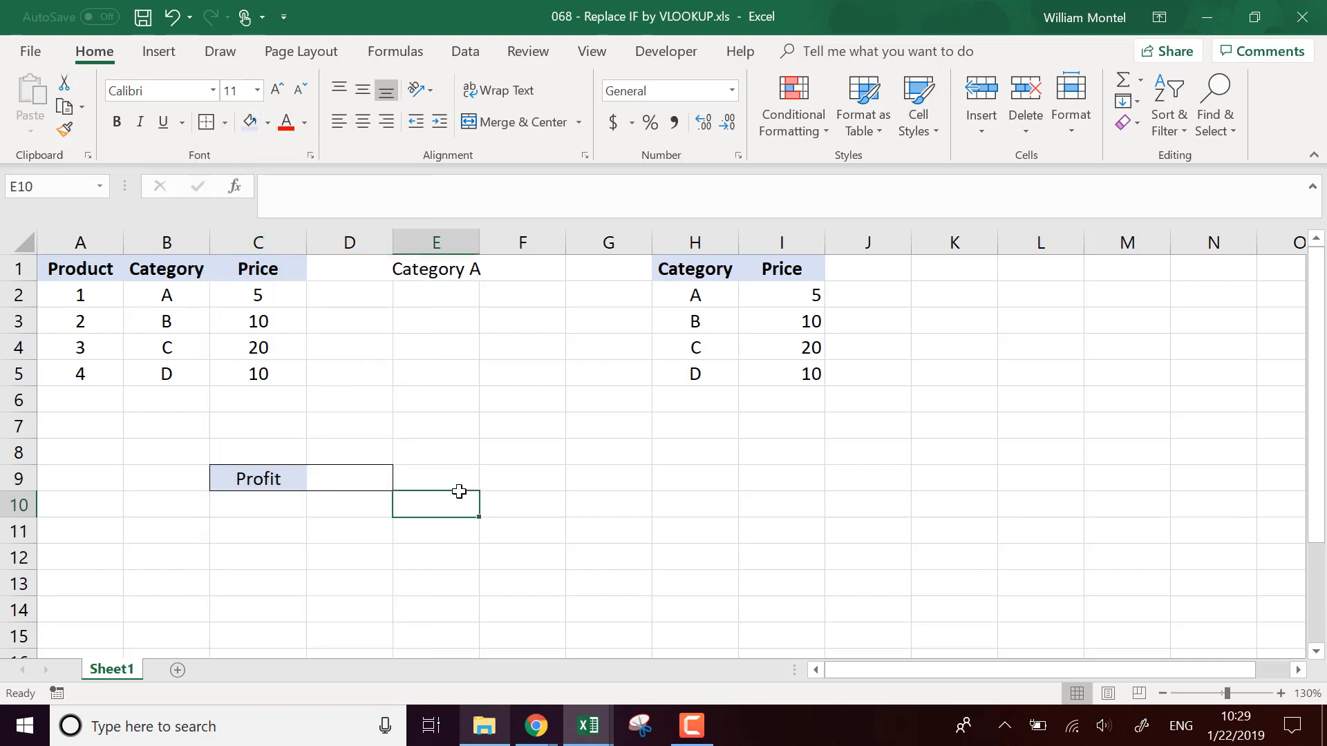
click(371, 477)
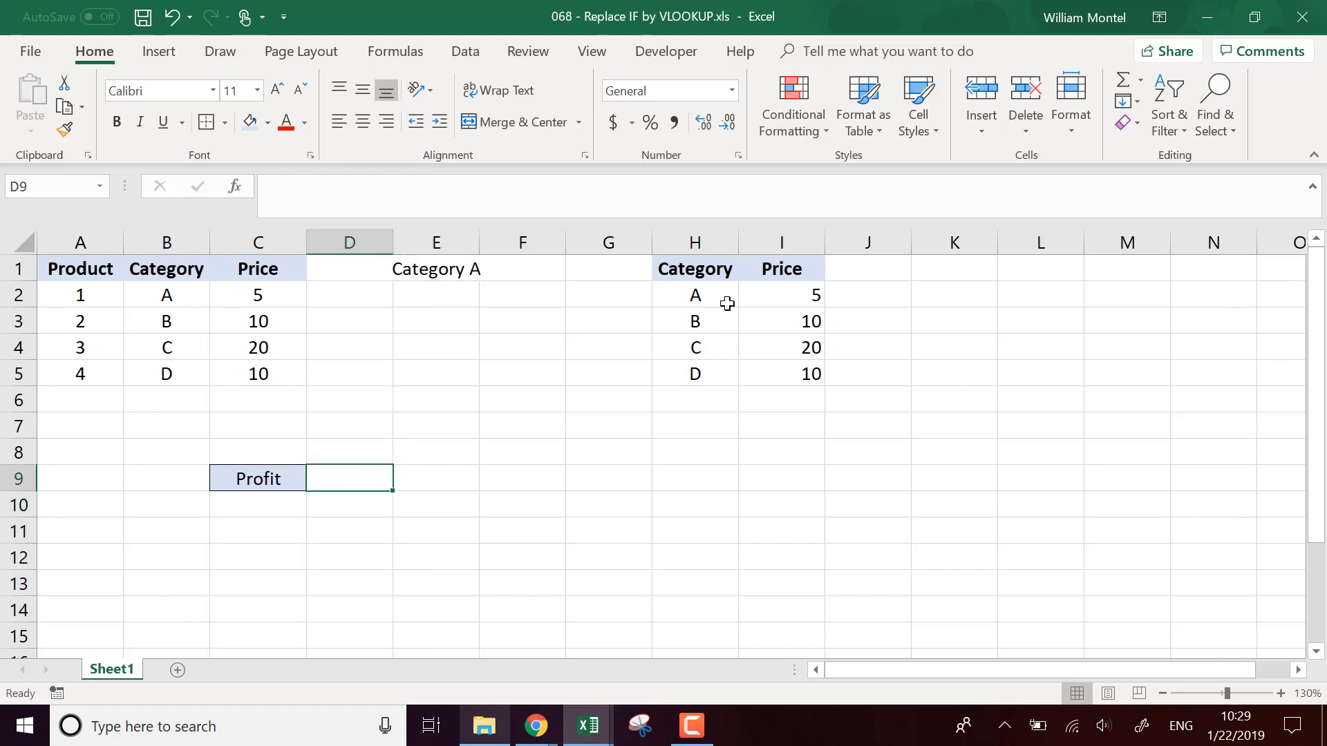
Step: Enter 32000 as the profit value in D9
drag(696, 296, 702, 374)
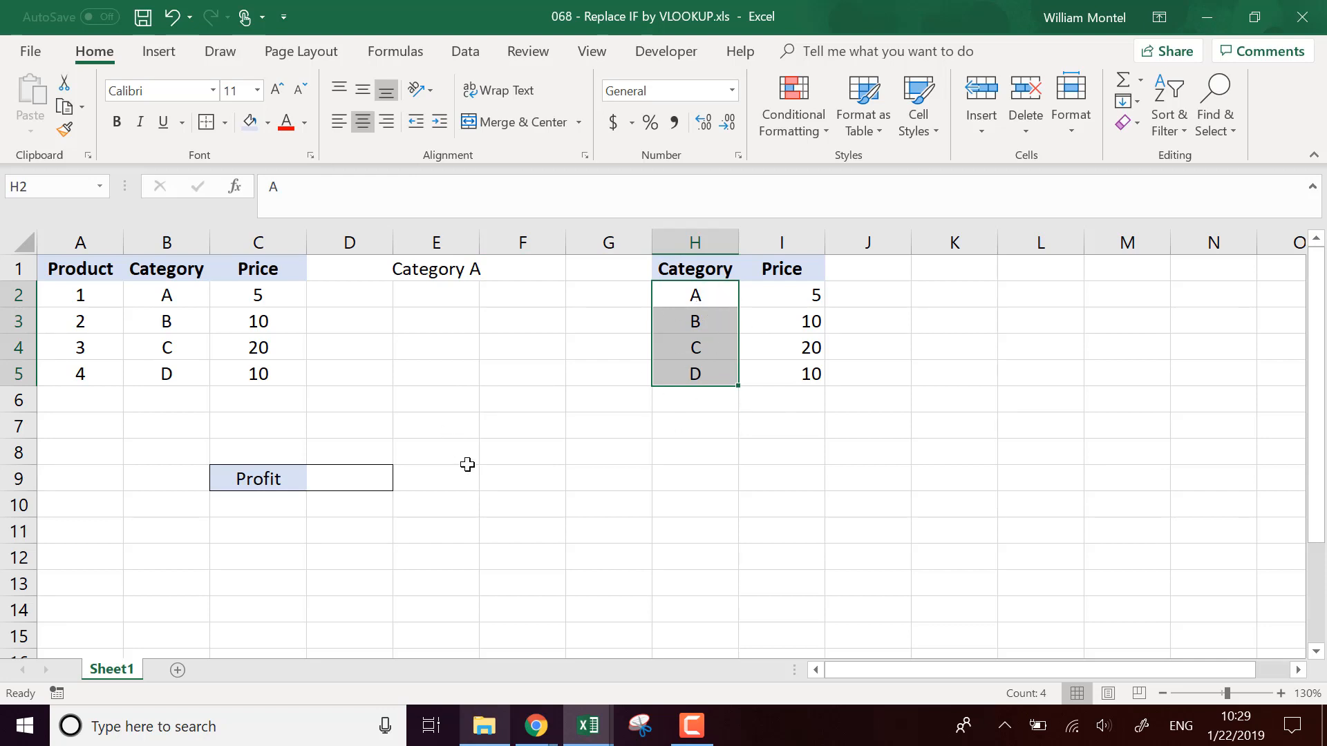
drag(178, 301, 184, 374)
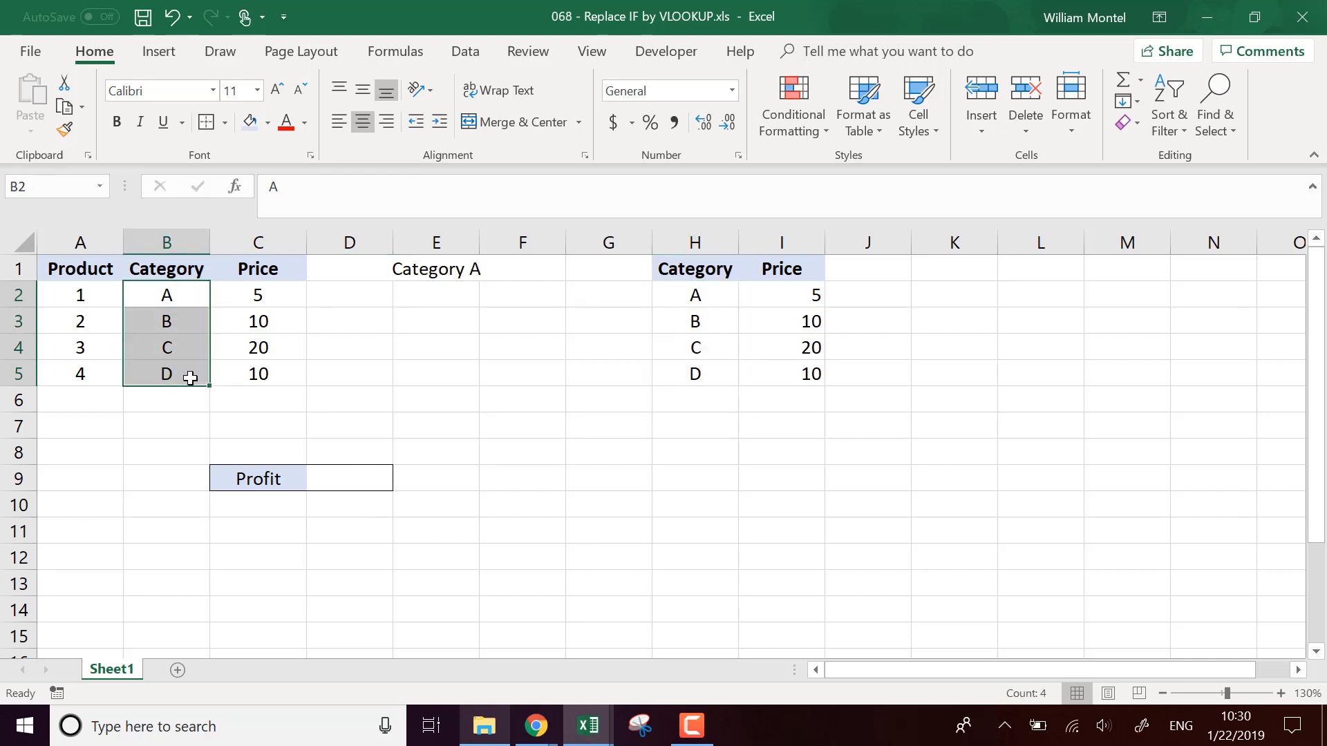
click(504, 479)
click(366, 486)
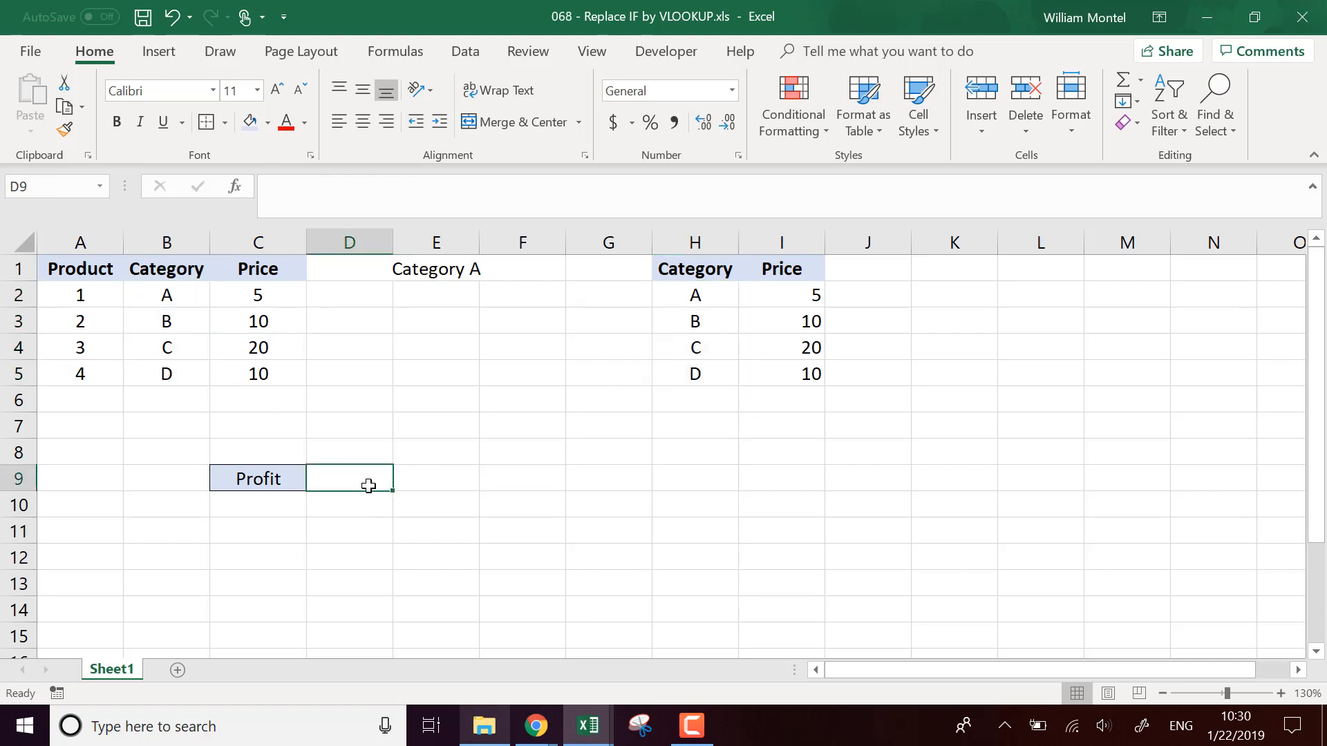
text(32000)
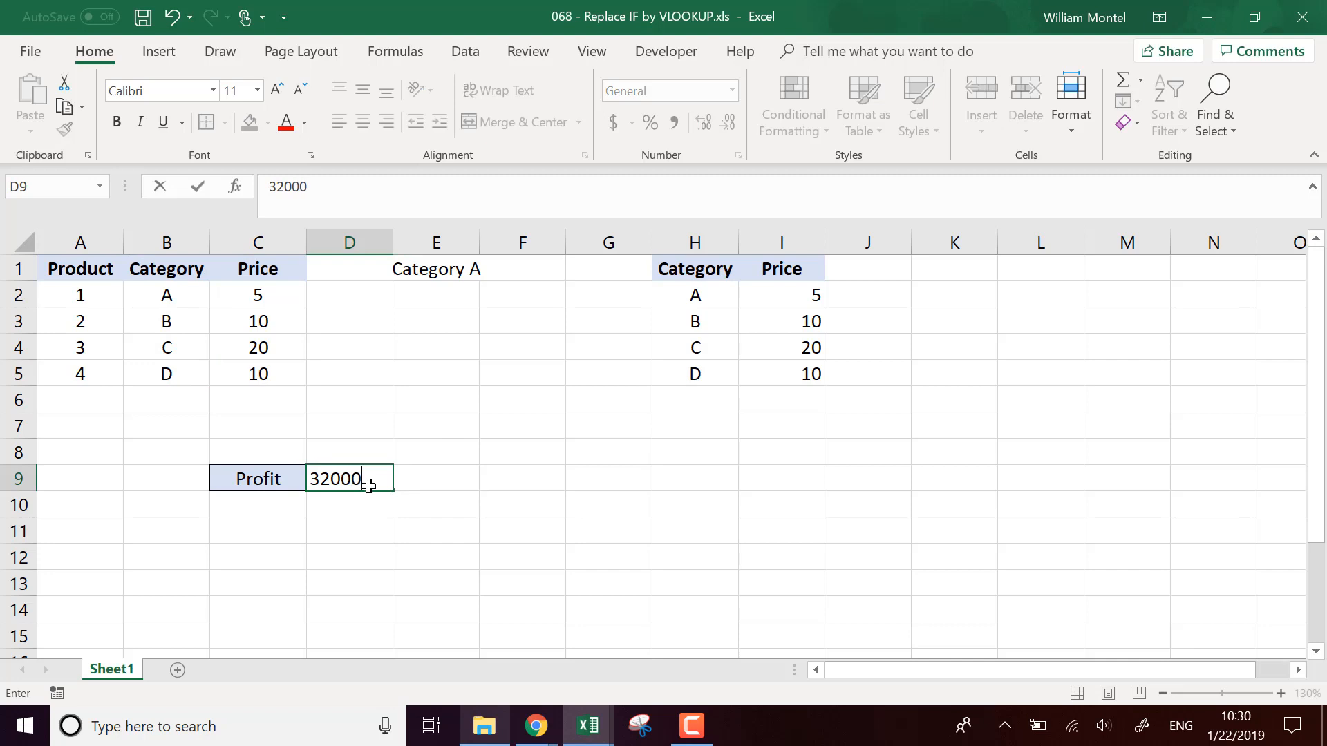
key(Return)
click(368, 484)
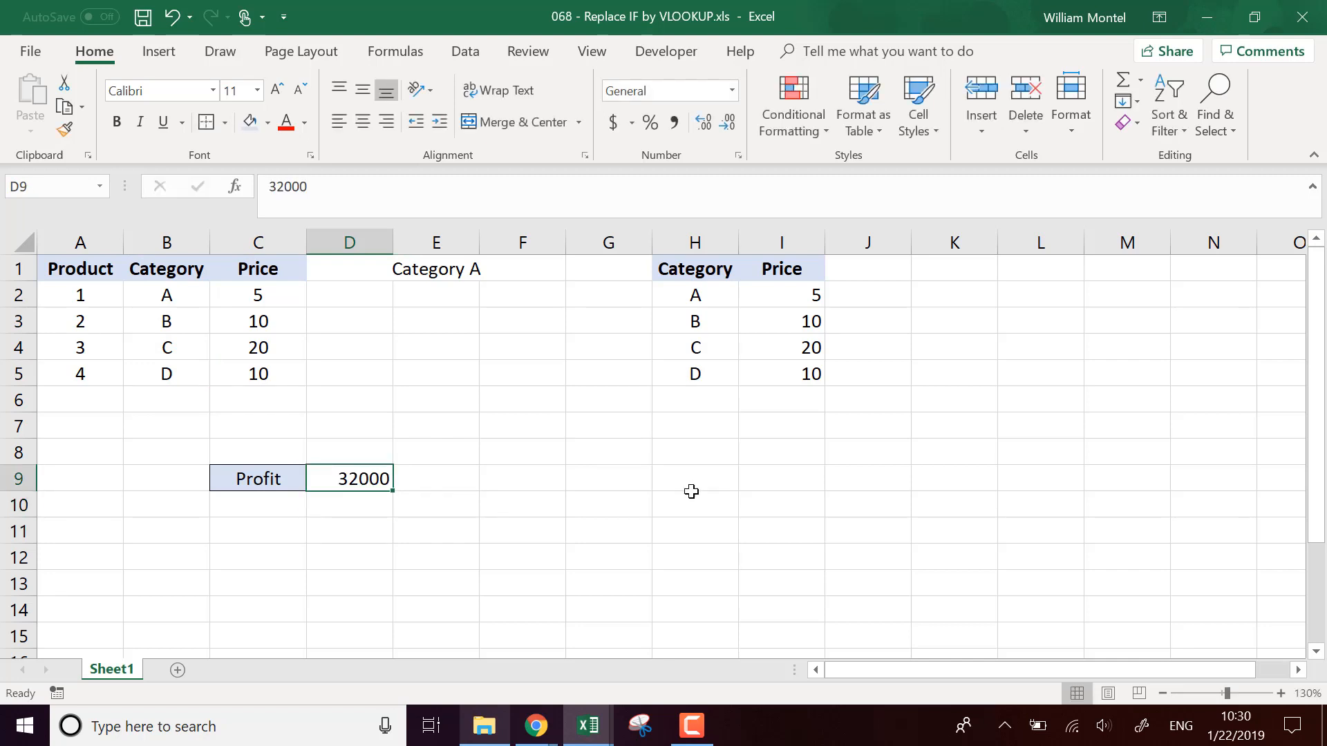
Step: Enter the headers Value in H9 and Message in I9 for a new lookup table
click(616, 474)
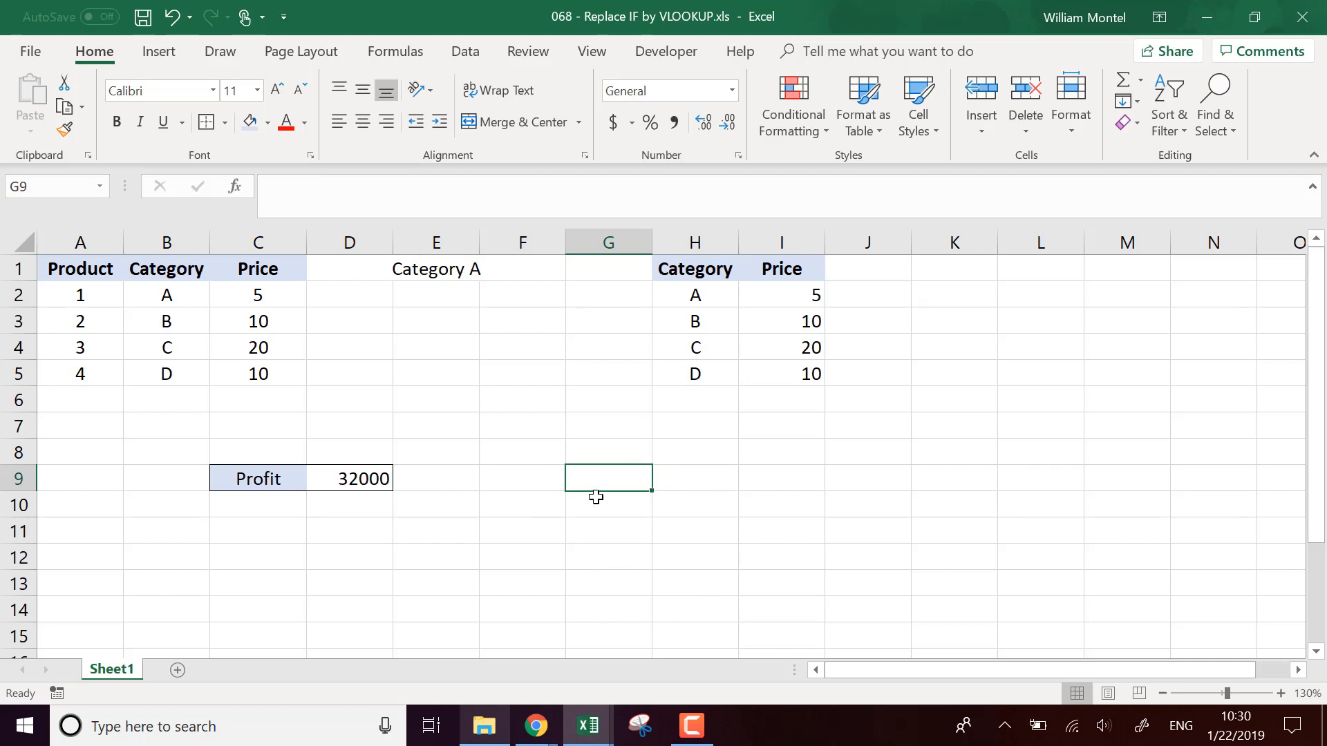
click(692, 478)
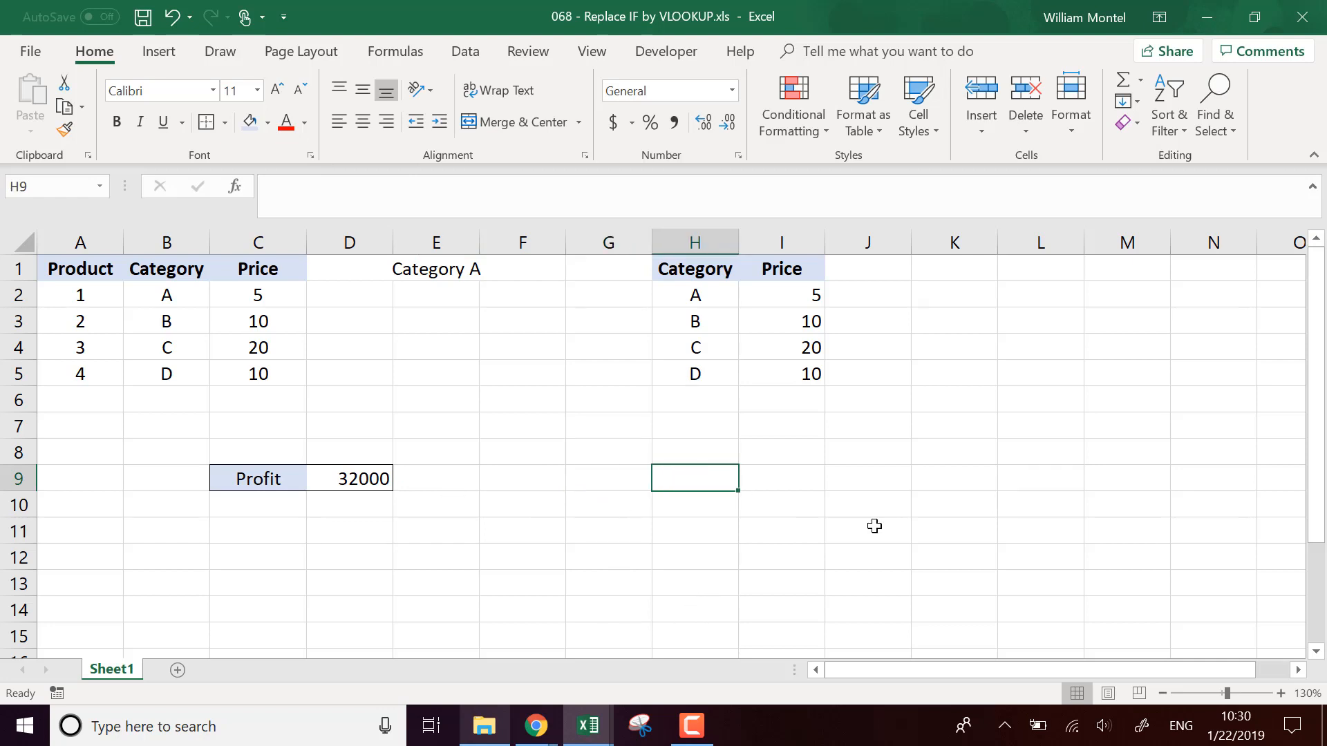
text(V)
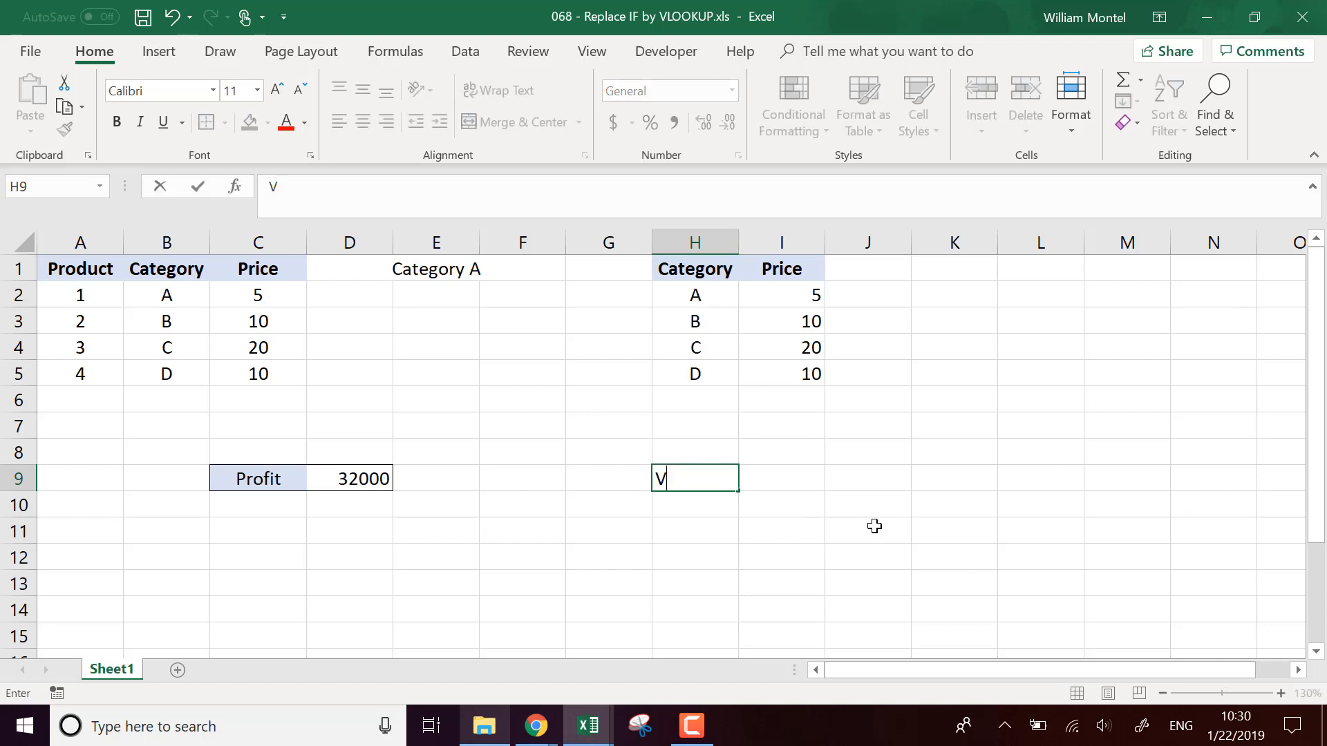
text(lalue)
key(Return)
key(Up)
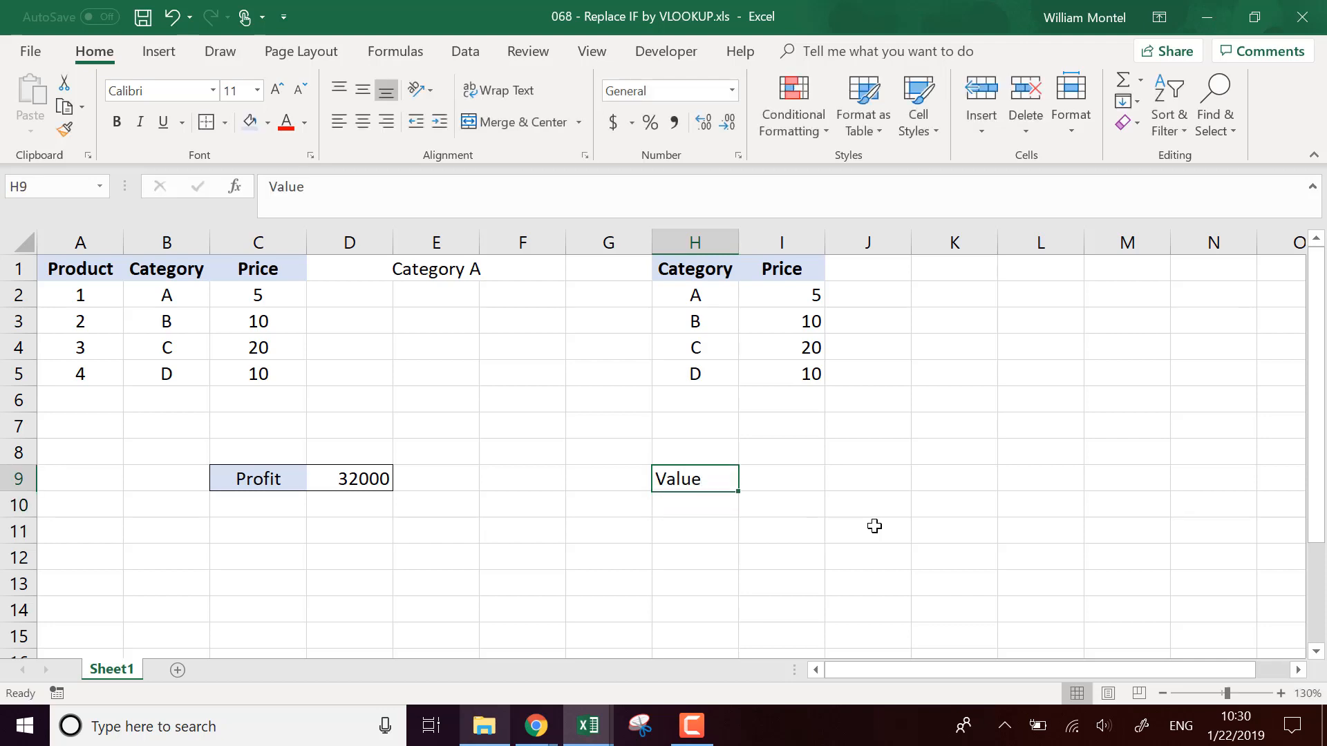
key(Right)
key(Left)
key(Right)
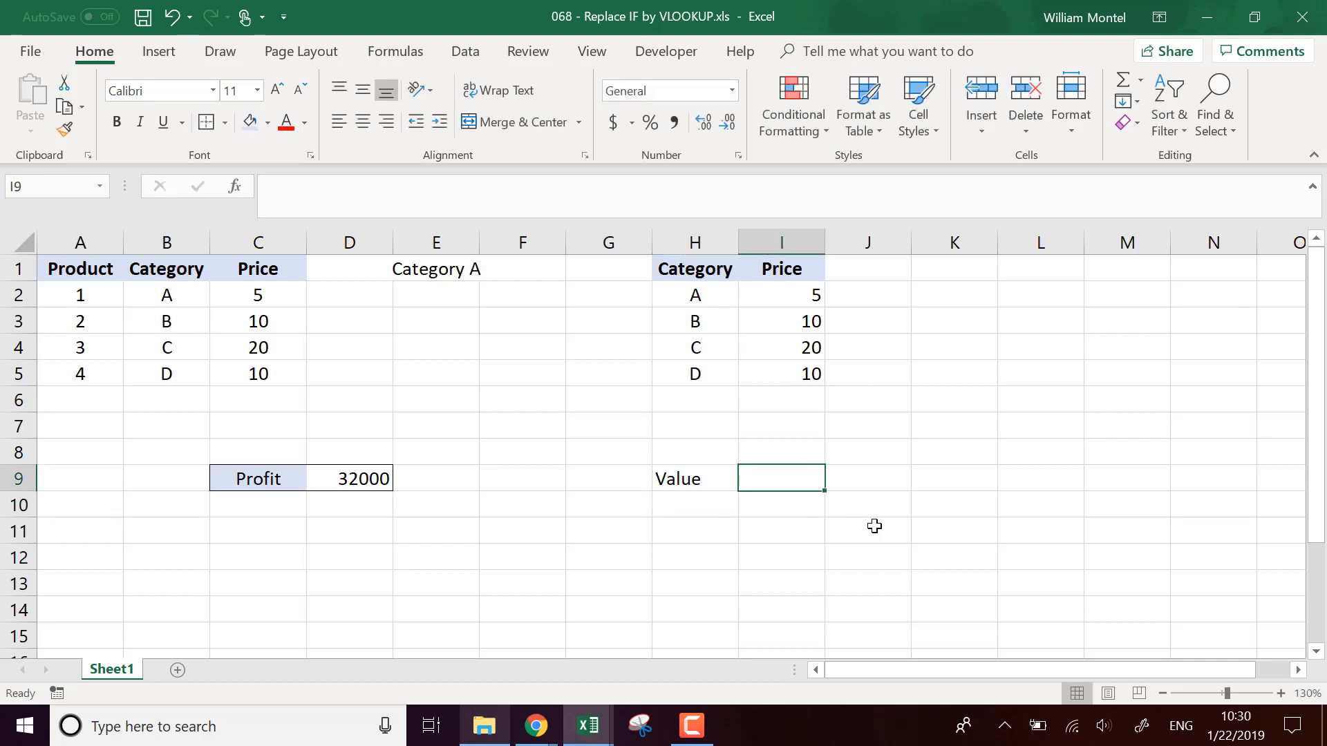
text(Message)
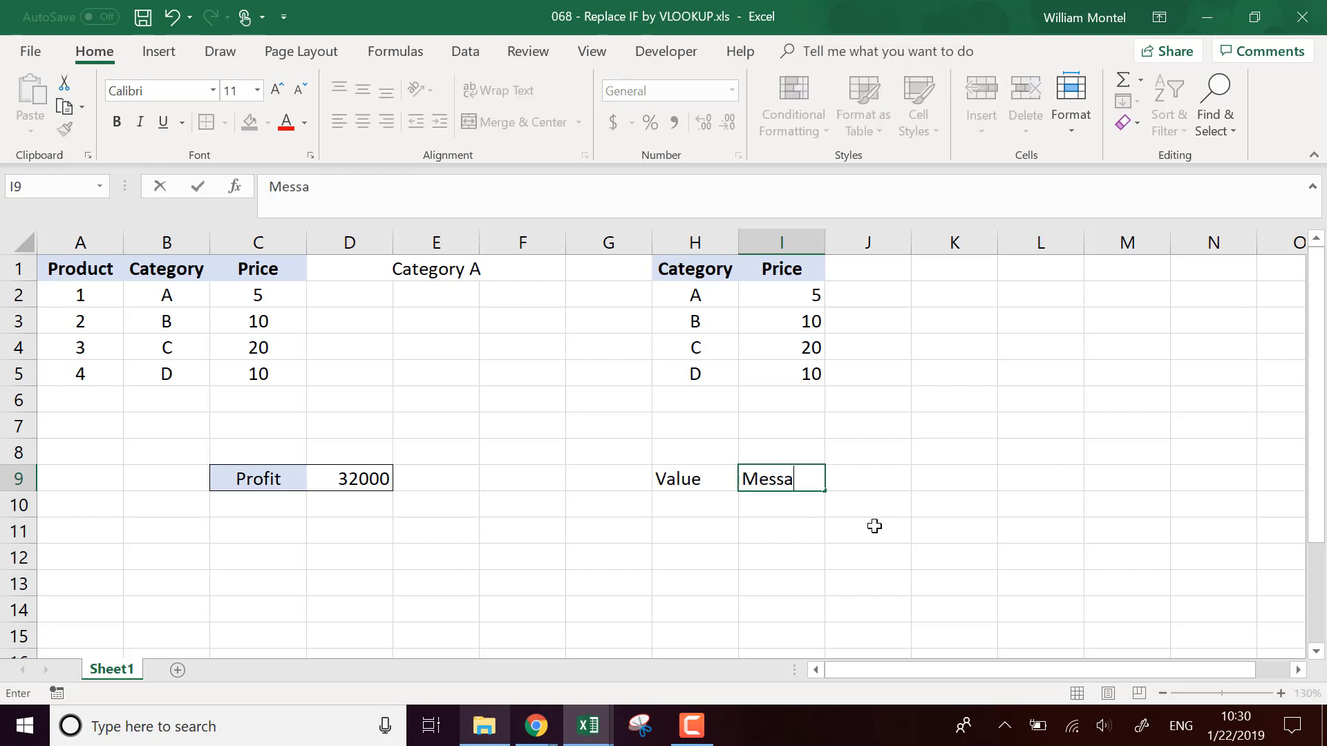
key(Return)
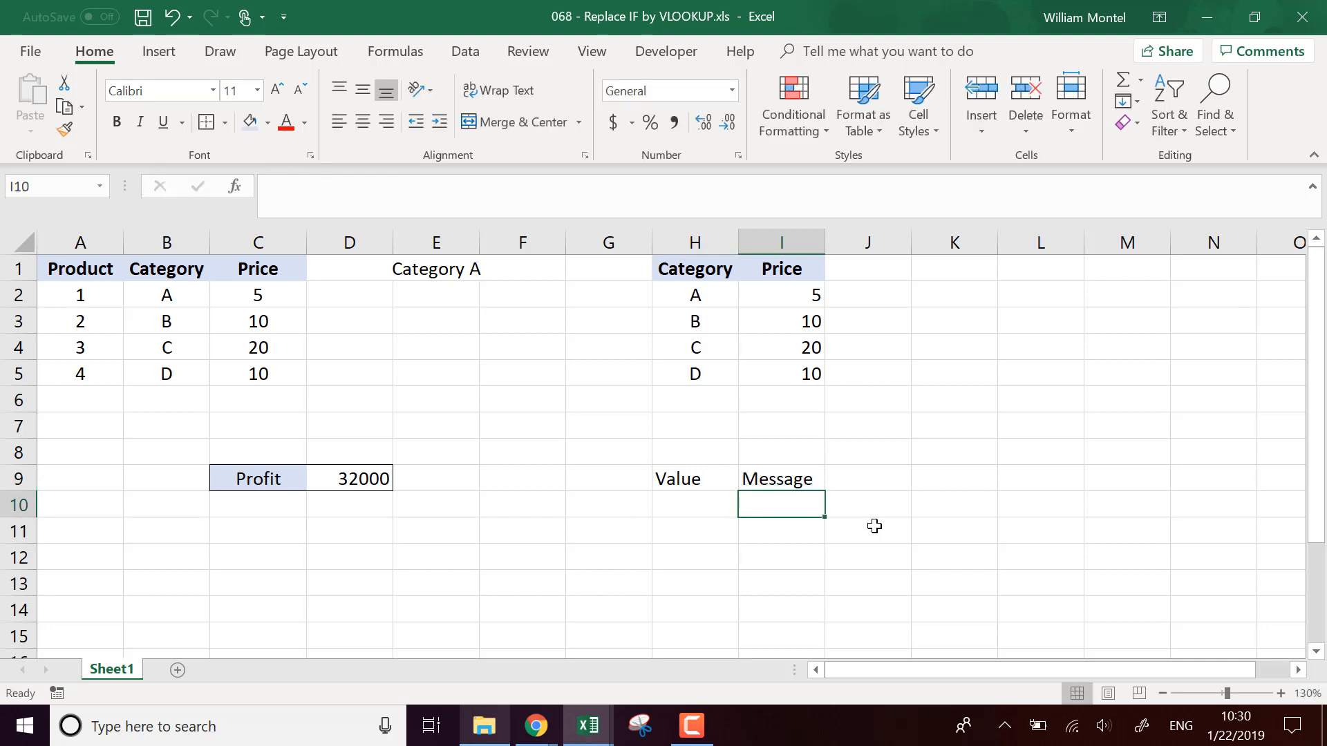
Step: List the messages Loss, Break even and Profit !!! in I10:I12 under the Message header
text(Nega)
key(BackSpace)
key(BackSpace)
key(BackSpace)
key(BackSpace)
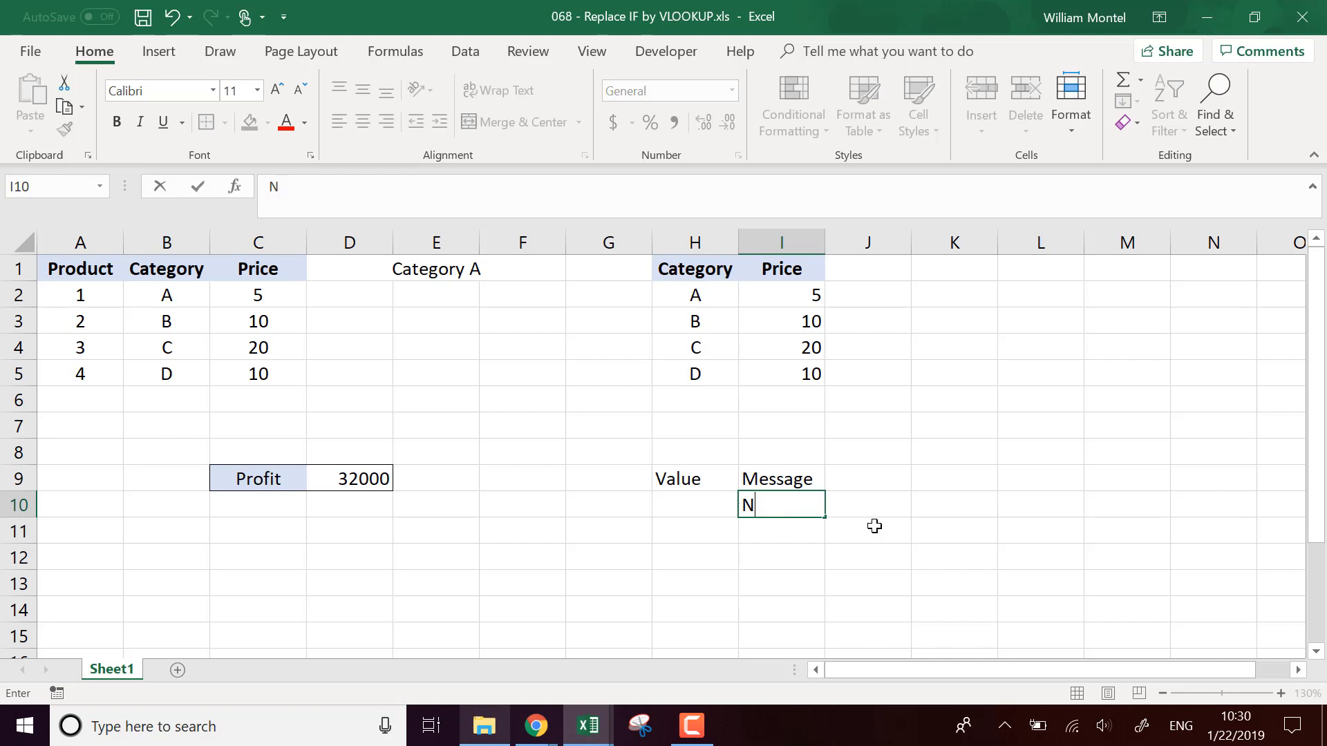
text(Loo)
key(BackSpace)
key(Return)
text(Break even)
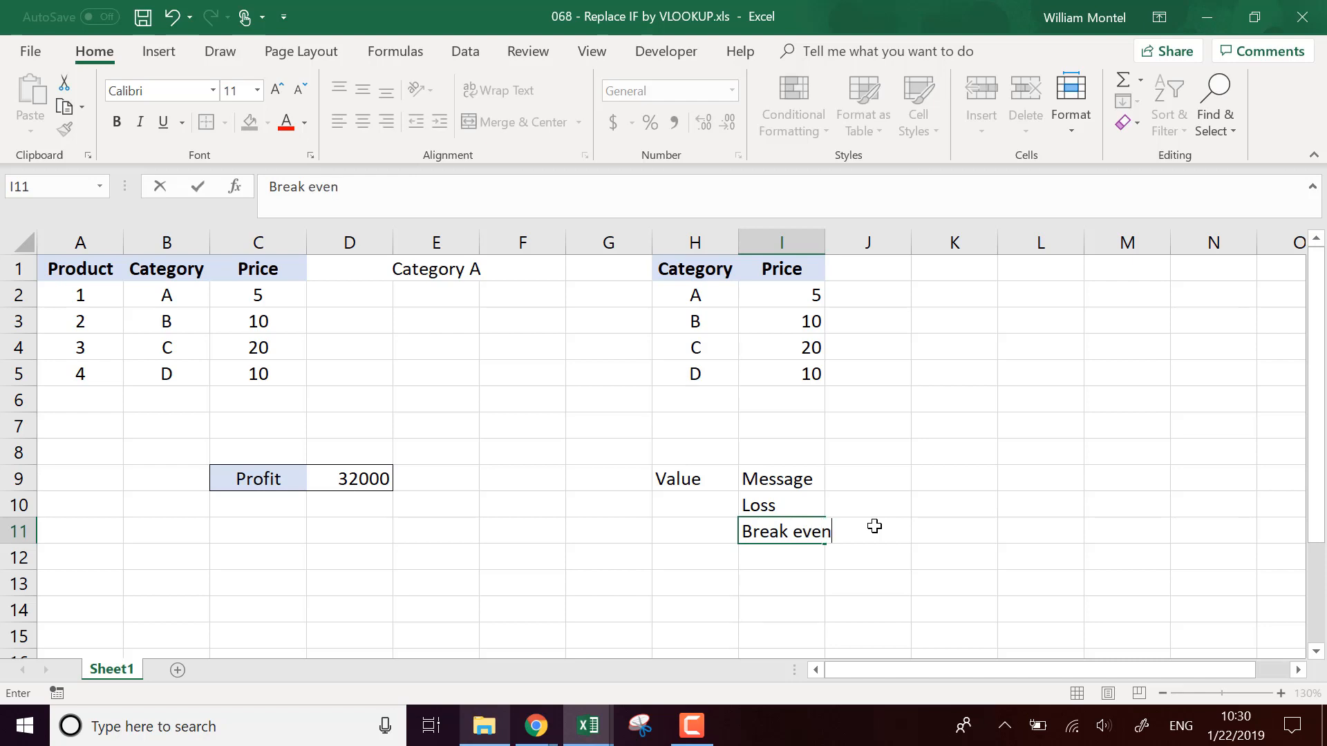
key(Return)
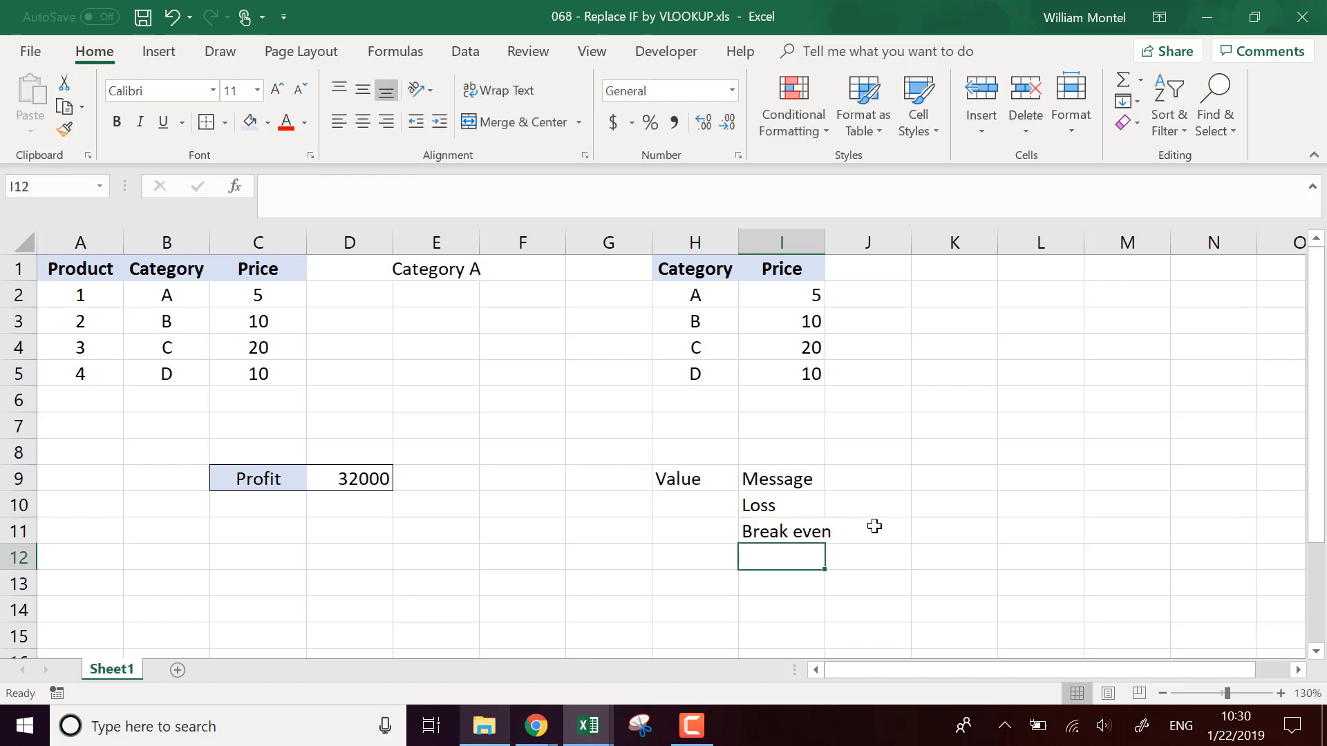
text(Profit !!!)
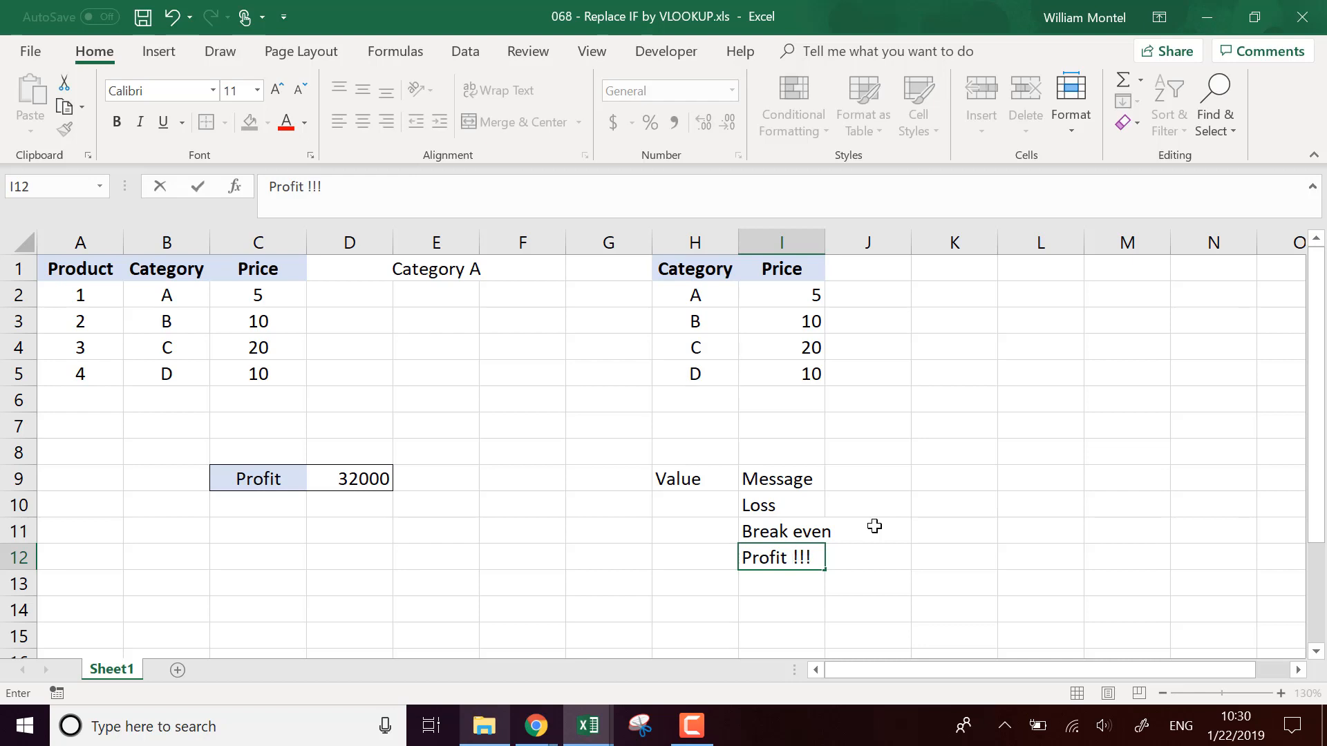
key(Return)
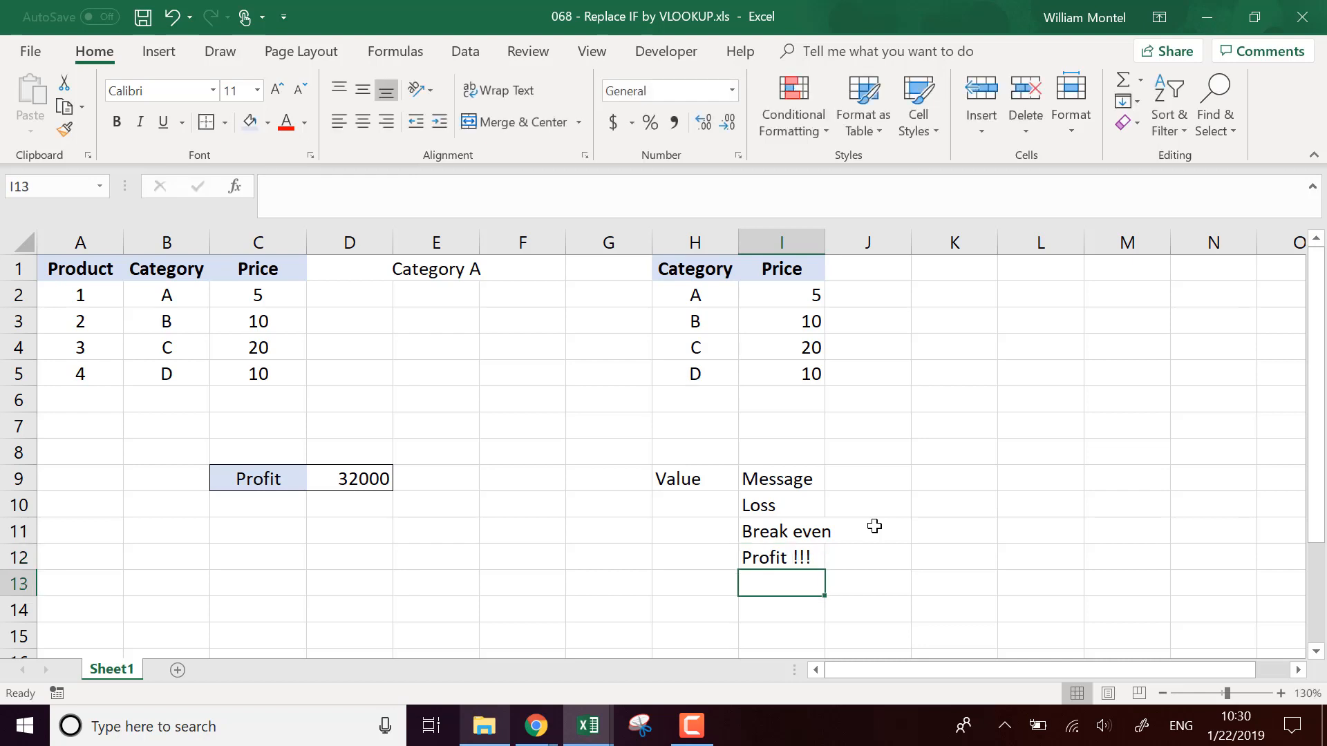
Step: Center the contents of the new lookup table H9:I12 and autofit the width of column I
drag(729, 481, 778, 553)
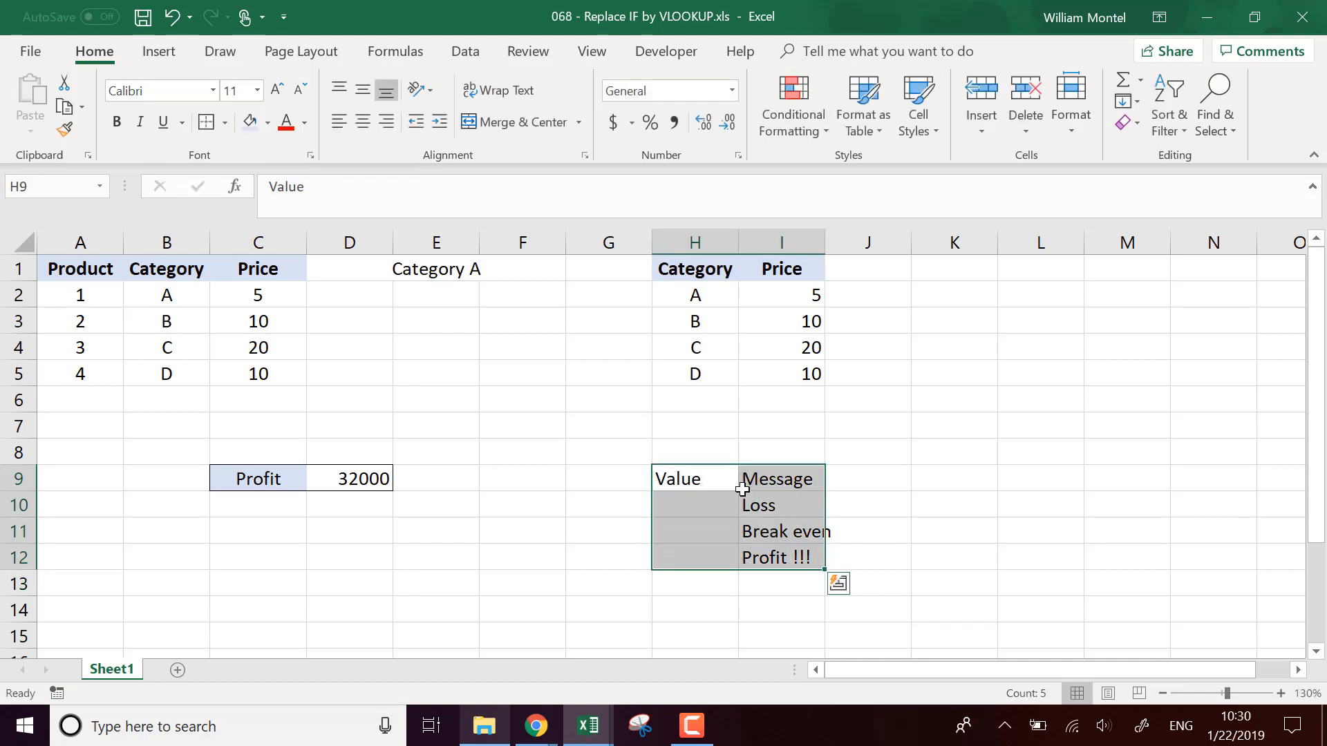
click(765, 482)
drag(765, 482, 711, 554)
click(360, 121)
click(855, 544)
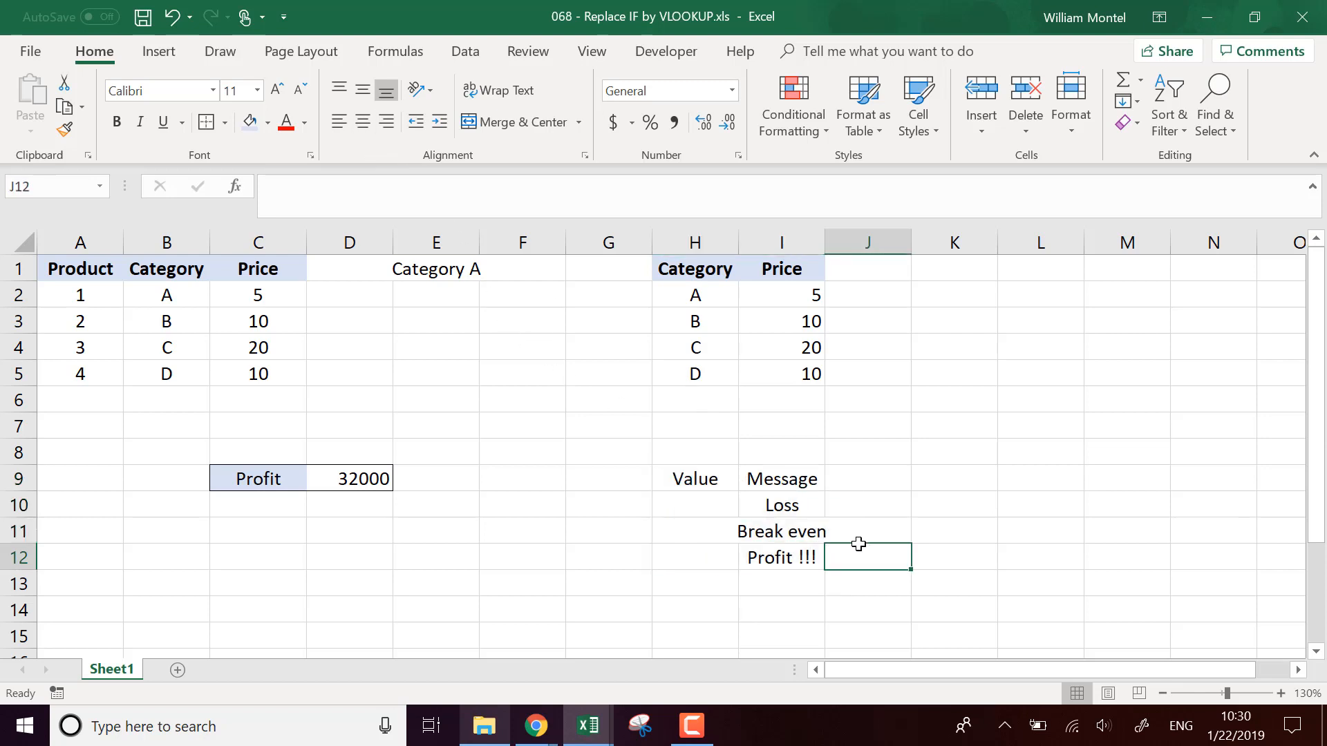
double_click(830, 246)
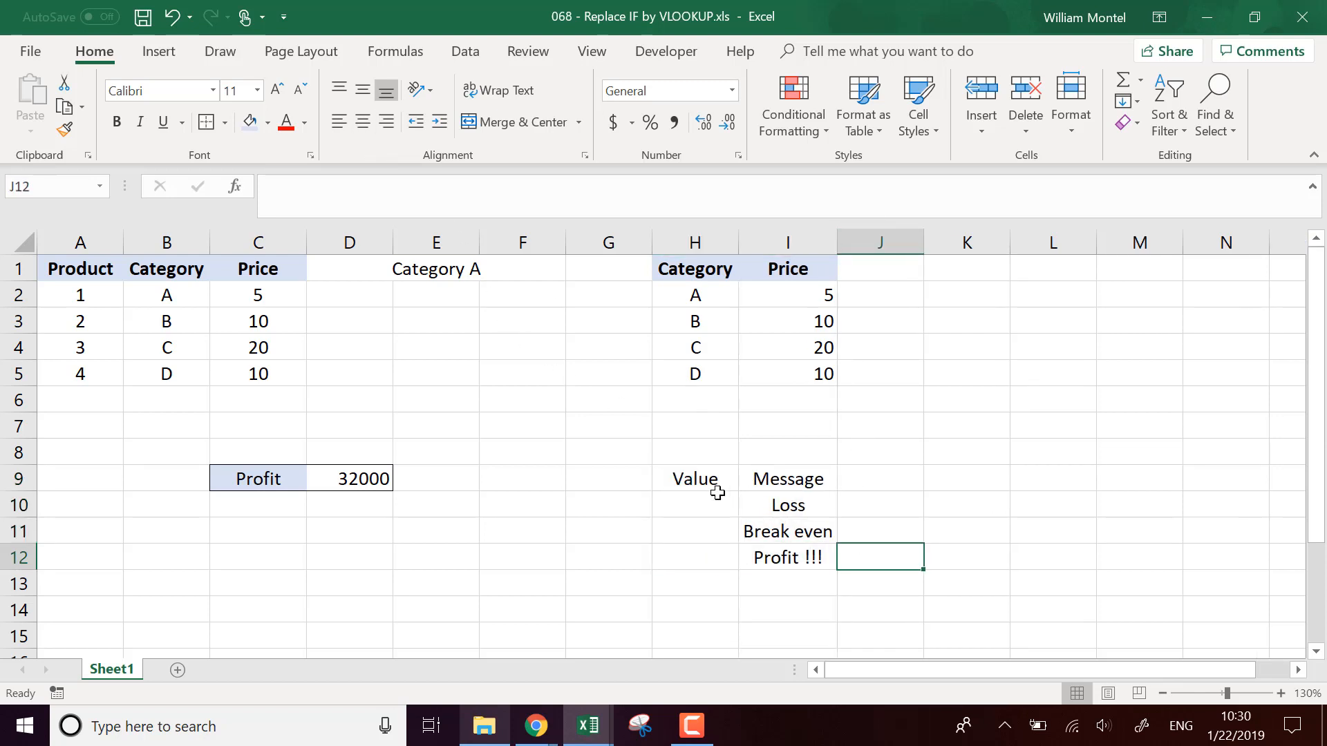
Step: Format the Value and Message headers in H9:I9 with the light blue fill and bold text
drag(714, 489, 767, 481)
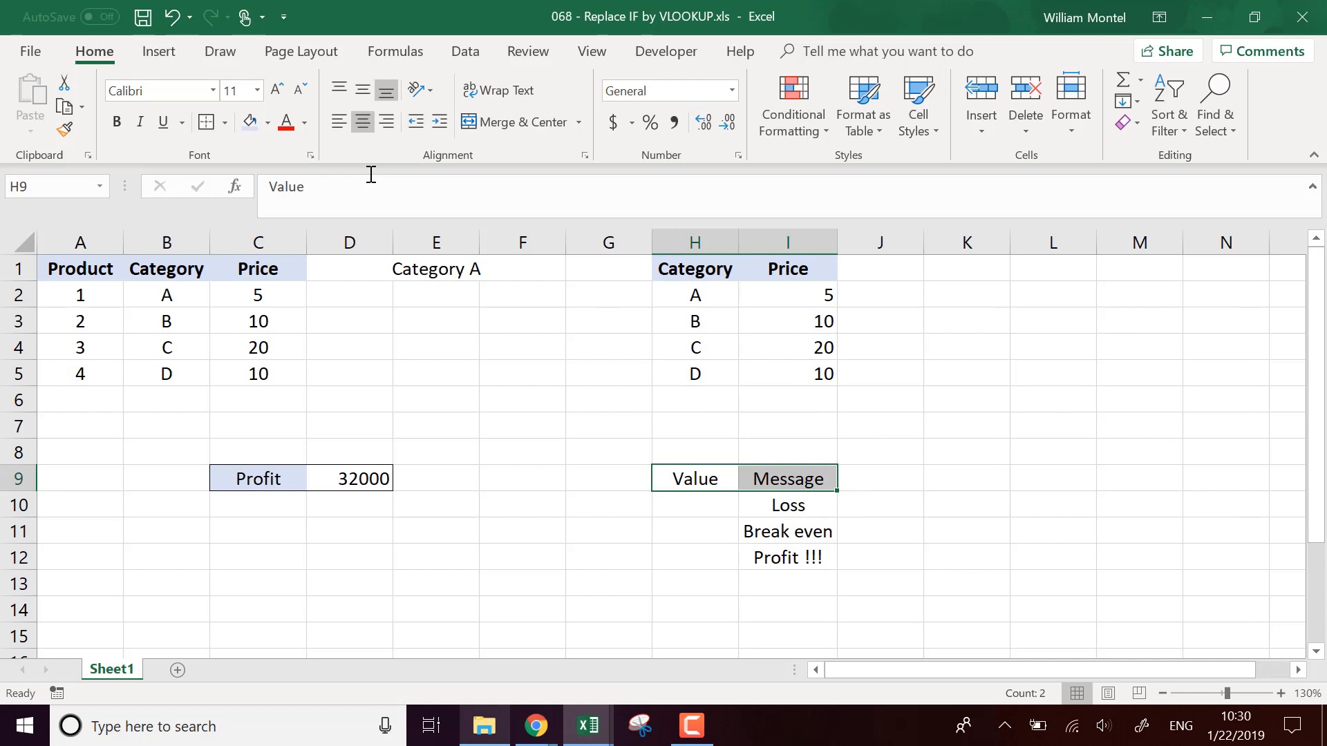
click(249, 122)
key(ctrl+b)
click(773, 583)
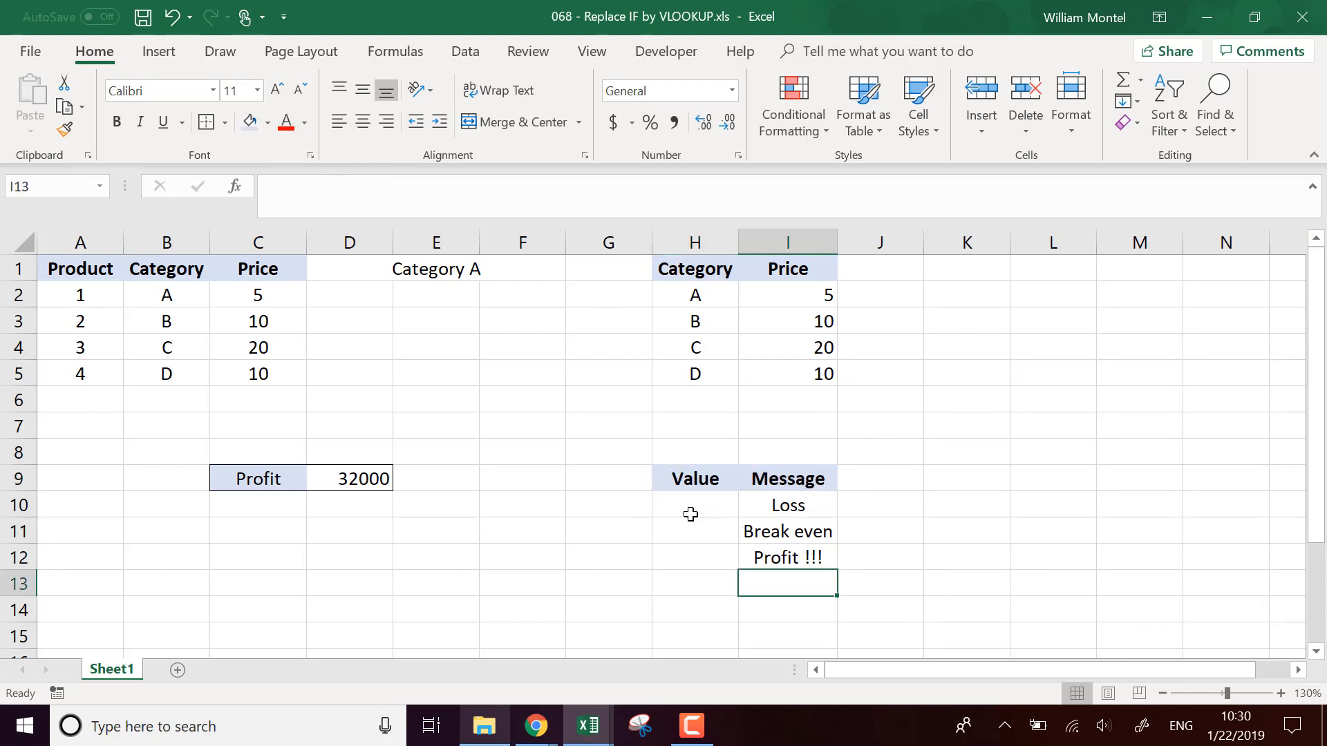
Step: Enter the threshold 0 in H11 for Break even and 10000 in H12 for Profit !!!
click(453, 501)
click(459, 485)
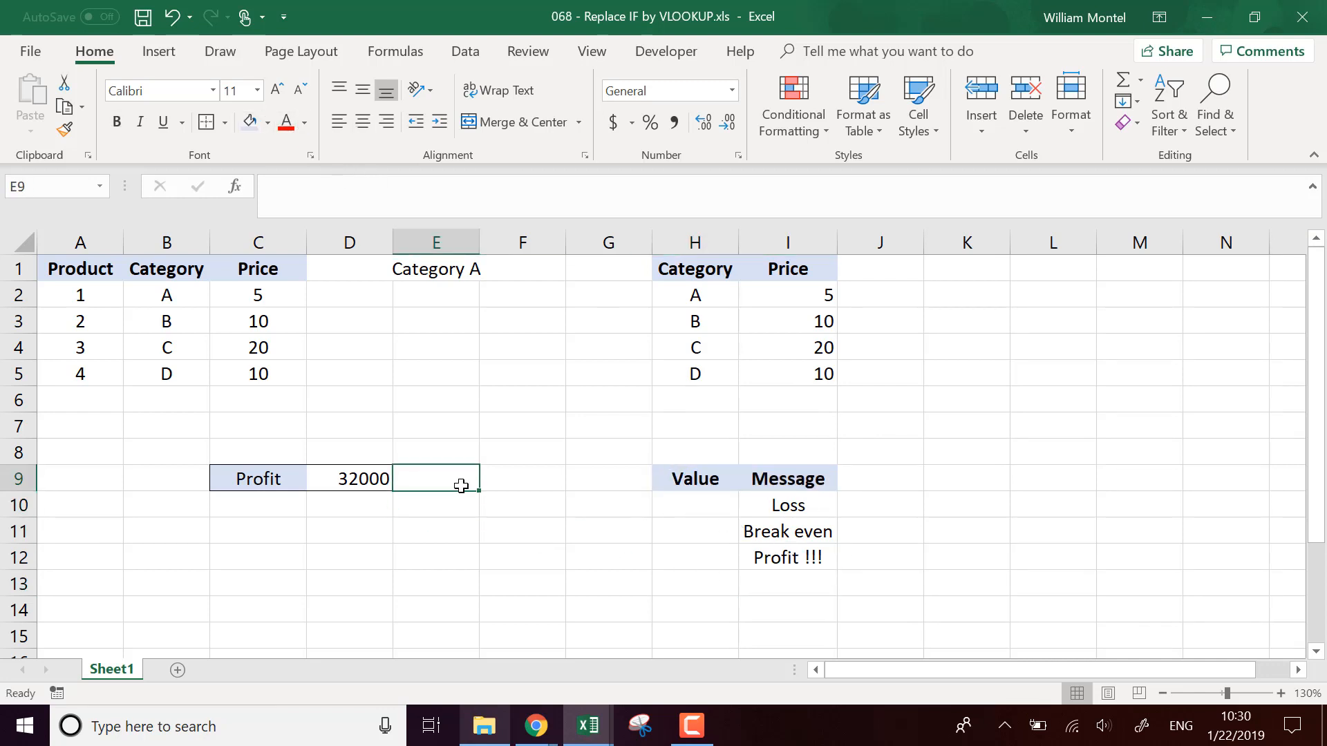
click(729, 537)
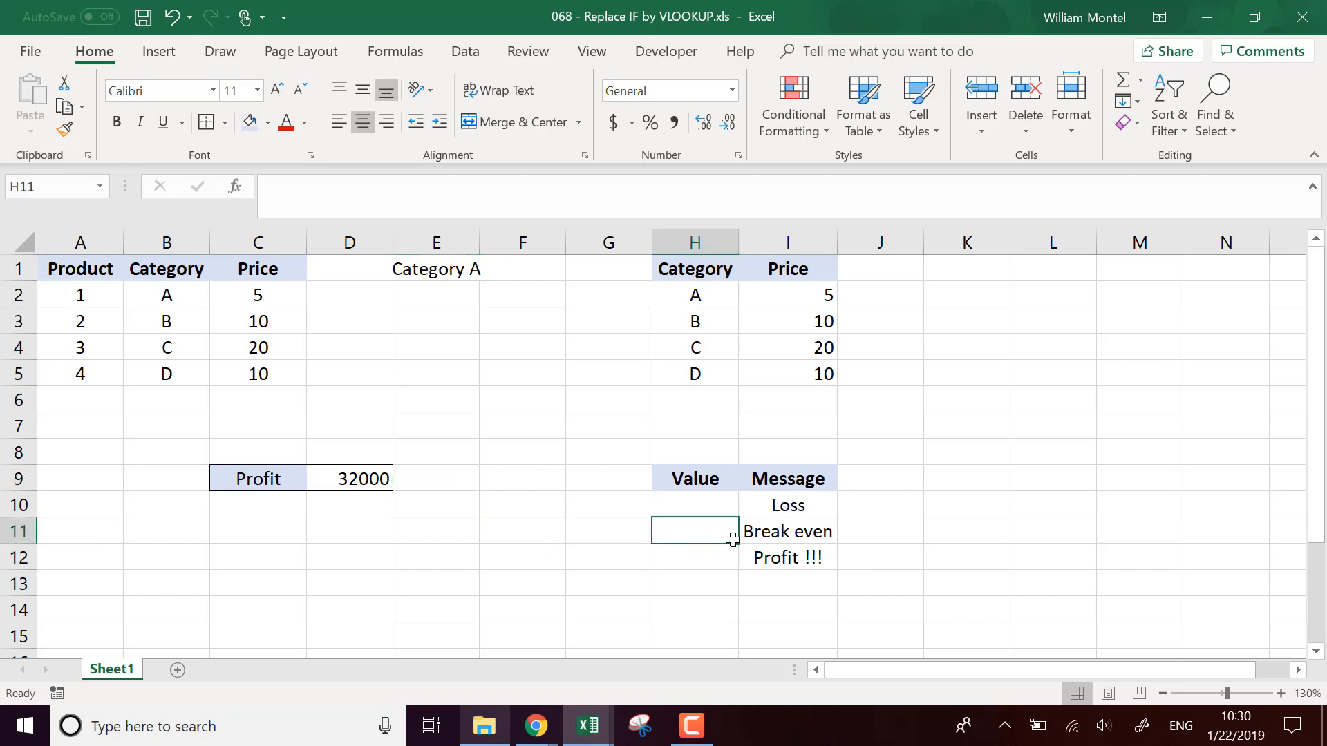
text(0)
key(Return)
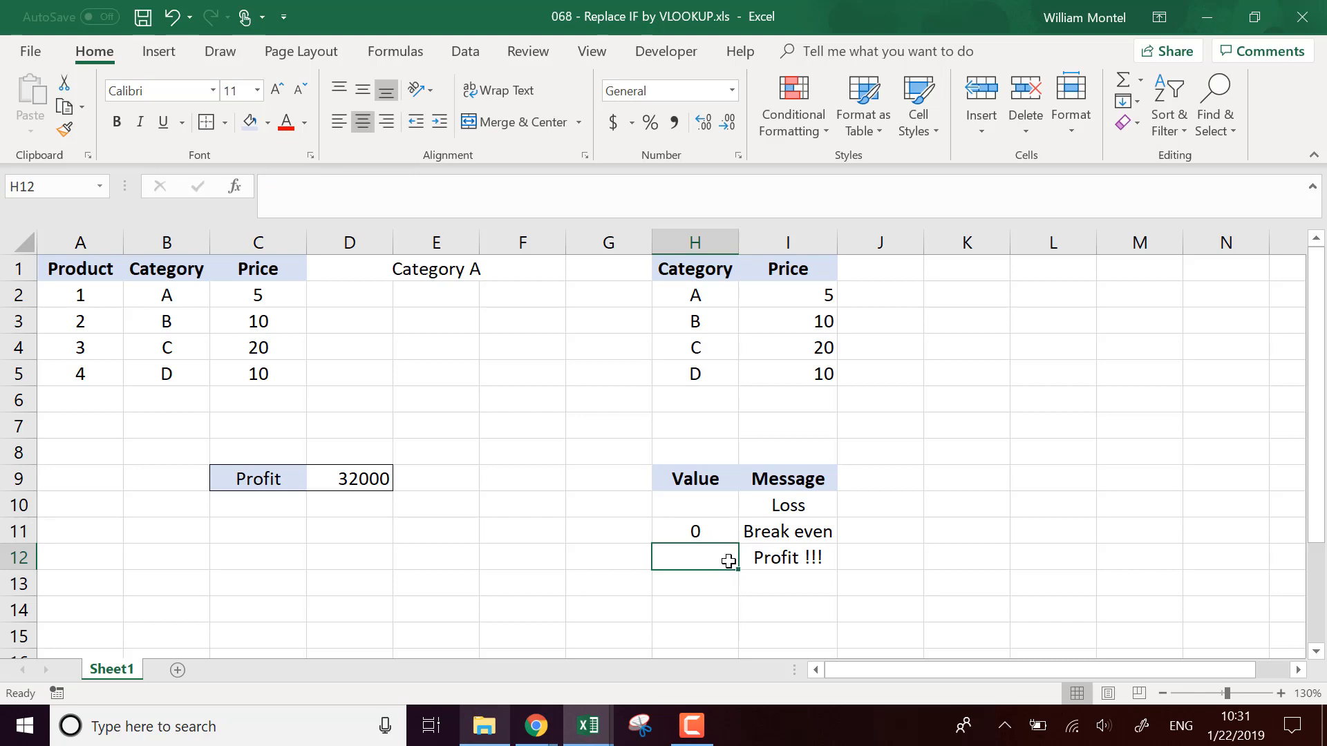
text(1000)
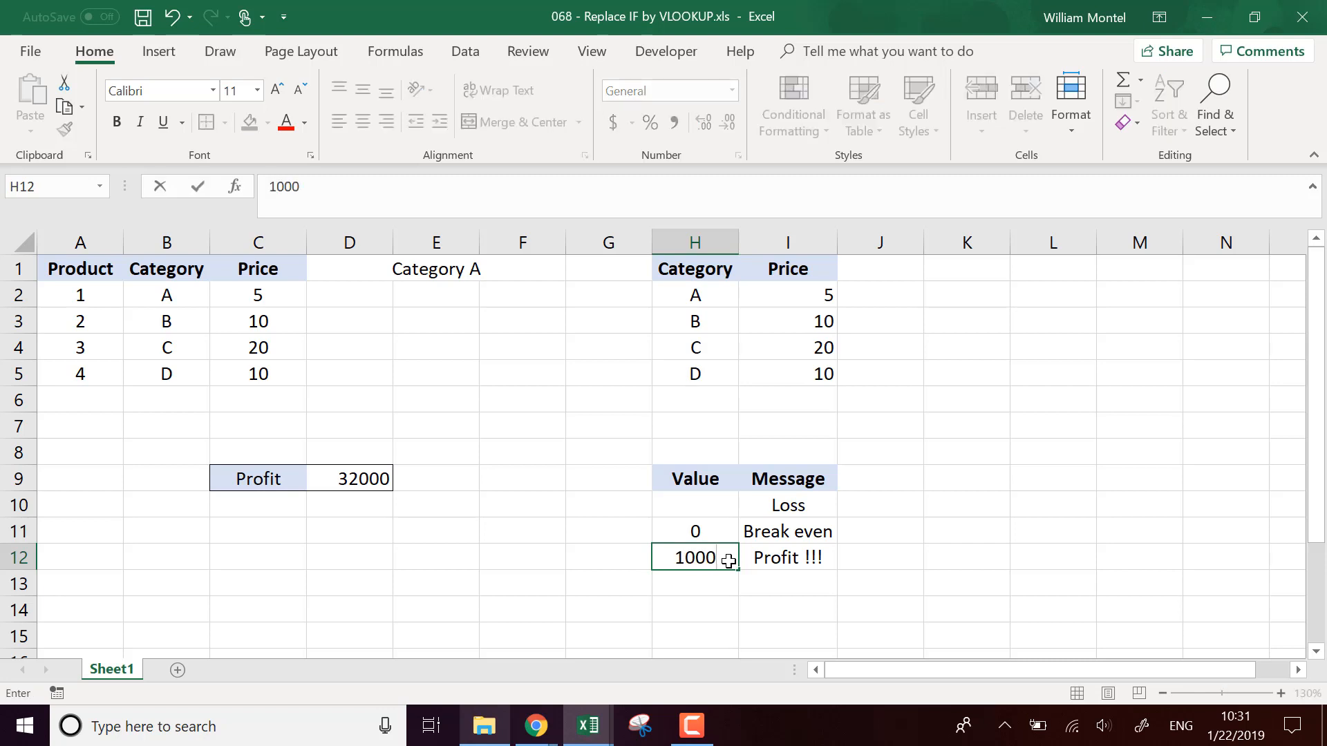
text(0)
key(Return)
Step: Enter the threshold -10000 in H10 for the Loss message
key(Up)
key(Up)
key(Up)
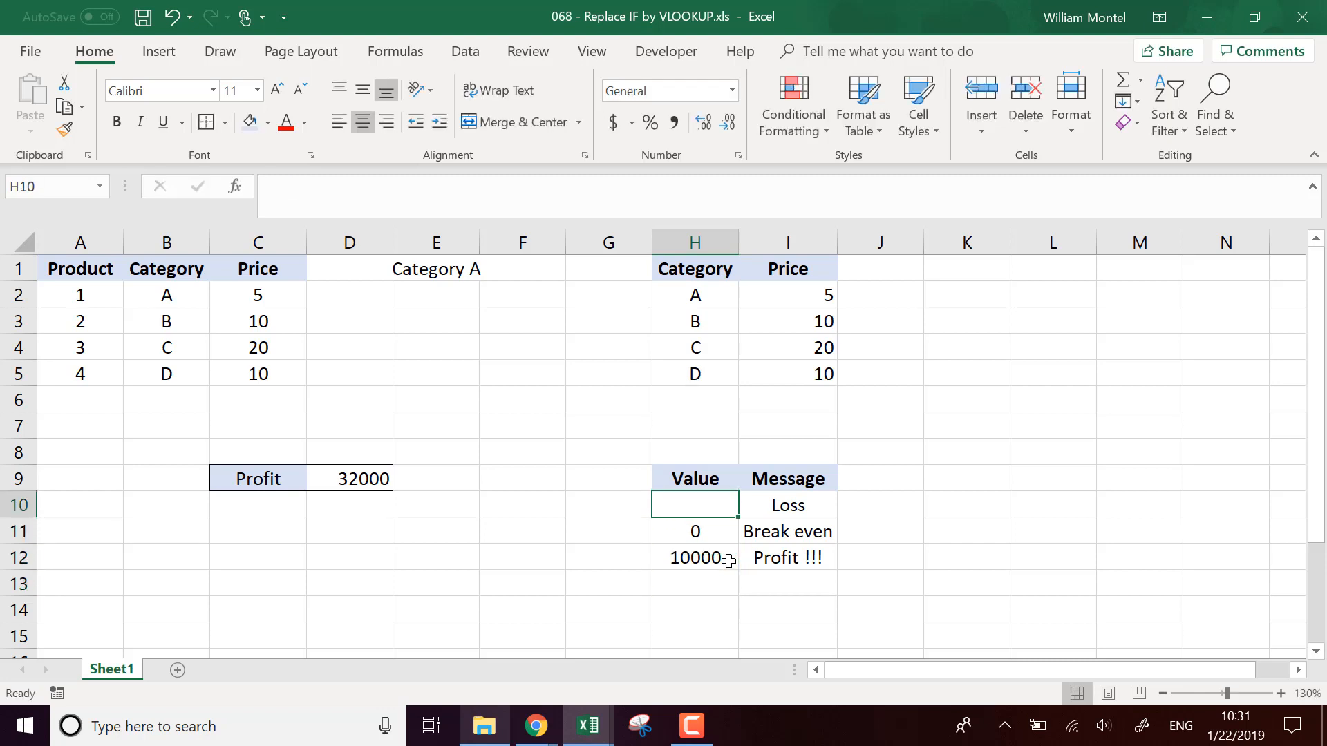
text(-10009)
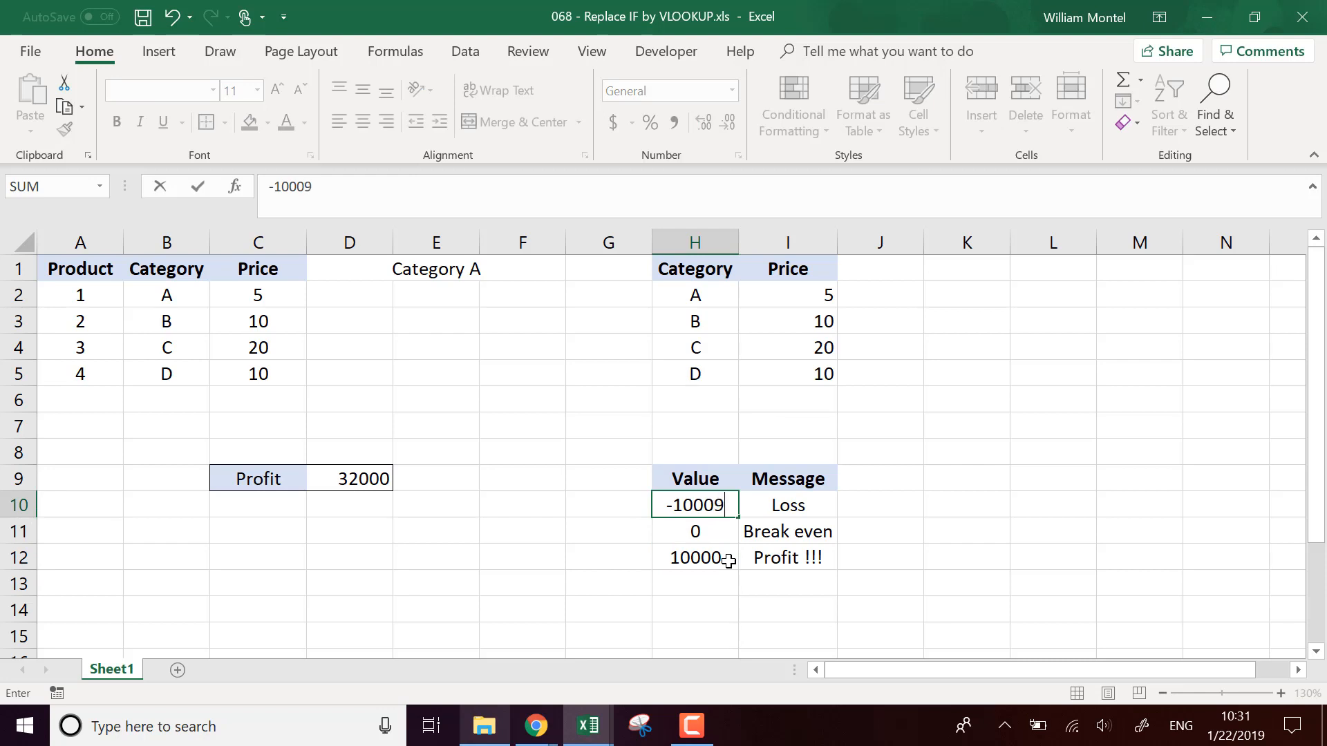
key(BackSpace)
text(00)
key(Return)
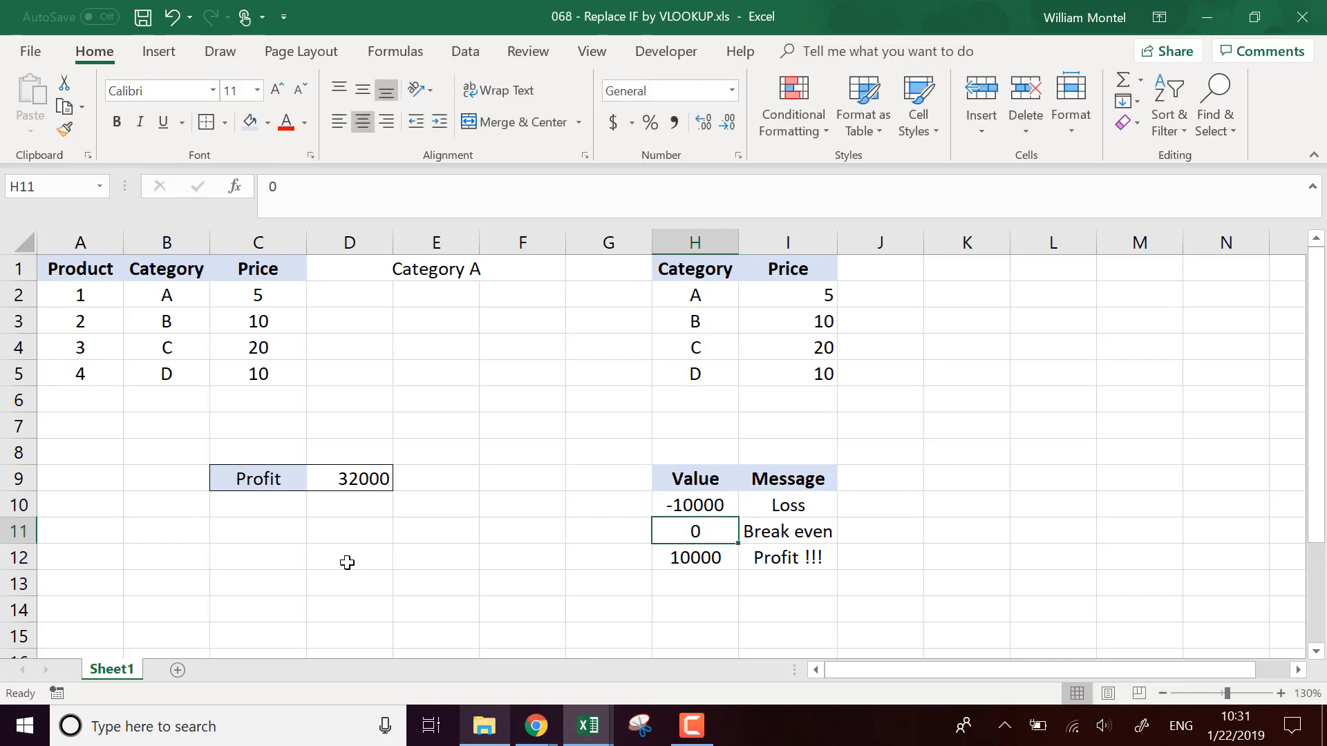
Step: Start a VLOOKUP formula in E9 that uses the profit amount in D9 as the lookup value
click(367, 477)
click(468, 481)
text(=va)
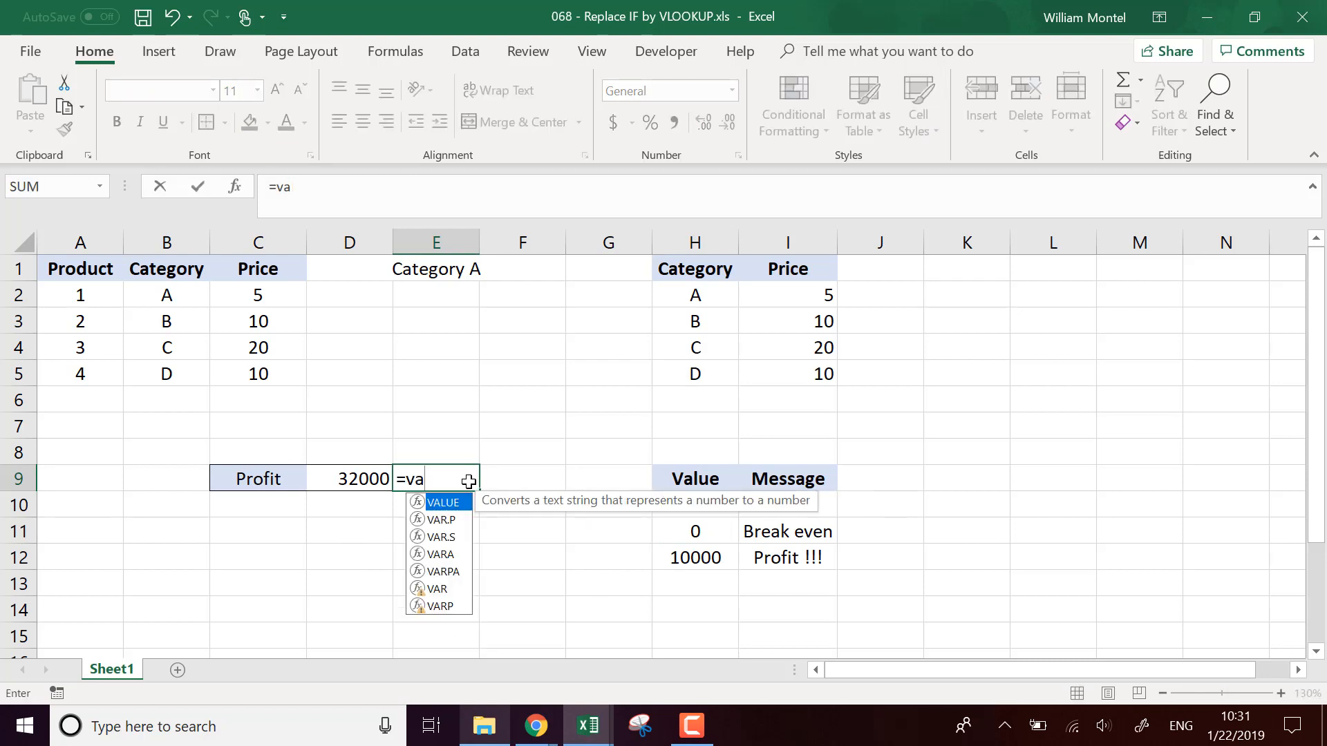
key(BackSpace)
text(look)
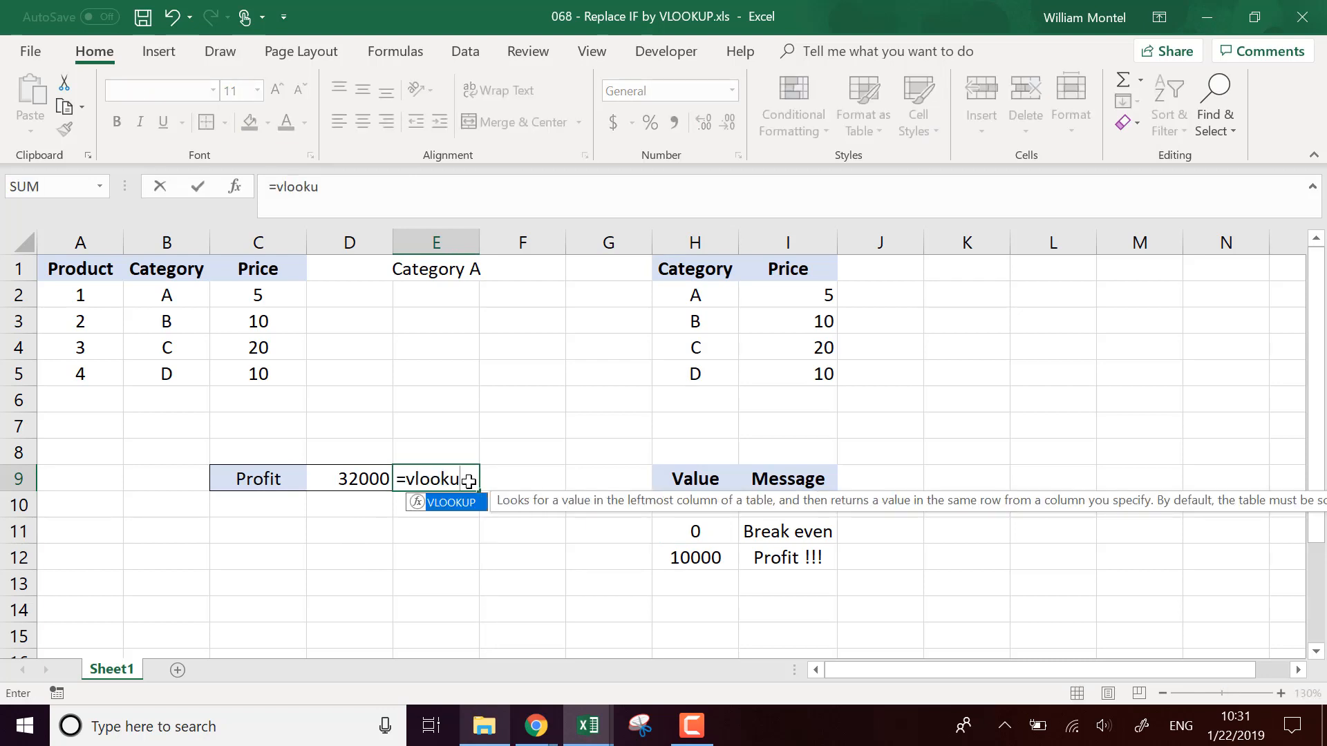
text(u)
key(Tab)
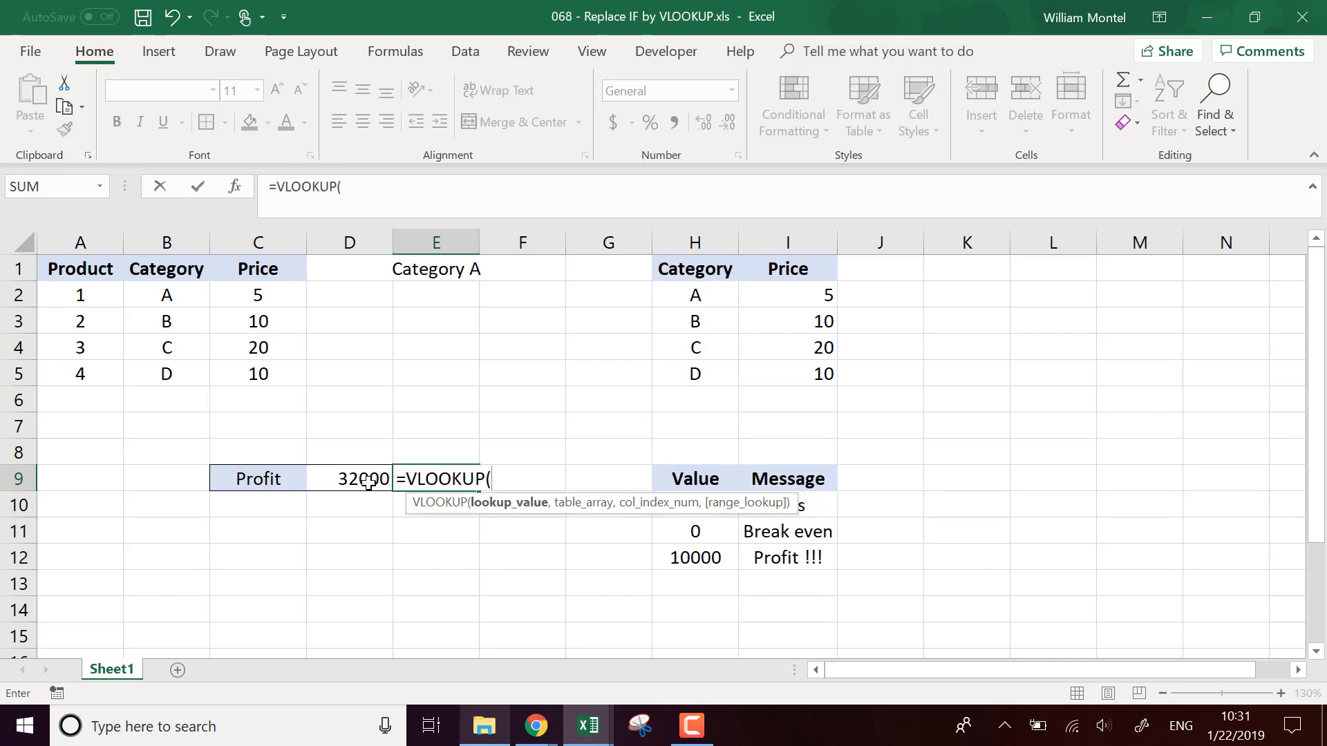
click(364, 477)
text(;)
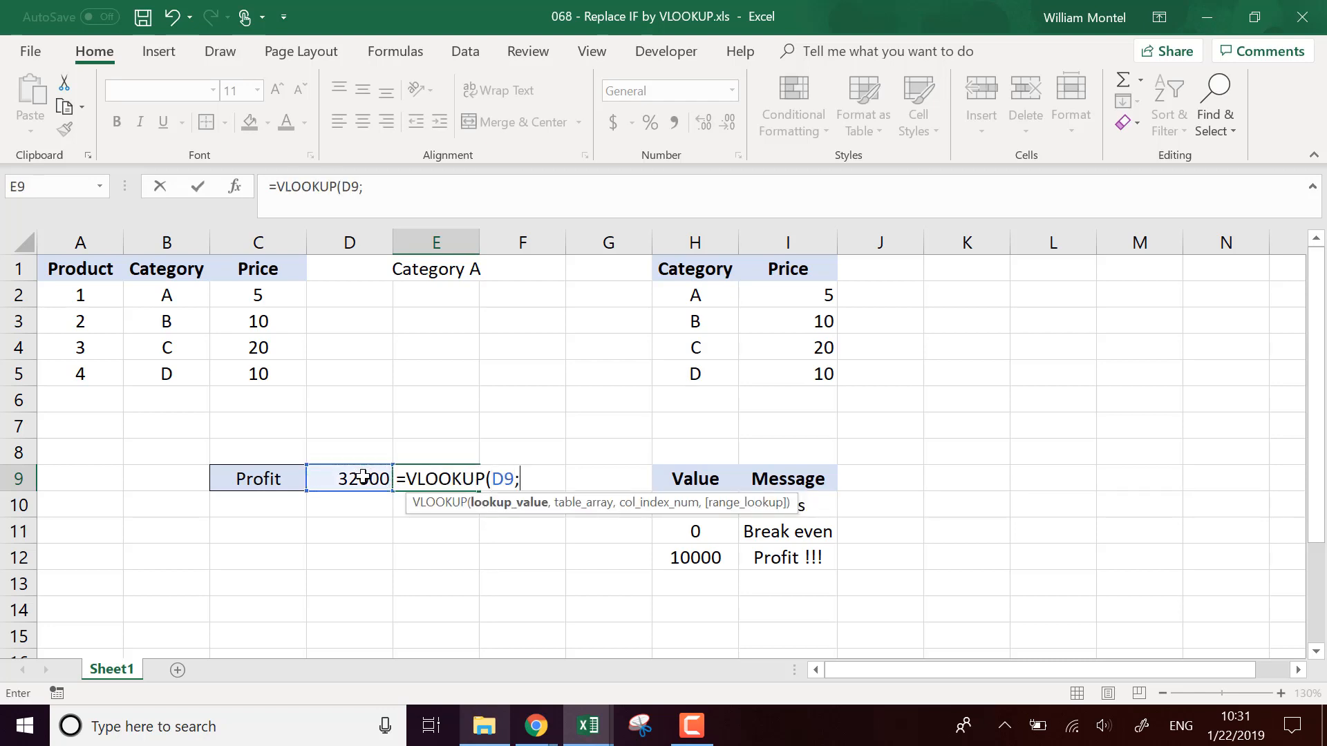
key(BackSpace)
text(,)
Step: Complete the E9 formula with the absolute table range $H$9:$I$12, column index 2 and range lookup 1
drag(788, 560, 707, 491)
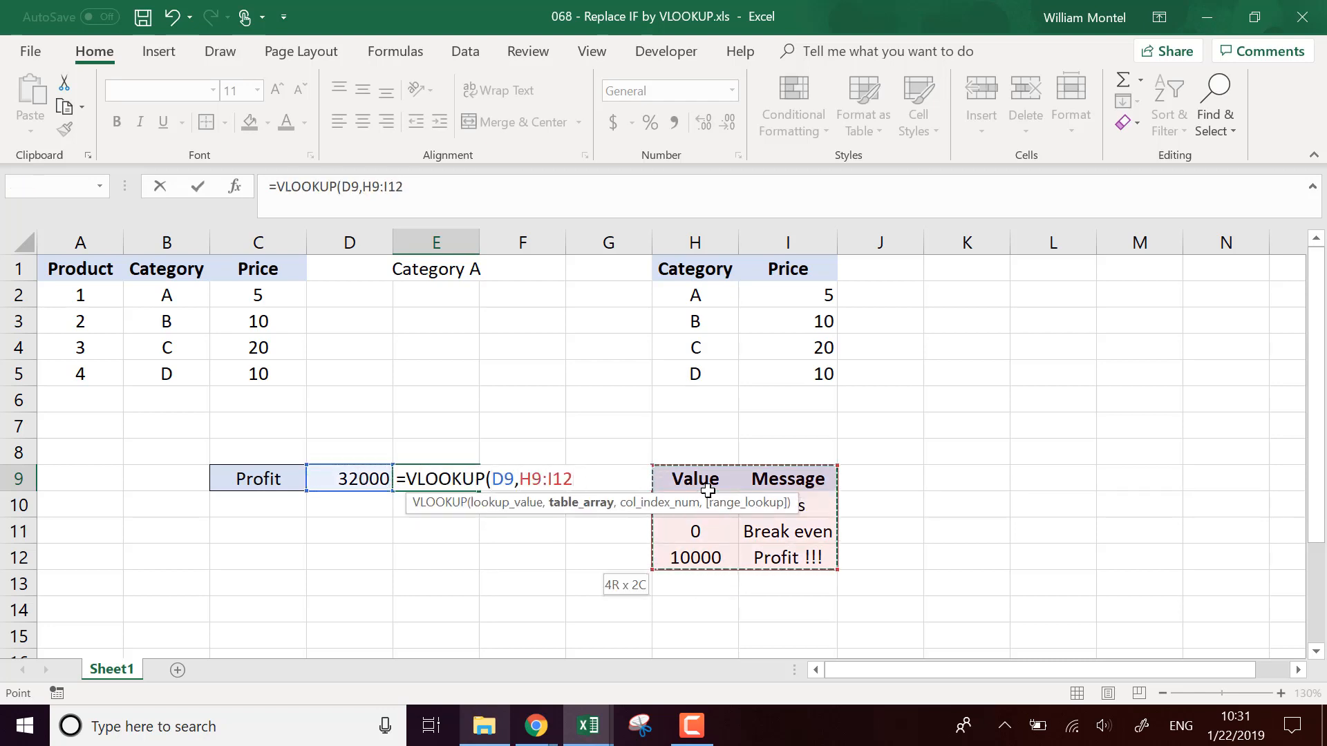
key(F4)
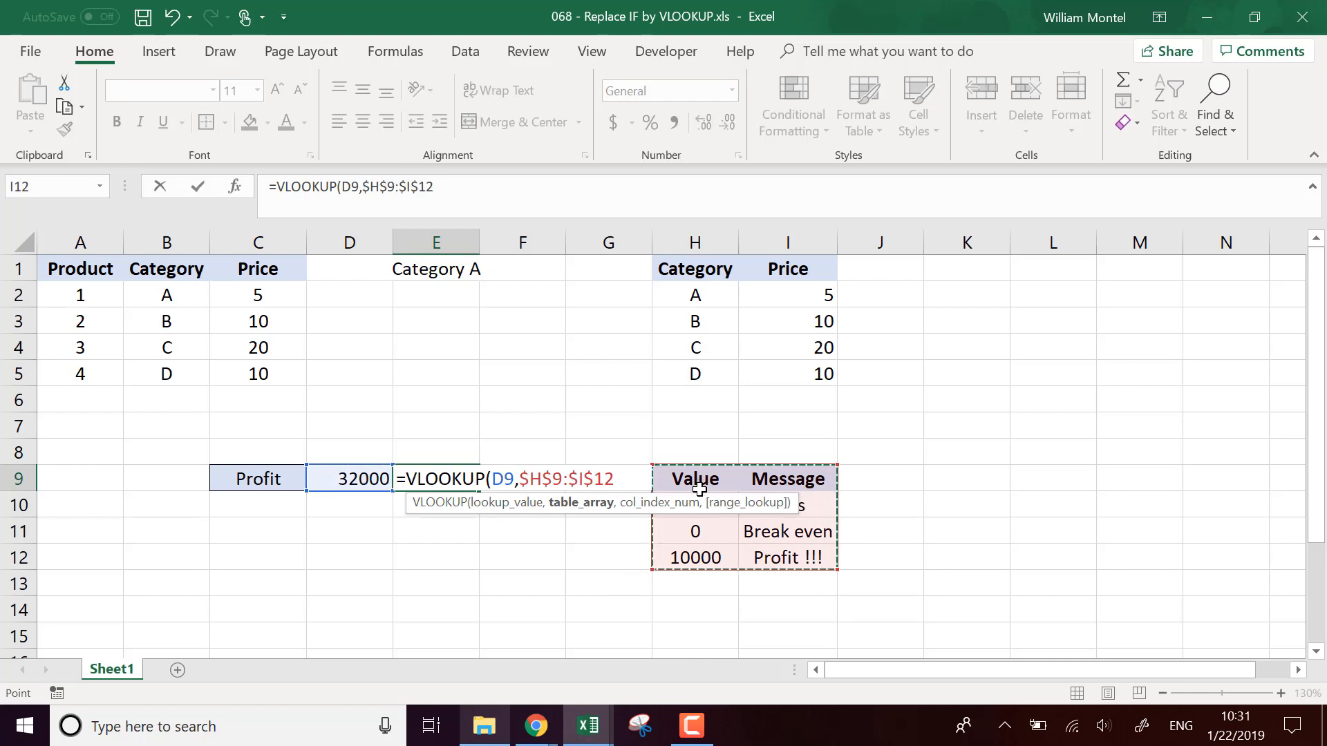
text(,)
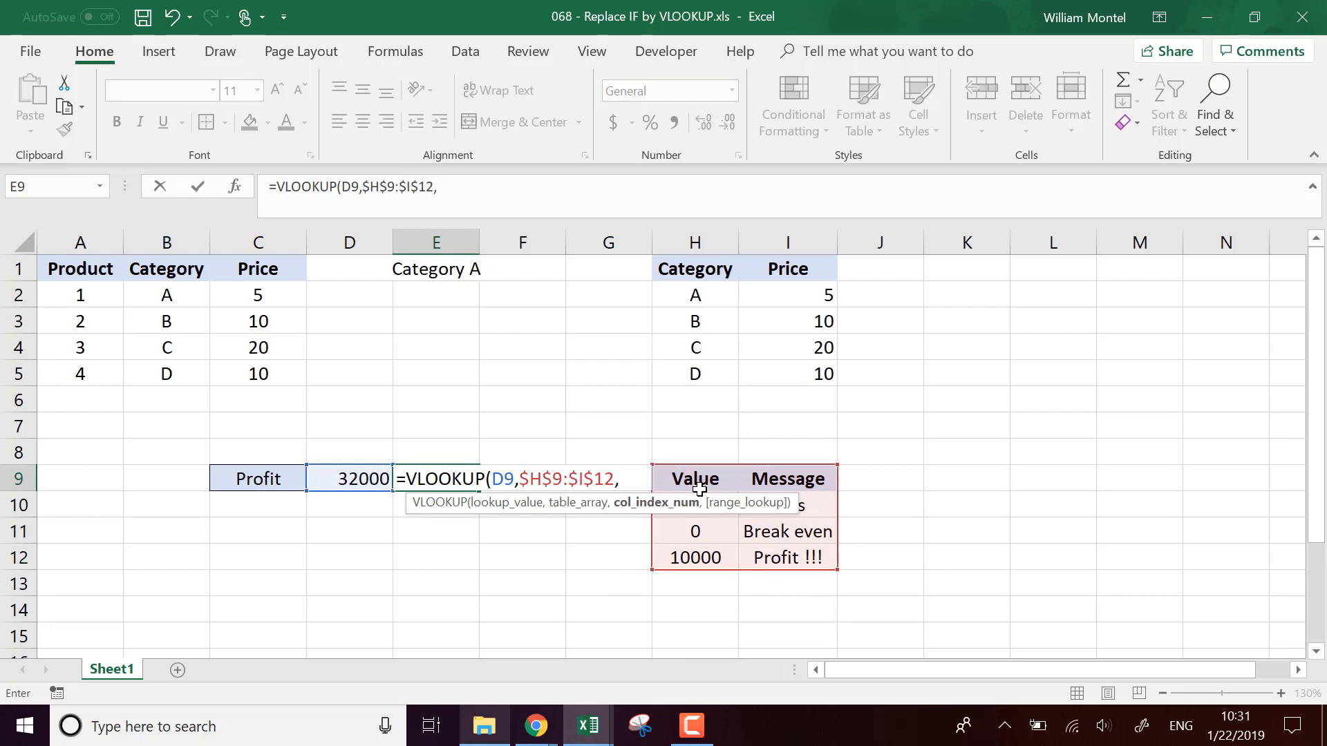
text(2,1))
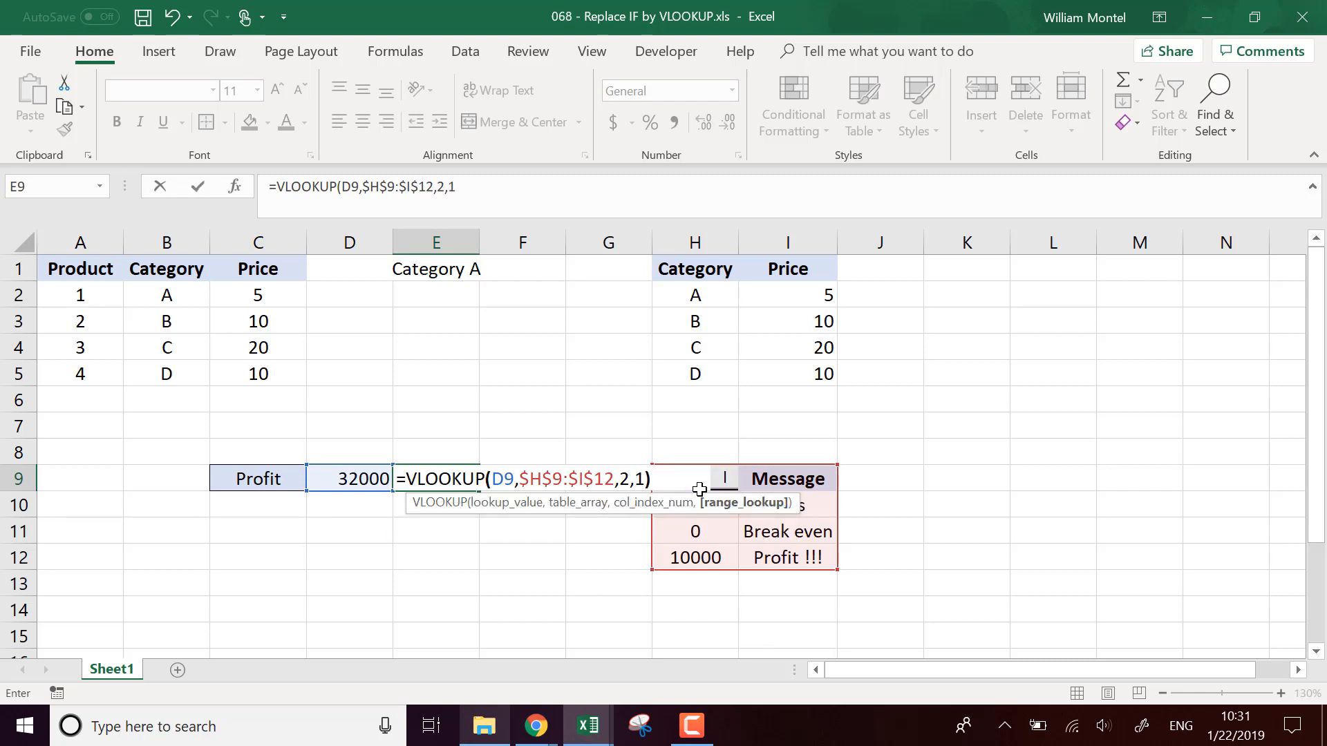
key(Return)
Step: Compare the profit amount in D9 with the thresholds and messages in H10:I12 to follow the approximate match
click(506, 475)
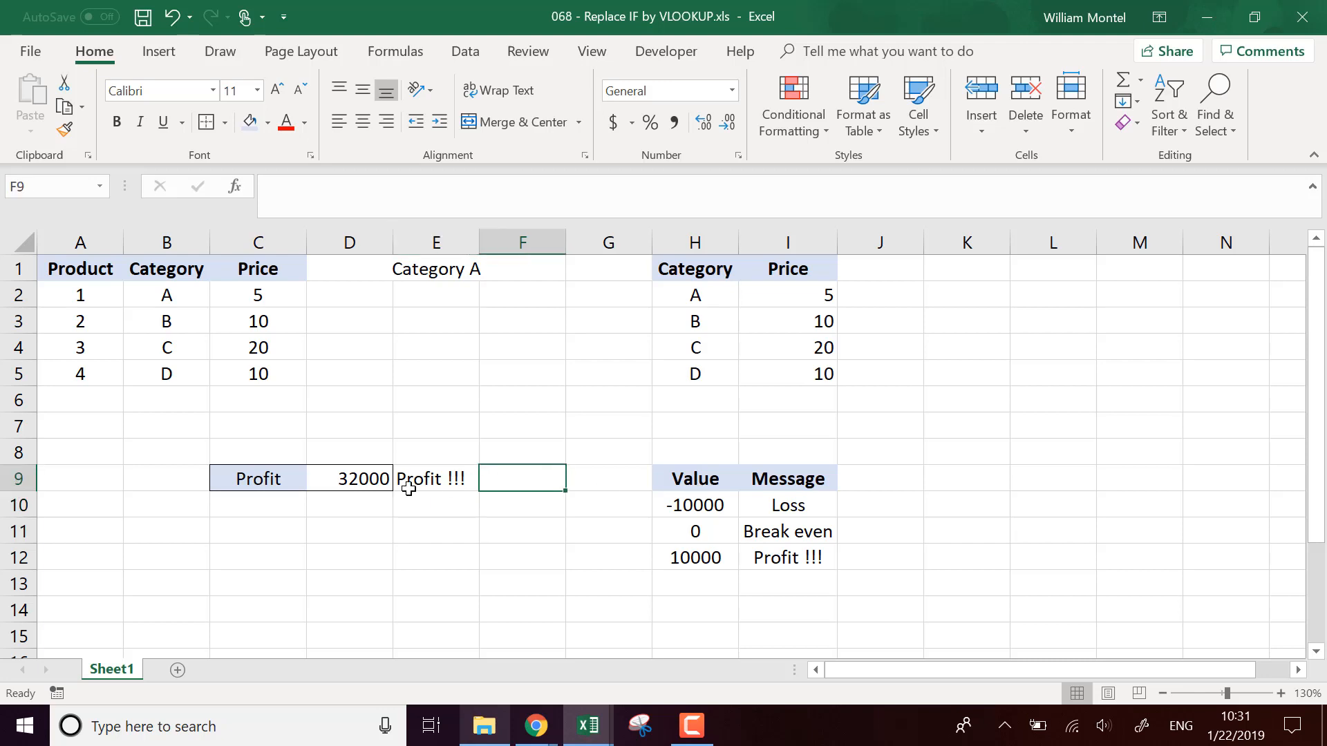
click(346, 481)
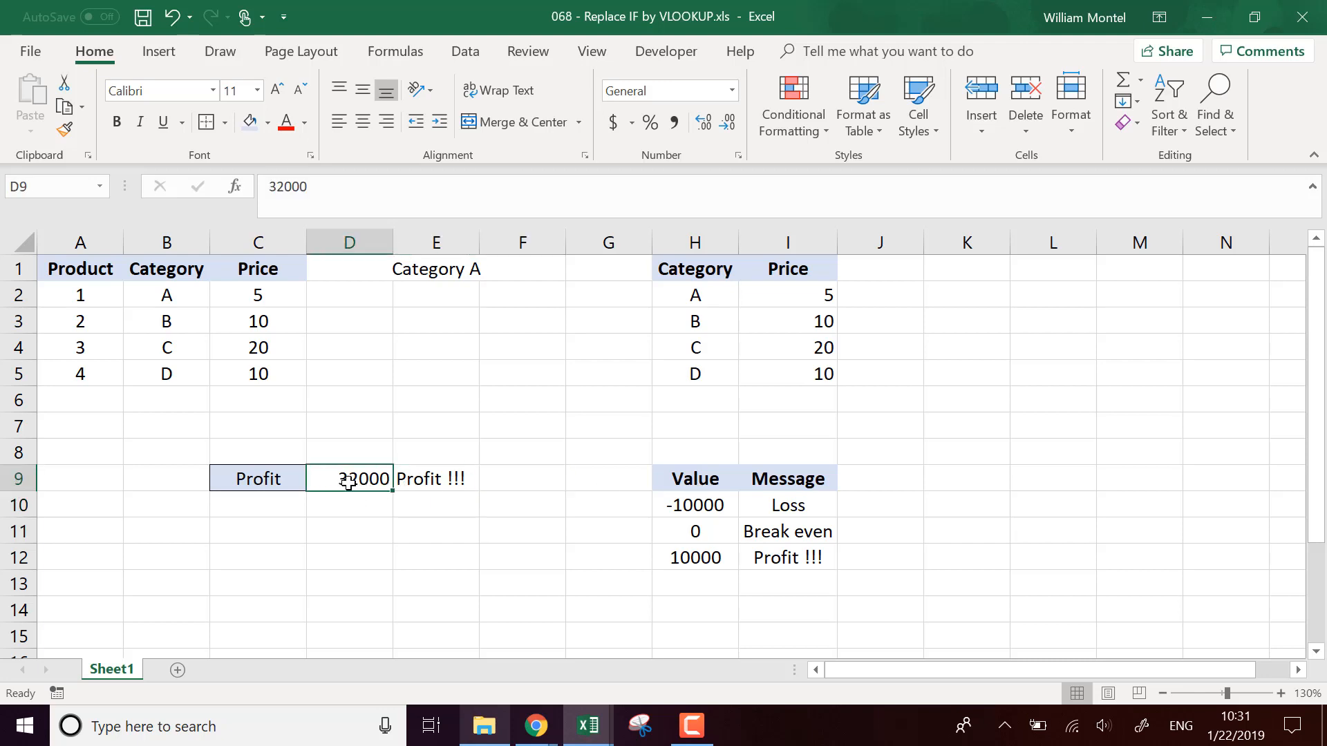
click(696, 479)
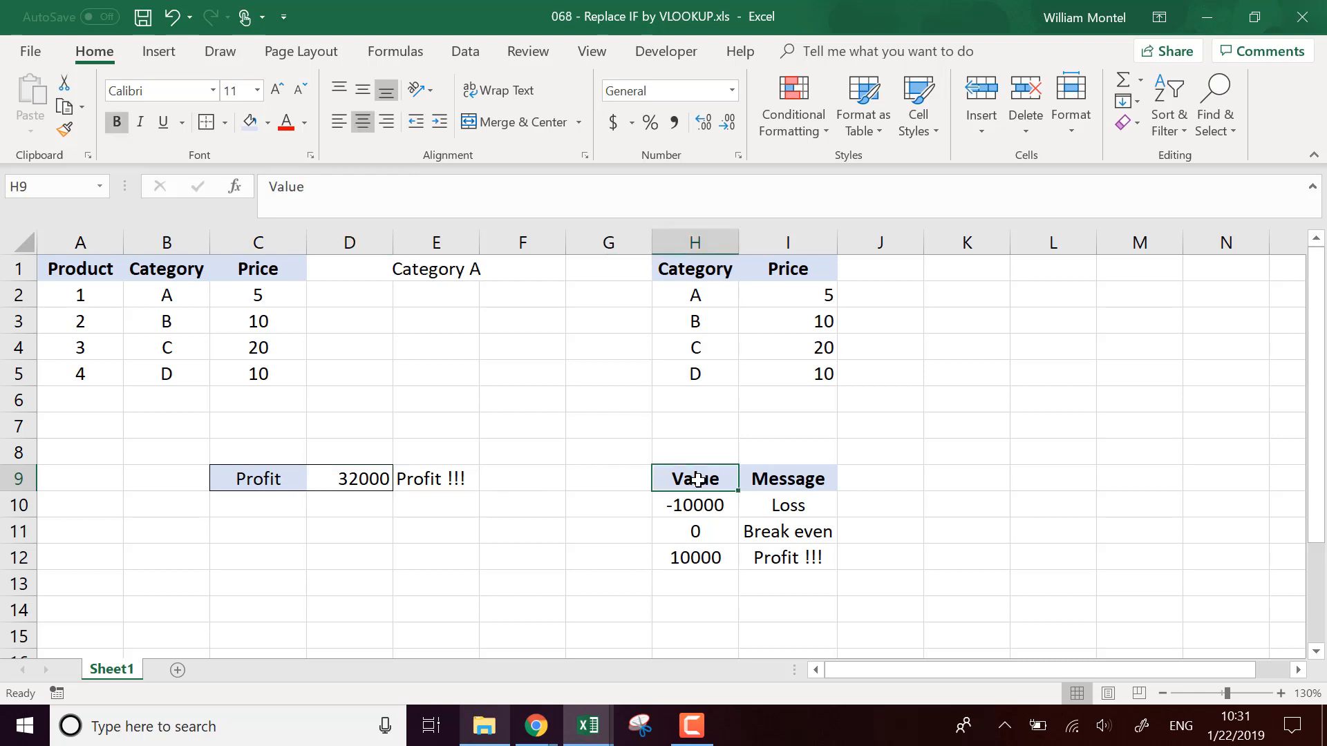
click(690, 557)
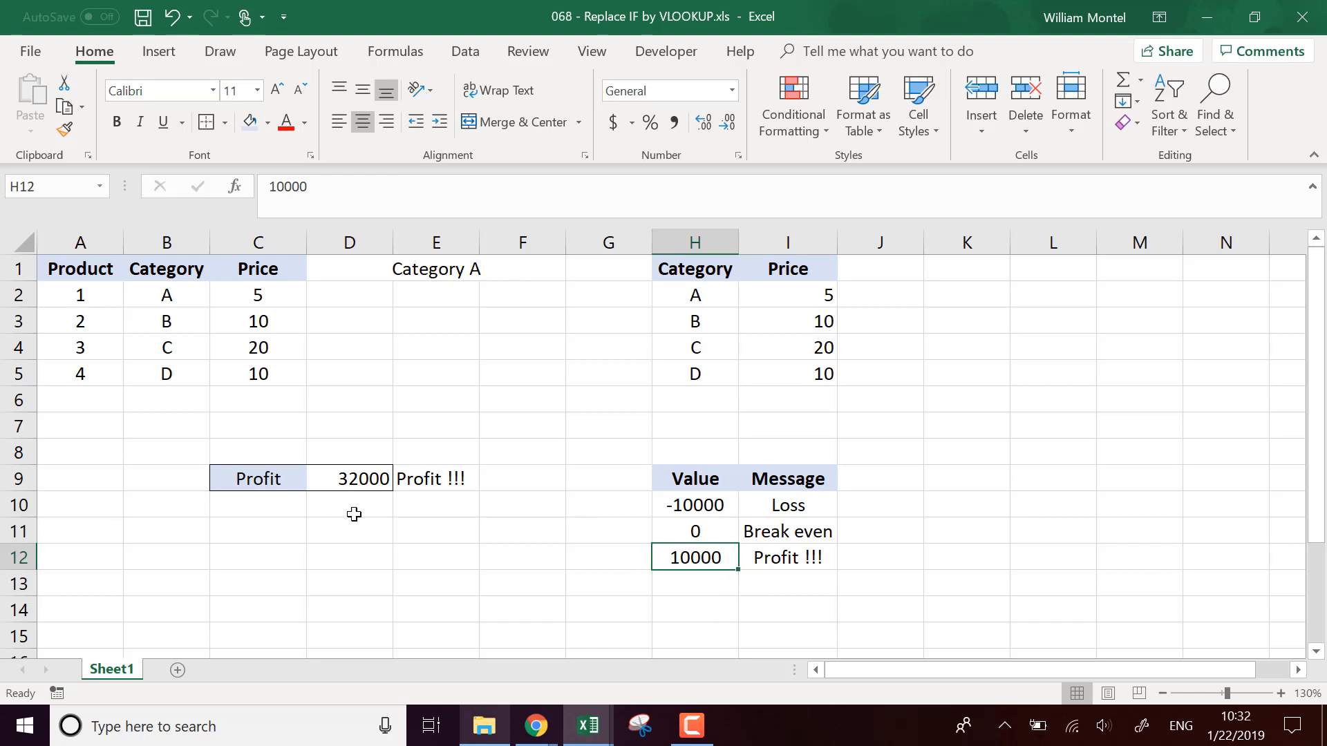
click(708, 474)
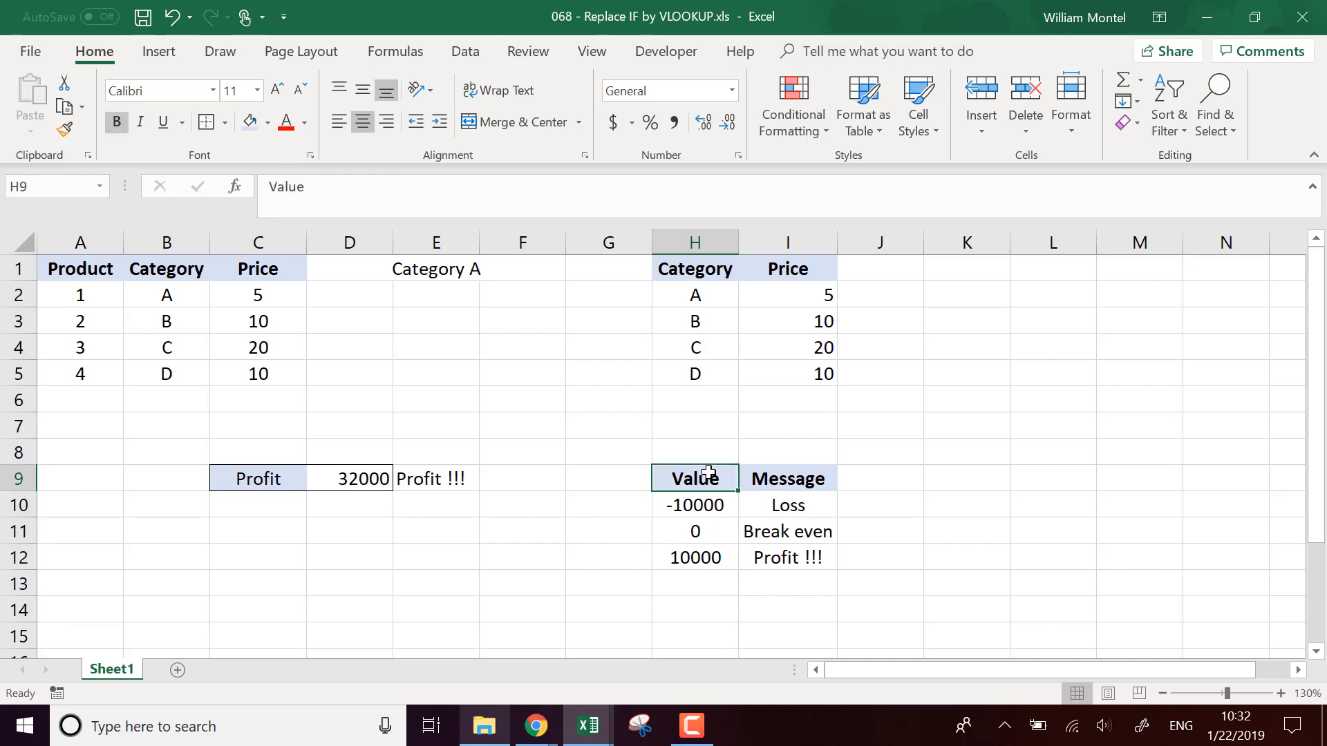
key(Down)
key(Down)
key(Down)
key(Down)
key(Up)
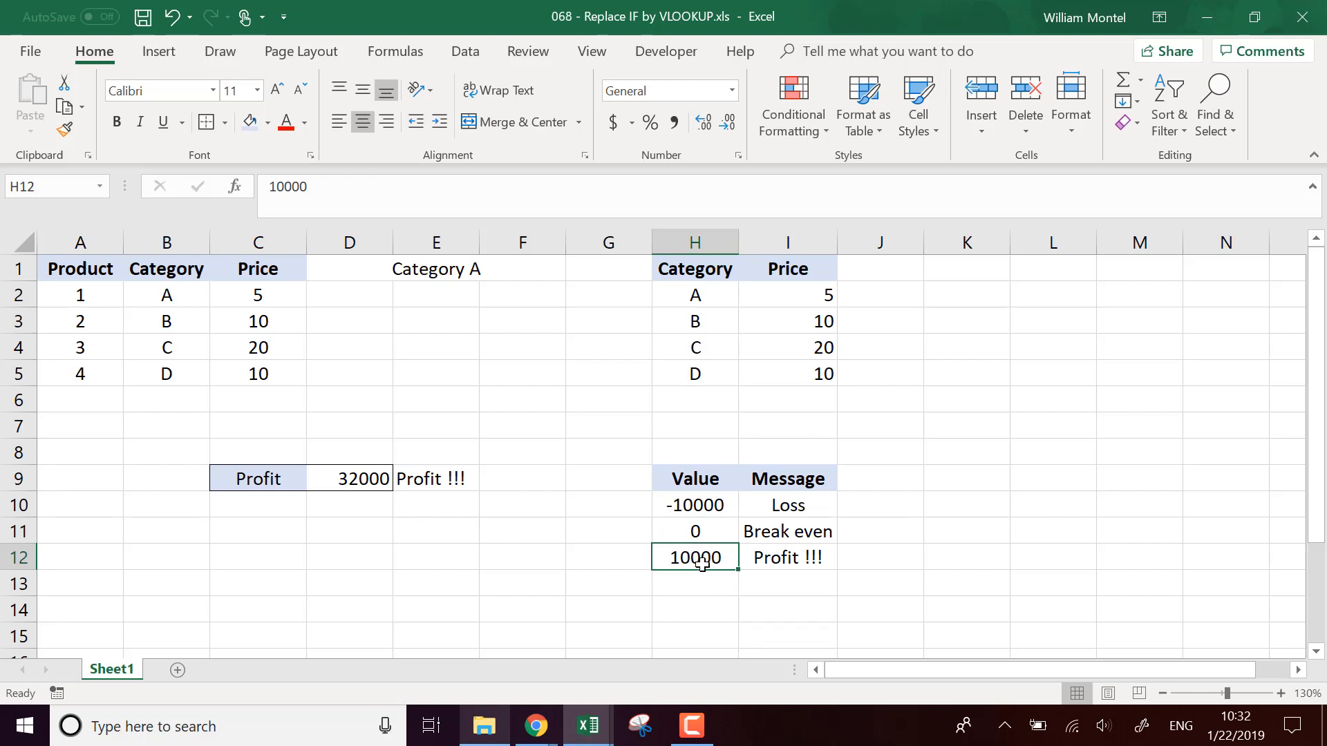
click(359, 481)
click(813, 561)
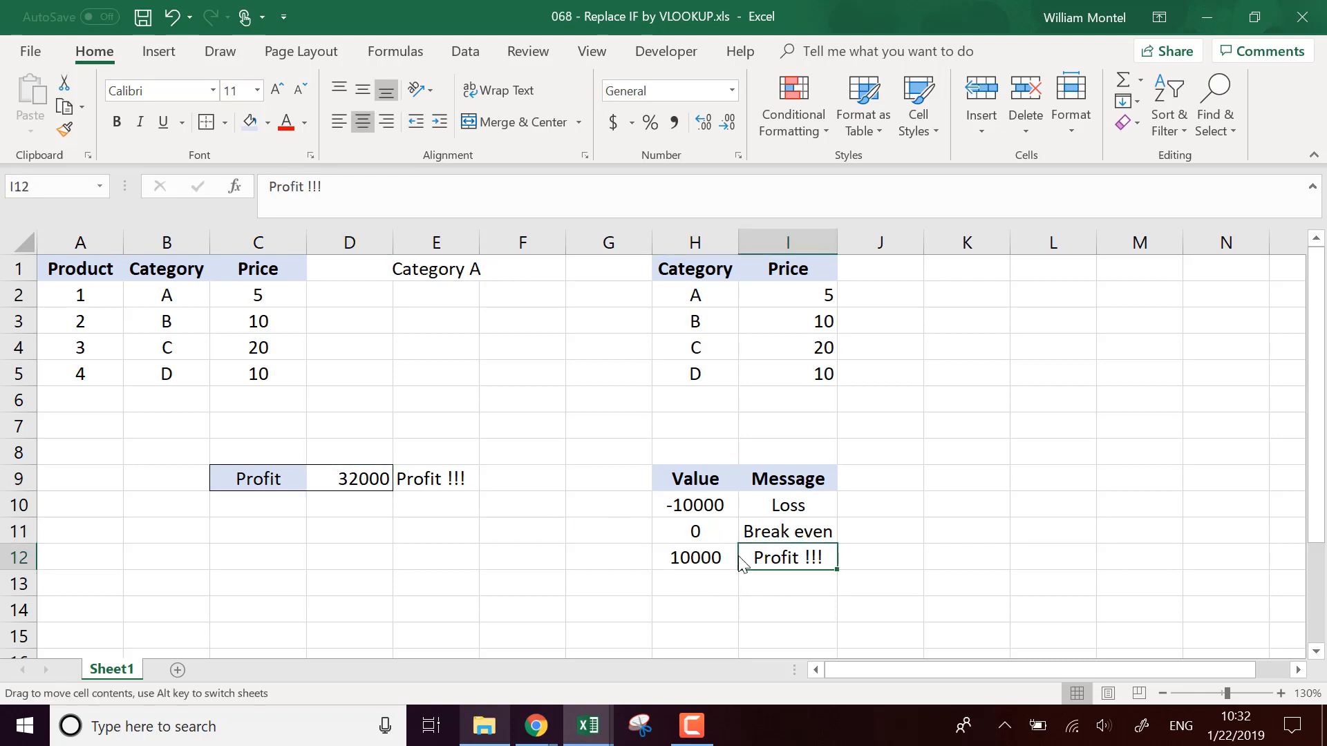
click(716, 557)
Step: Test the message formula by setting the profit in D9 to 16000 and then to 5000
click(373, 478)
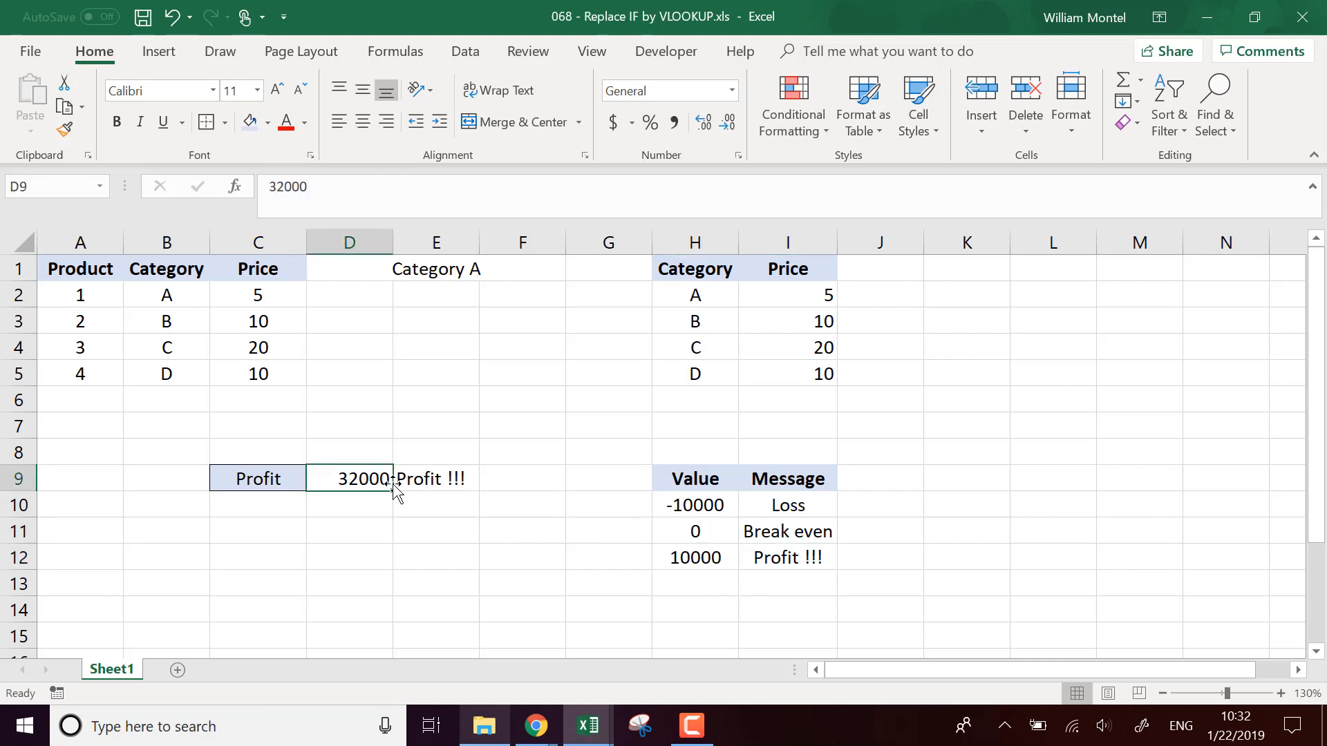
text(16000)
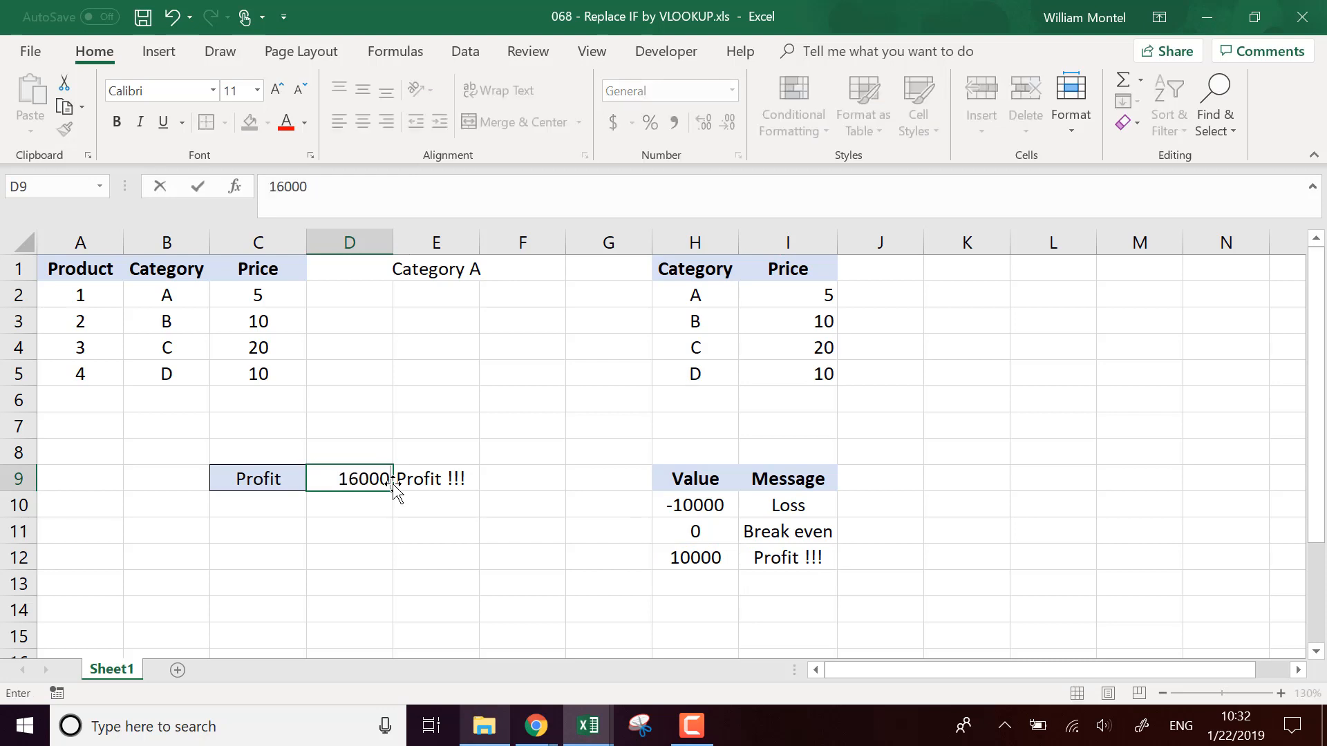
key(Return)
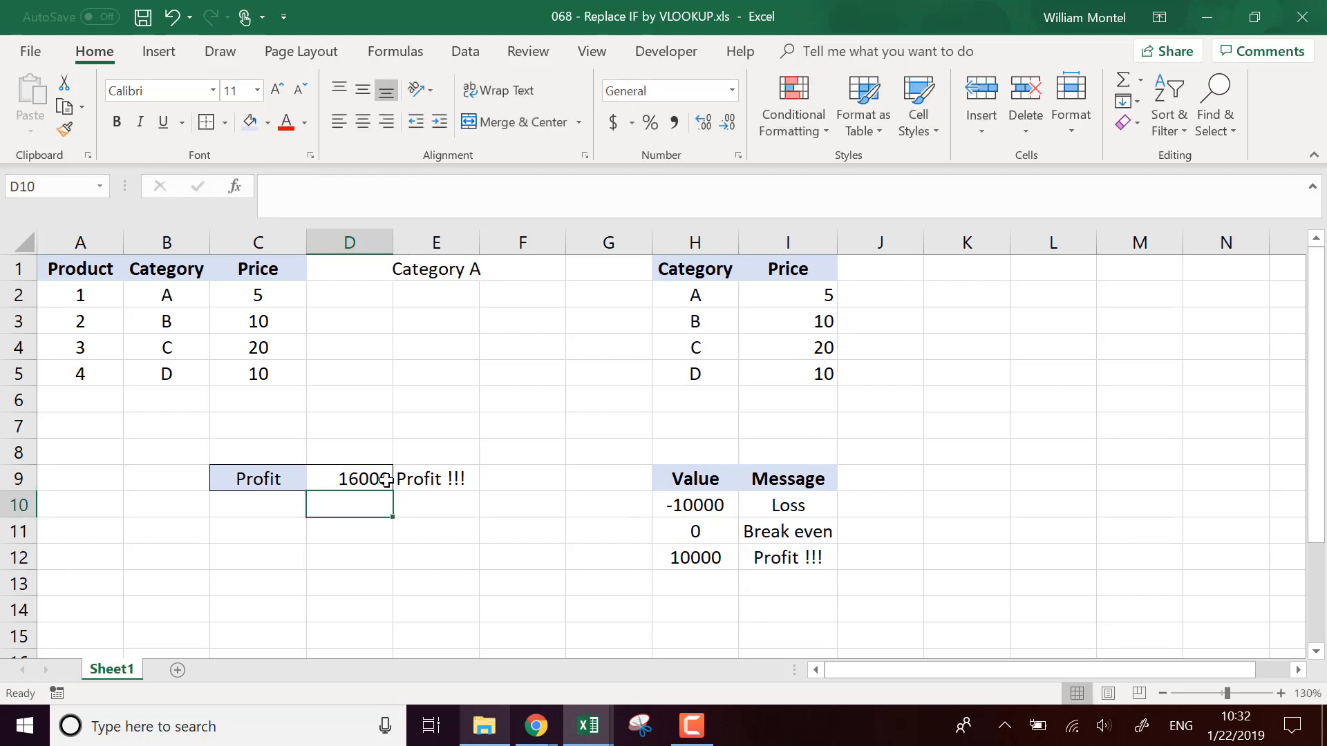
click(379, 479)
text(5000)
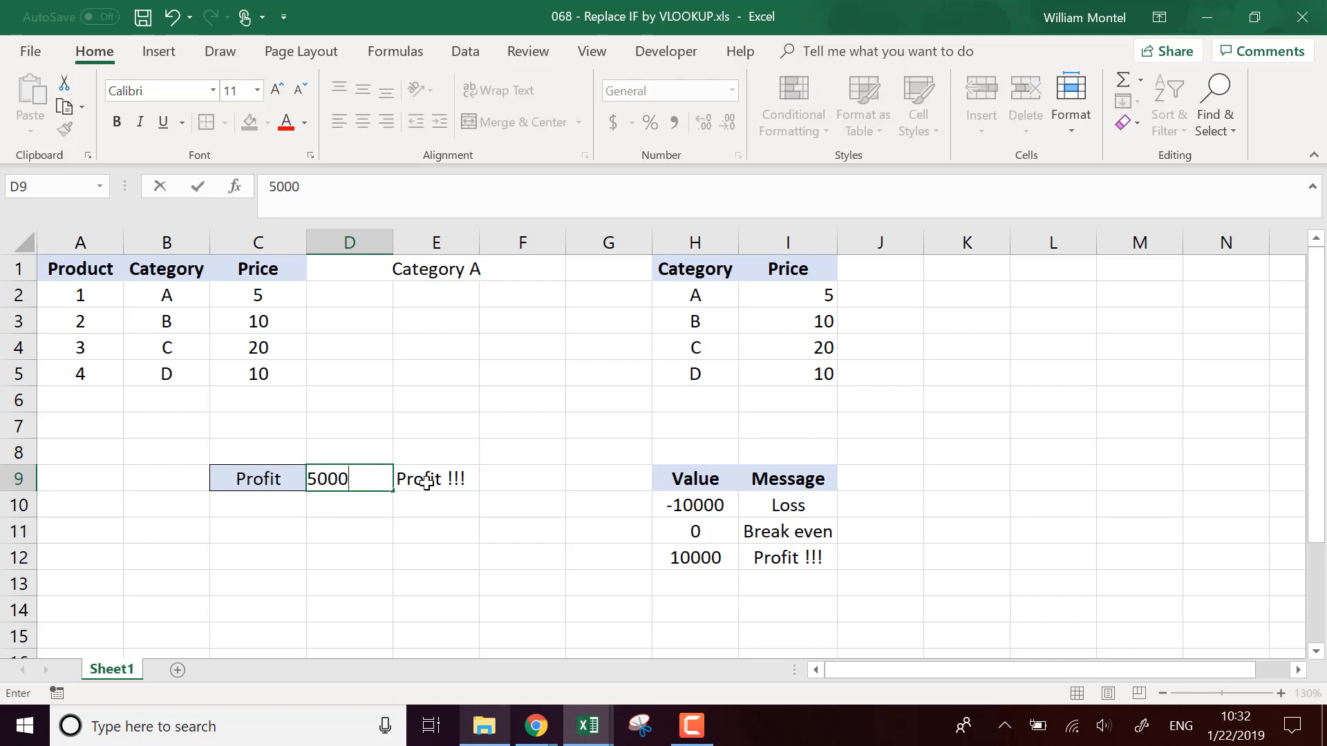
key(Return)
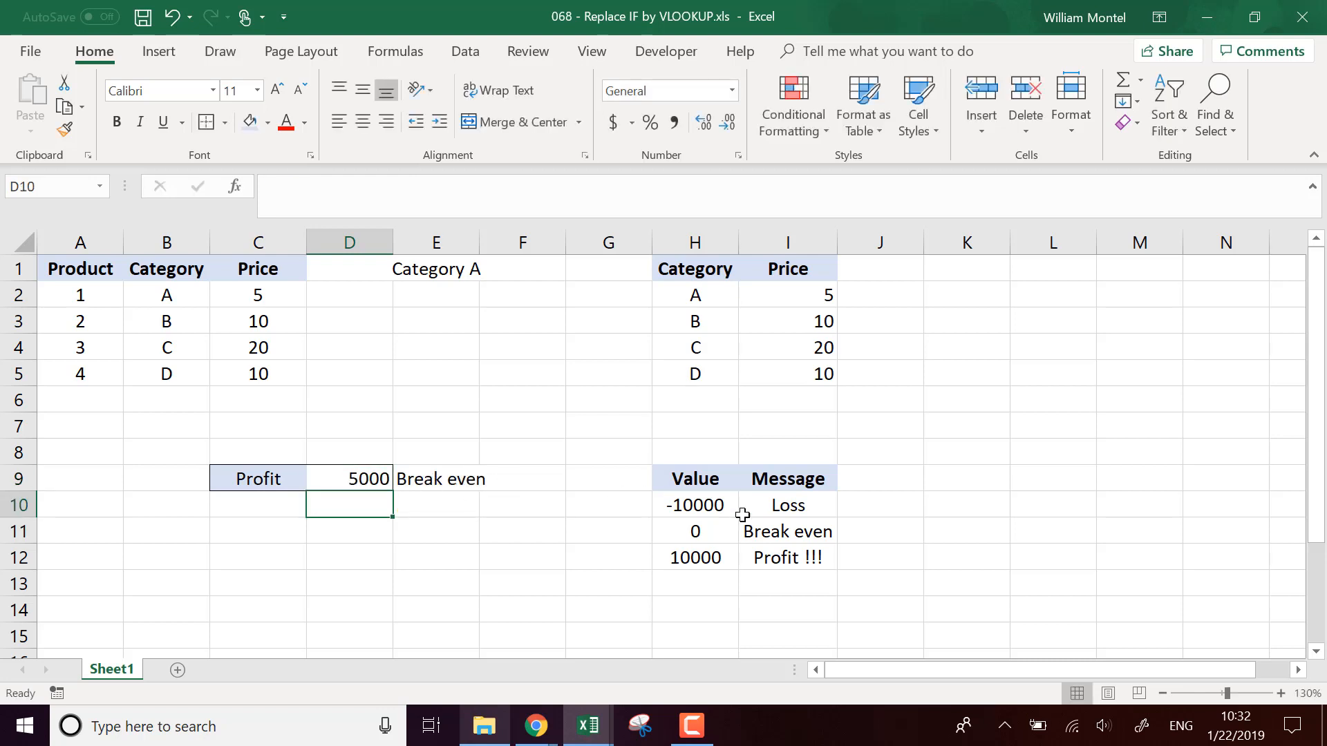
Step: Examine the thresholds in H10:H12 from the first row down to see which message applies to the profit
click(709, 477)
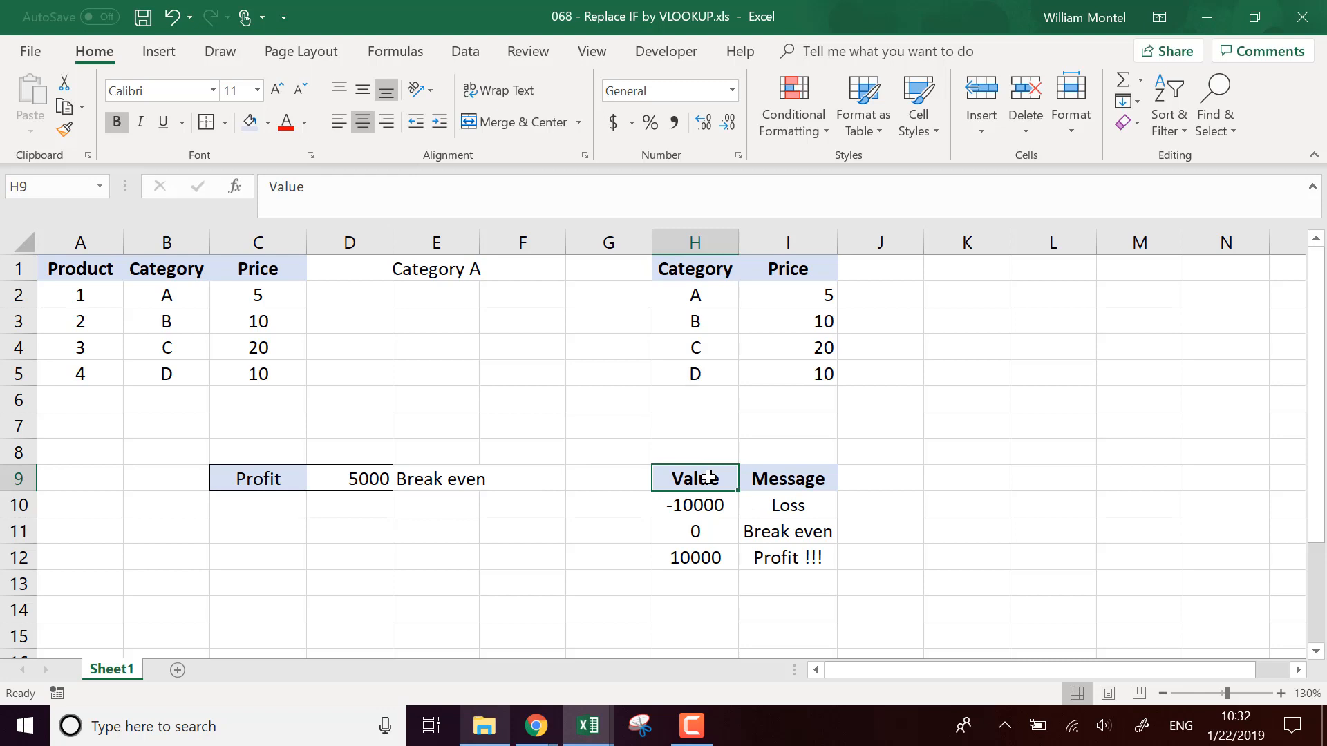
key(Down)
key(Down)
key(Down)
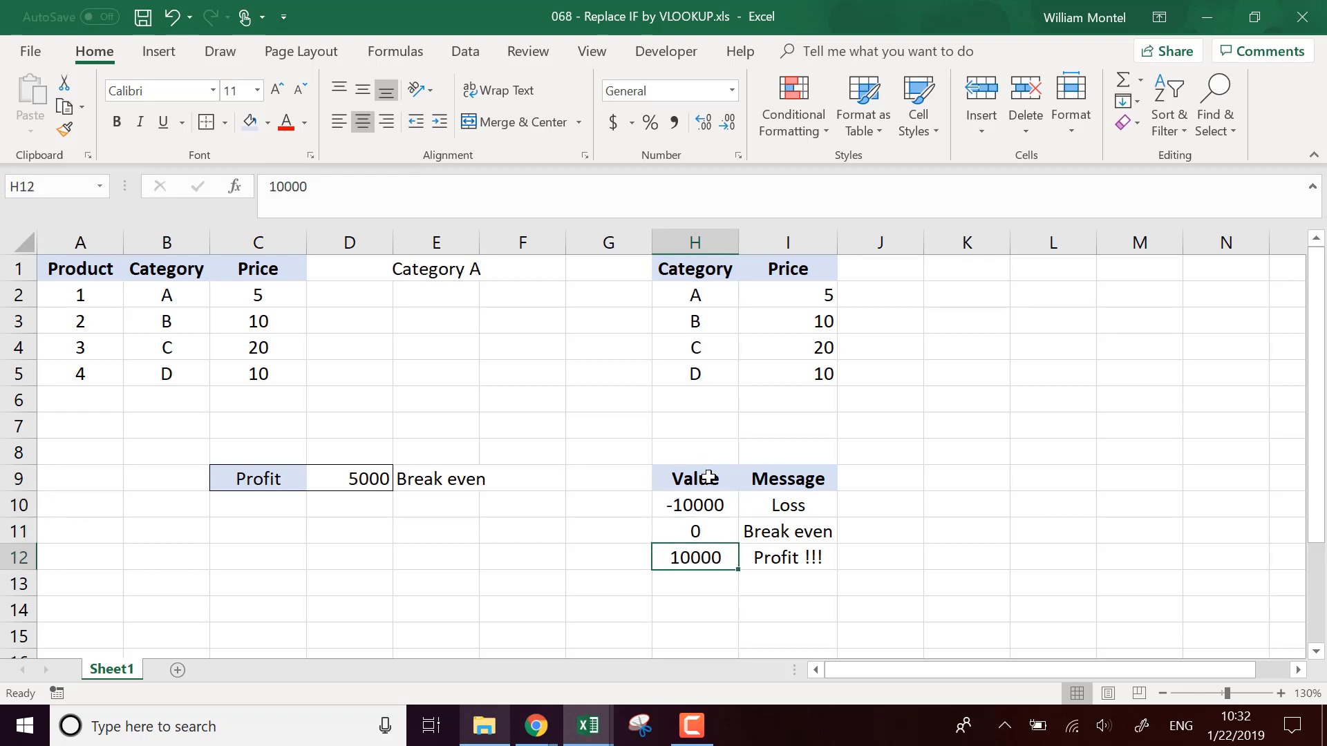
key(Up)
key(Down)
key(Right)
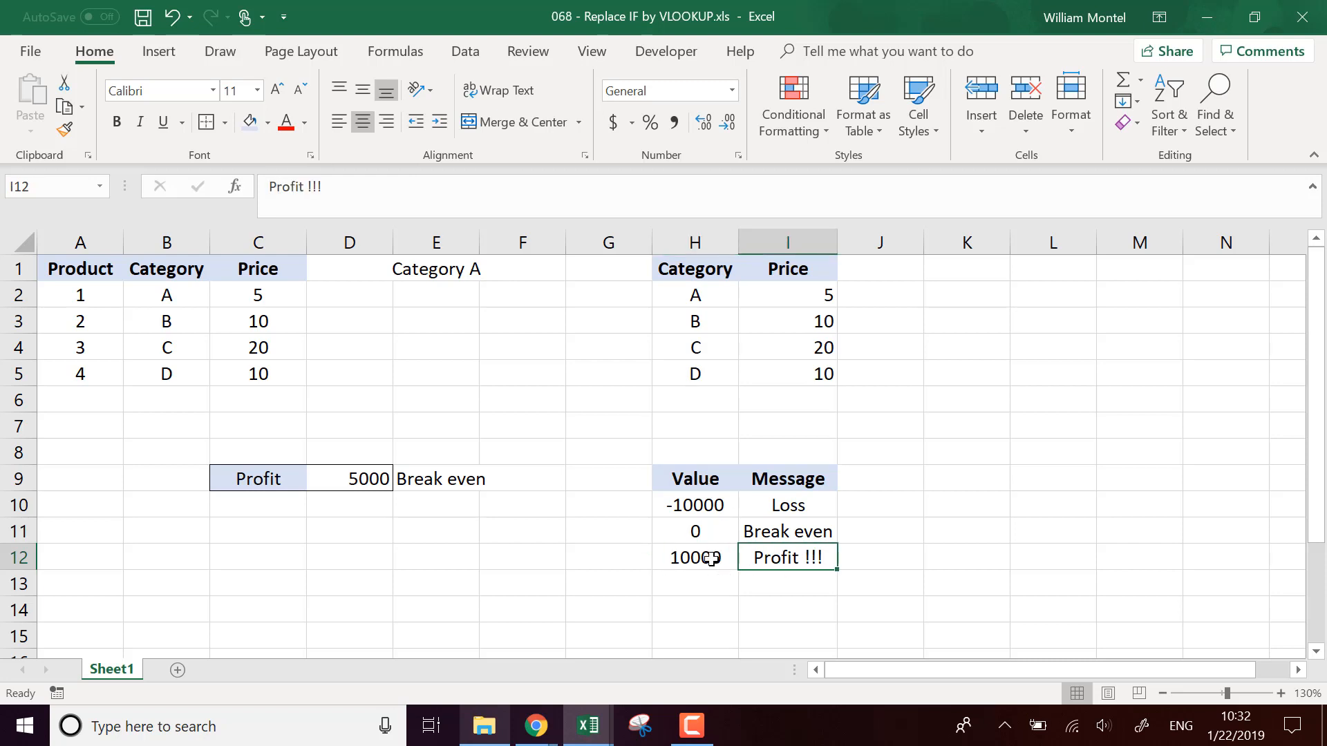
drag(712, 560, 711, 559)
click(733, 582)
Step: Set the threshold for the Profit !!! message in H12 to 0.001
click(717, 560)
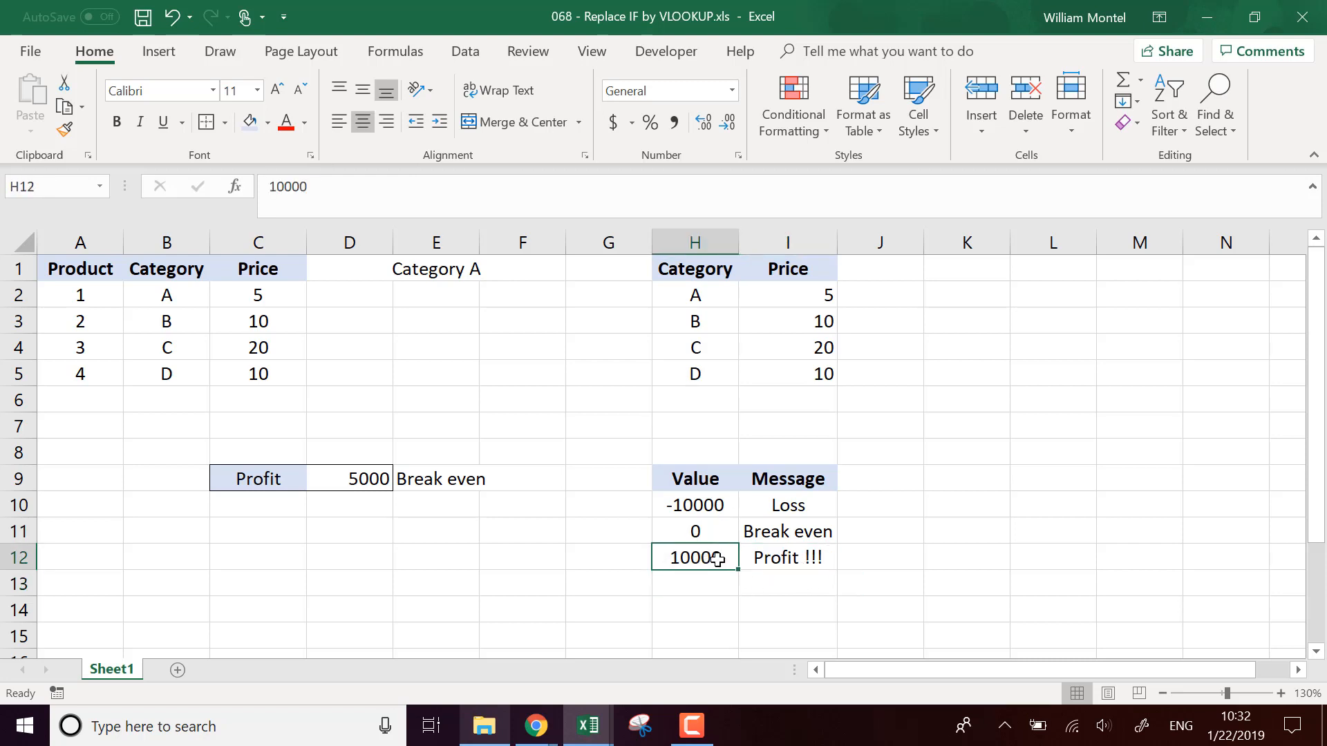
text(0.)
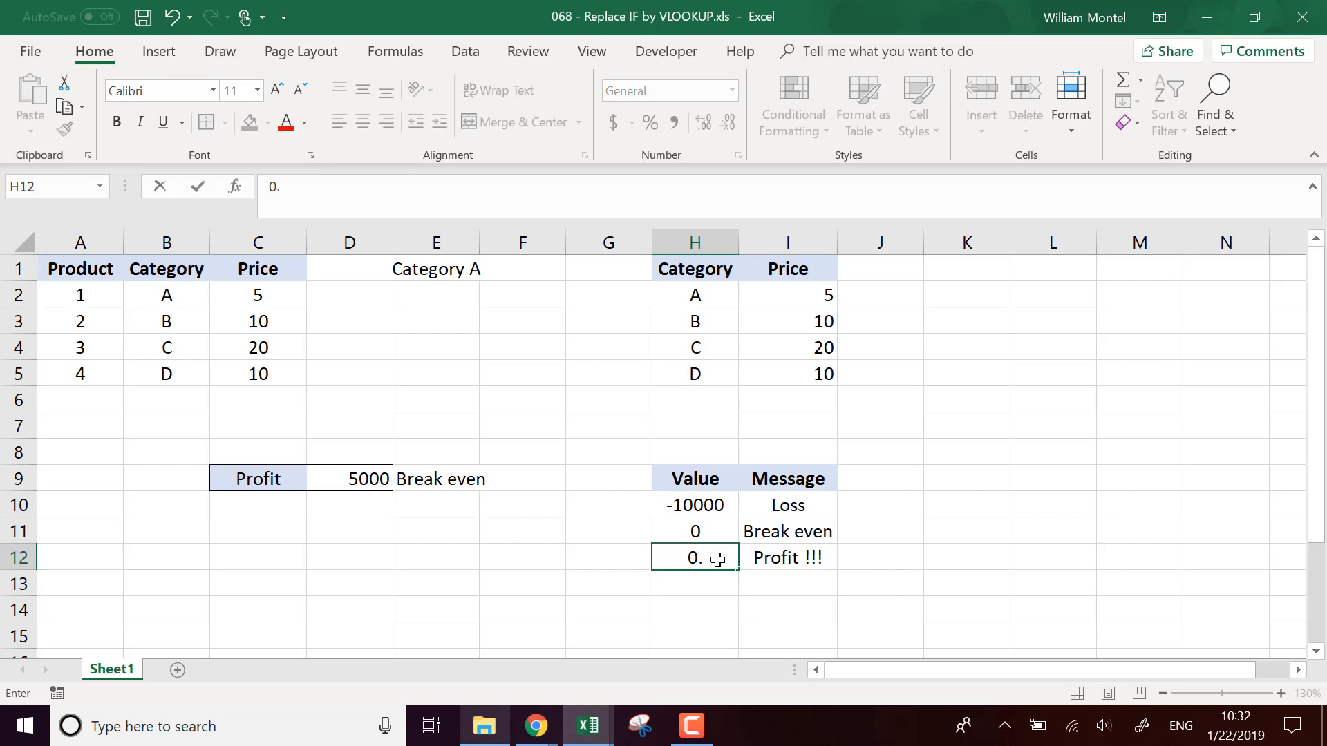
text(001)
key(Return)
Step: Set the profit in D9 to 1 to test the new Profit !!! threshold
click(353, 484)
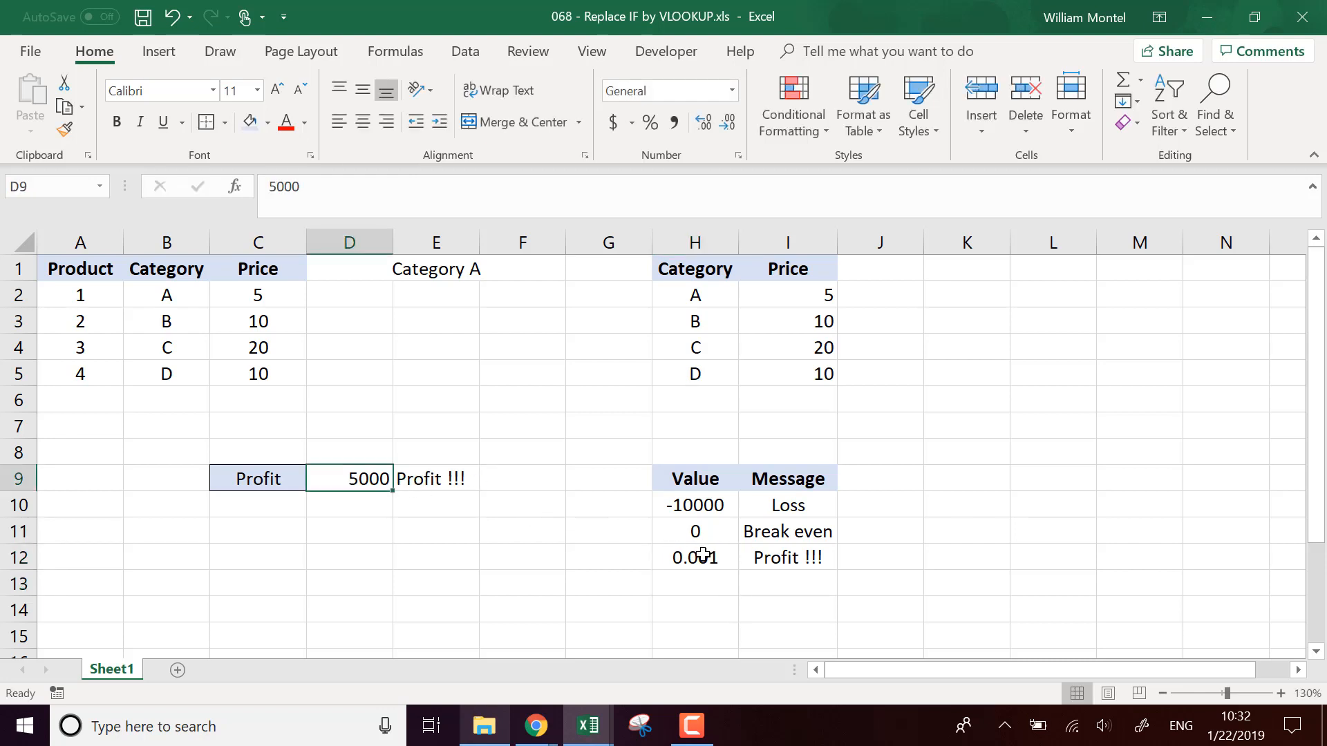
click(716, 542)
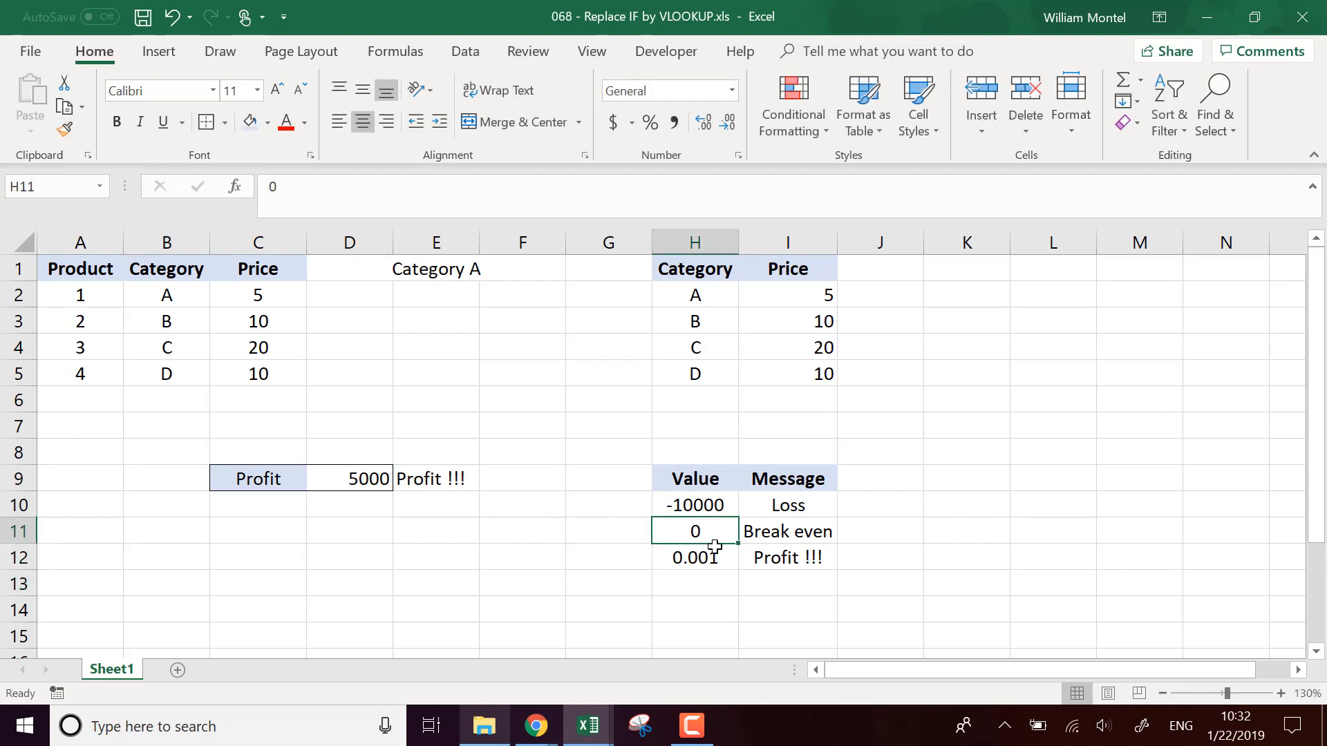
click(705, 557)
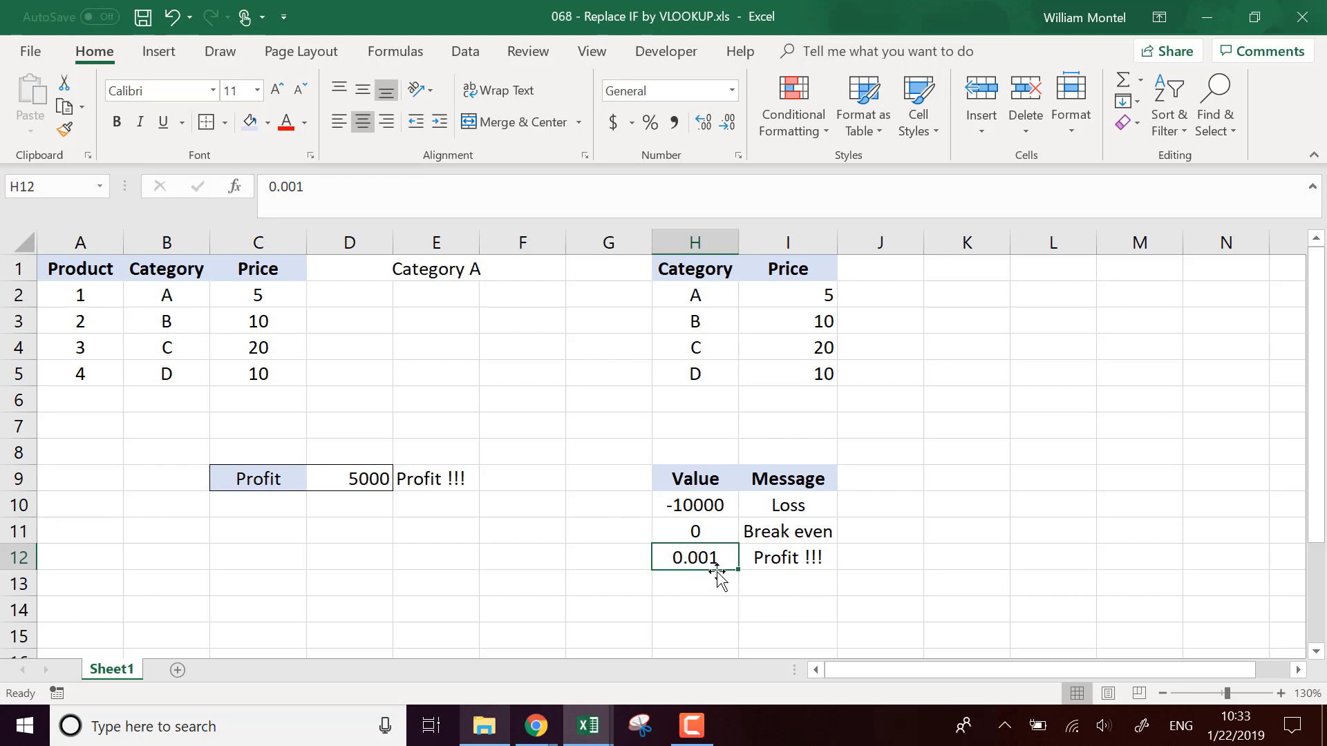
click(844, 567)
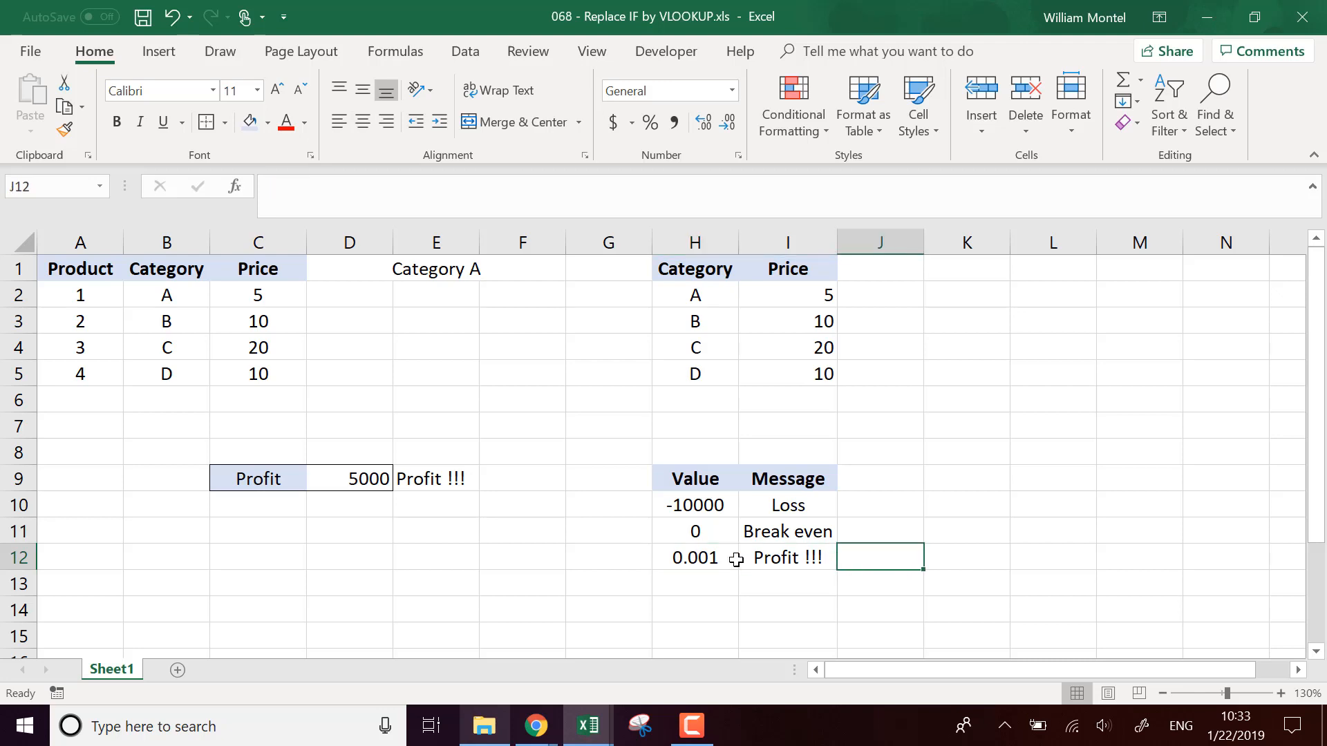
click(717, 535)
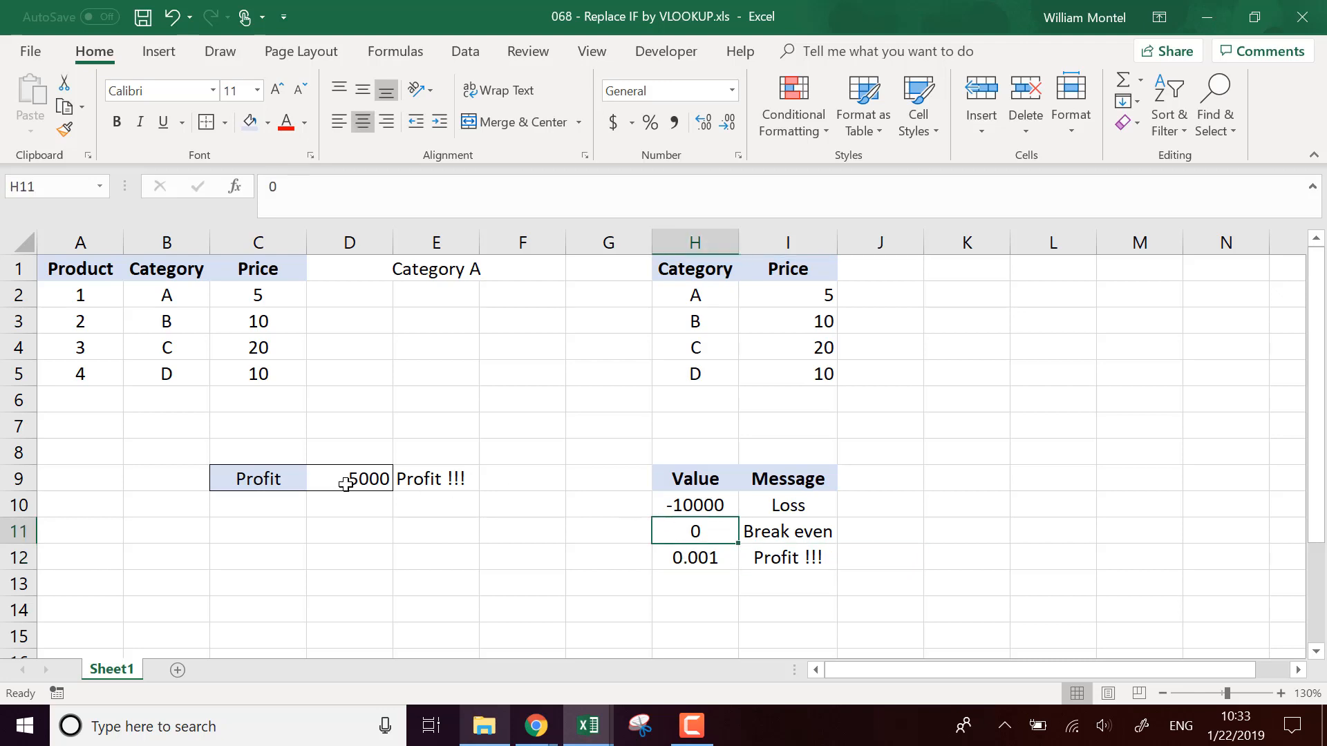
click(367, 479)
text(1)
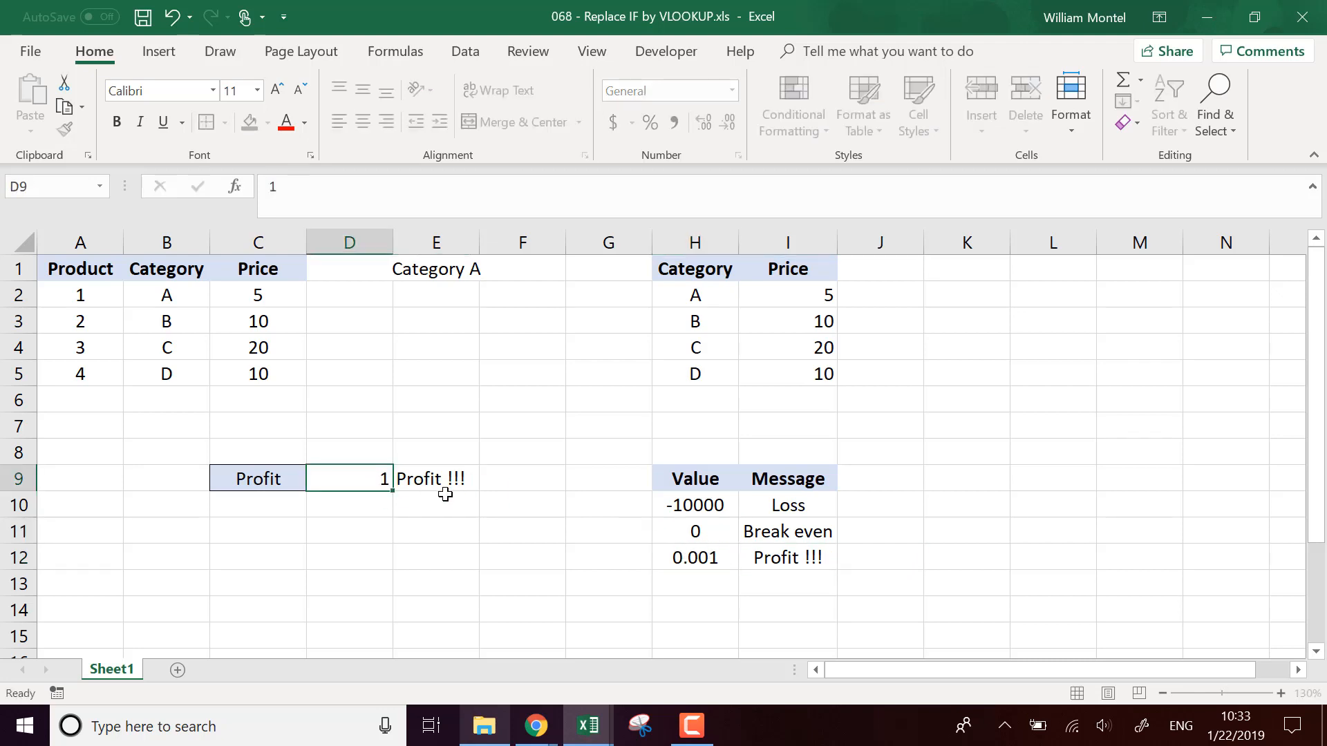
key(Return)
Step: Set the profit in D9 to -5 to test the message formula with a negative amount
click(708, 535)
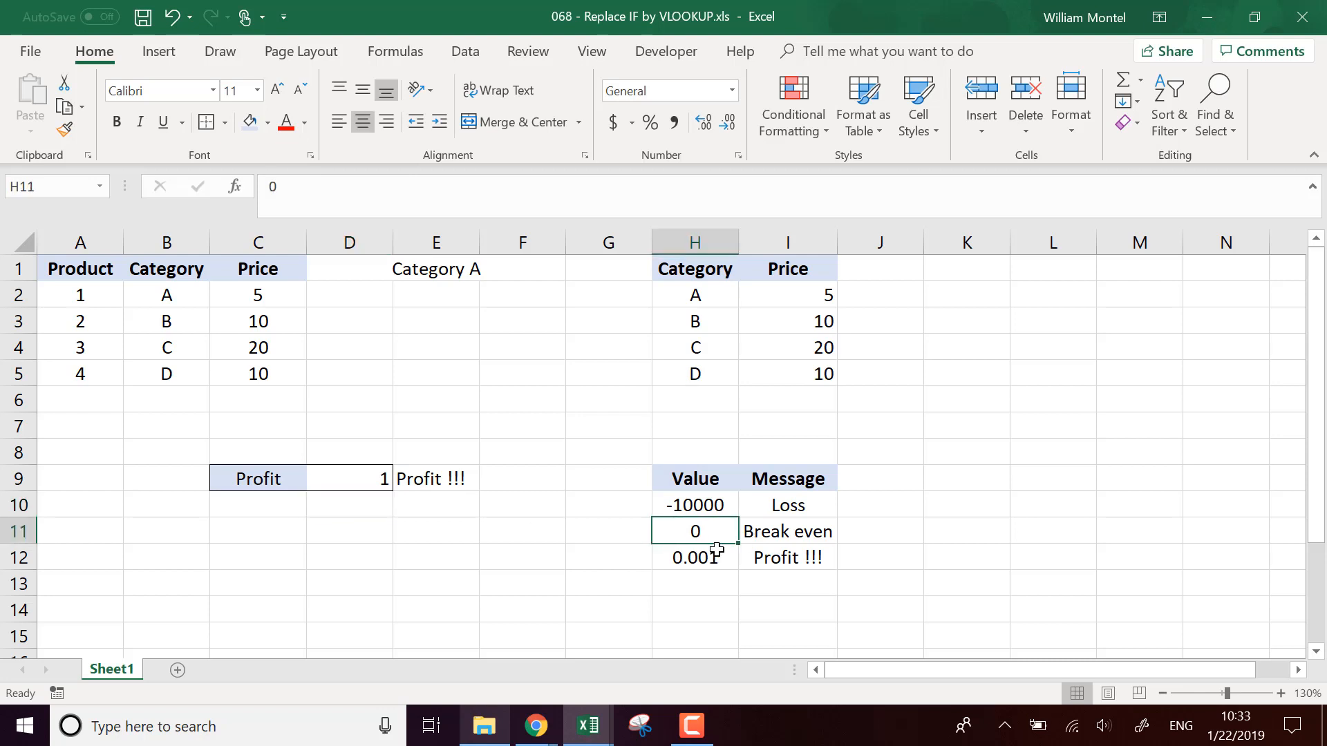
drag(694, 558, 757, 557)
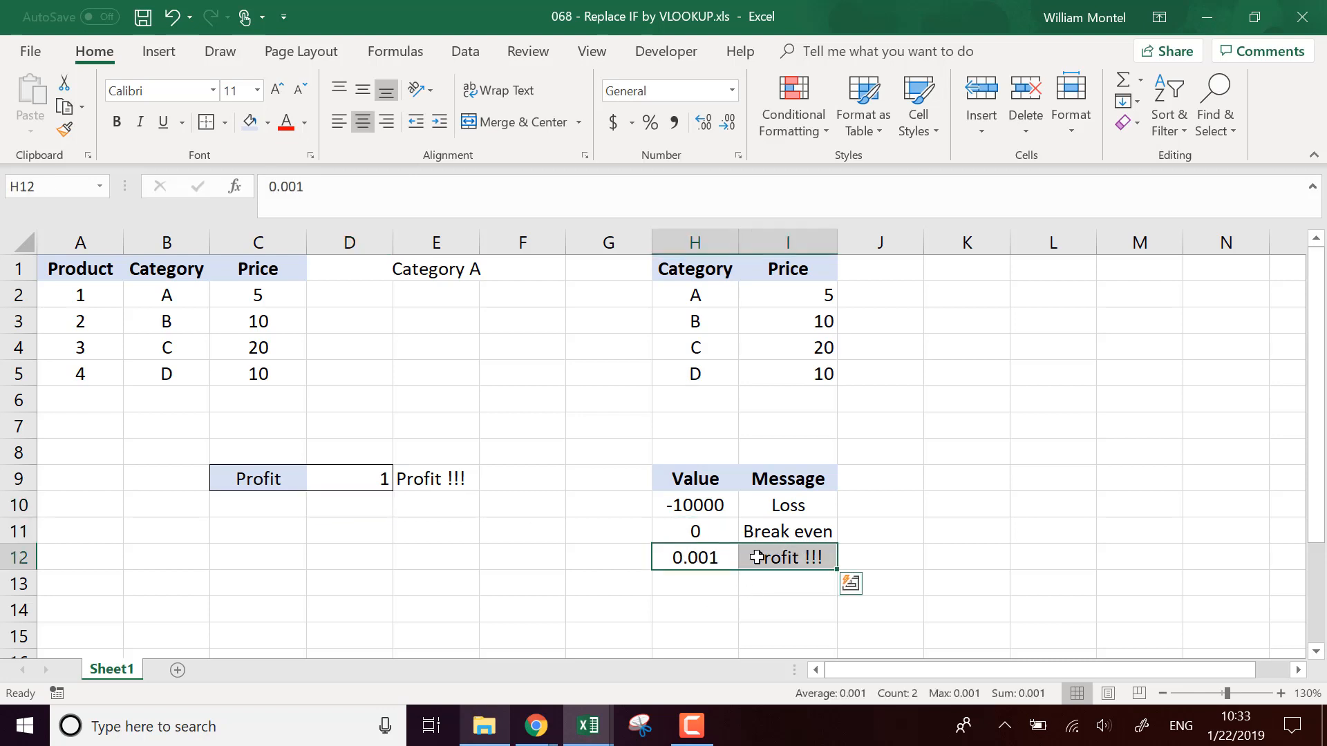
click(712, 534)
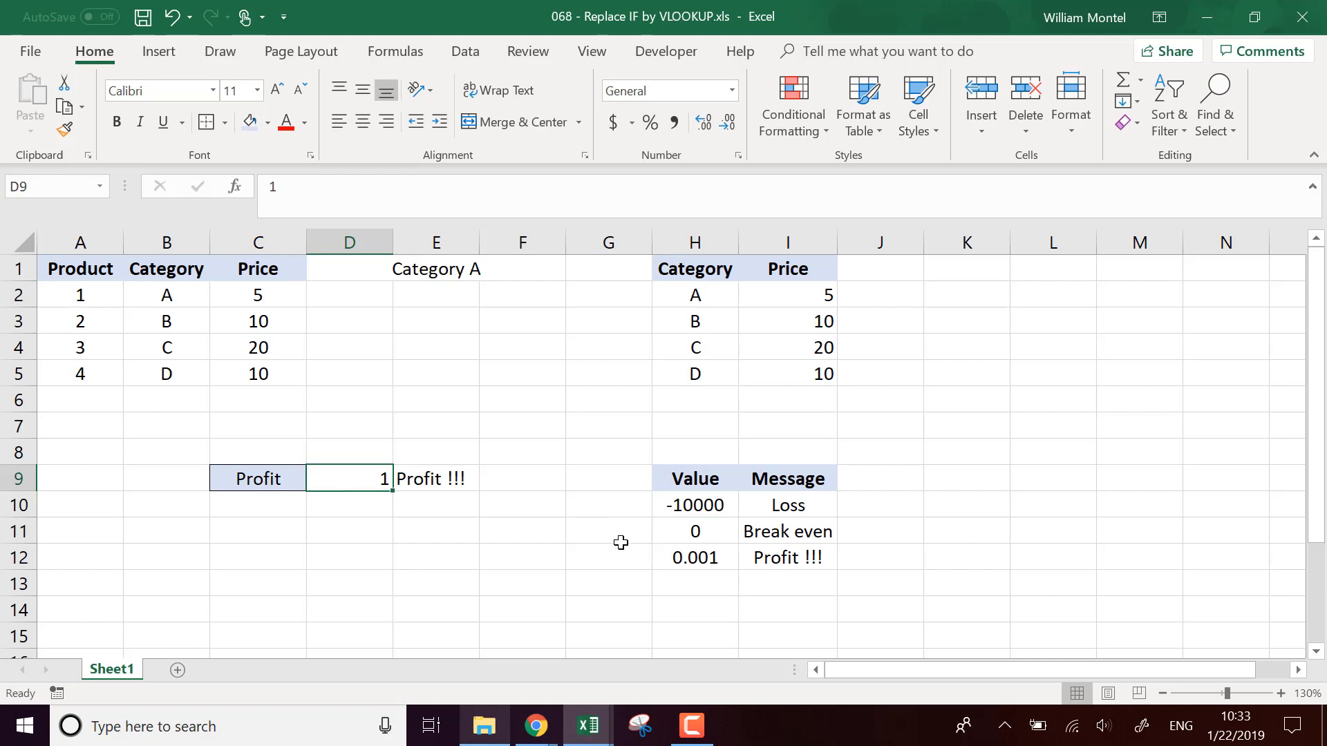
text(-)
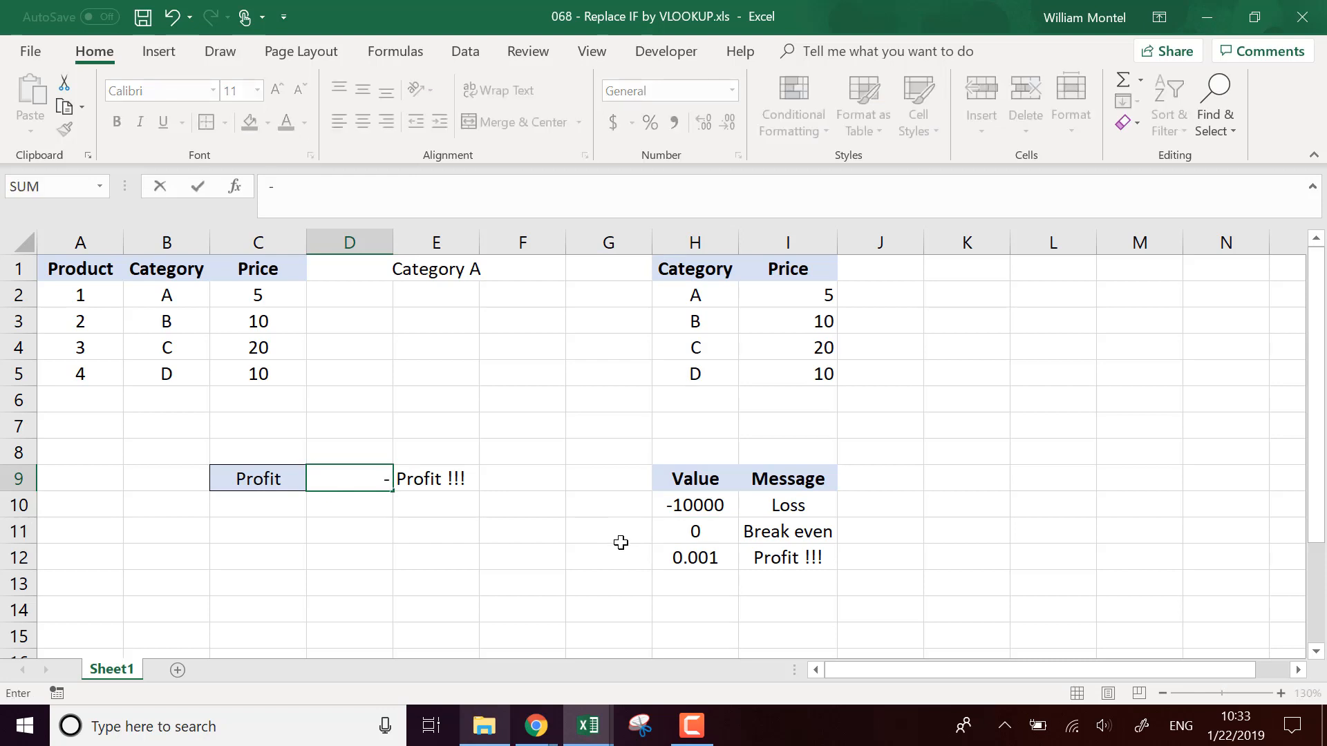
text(5)
key(Return)
Step: Set the profit in D9 to -20000 to test an amount below the lowest threshold in the Value/Message table
click(694, 531)
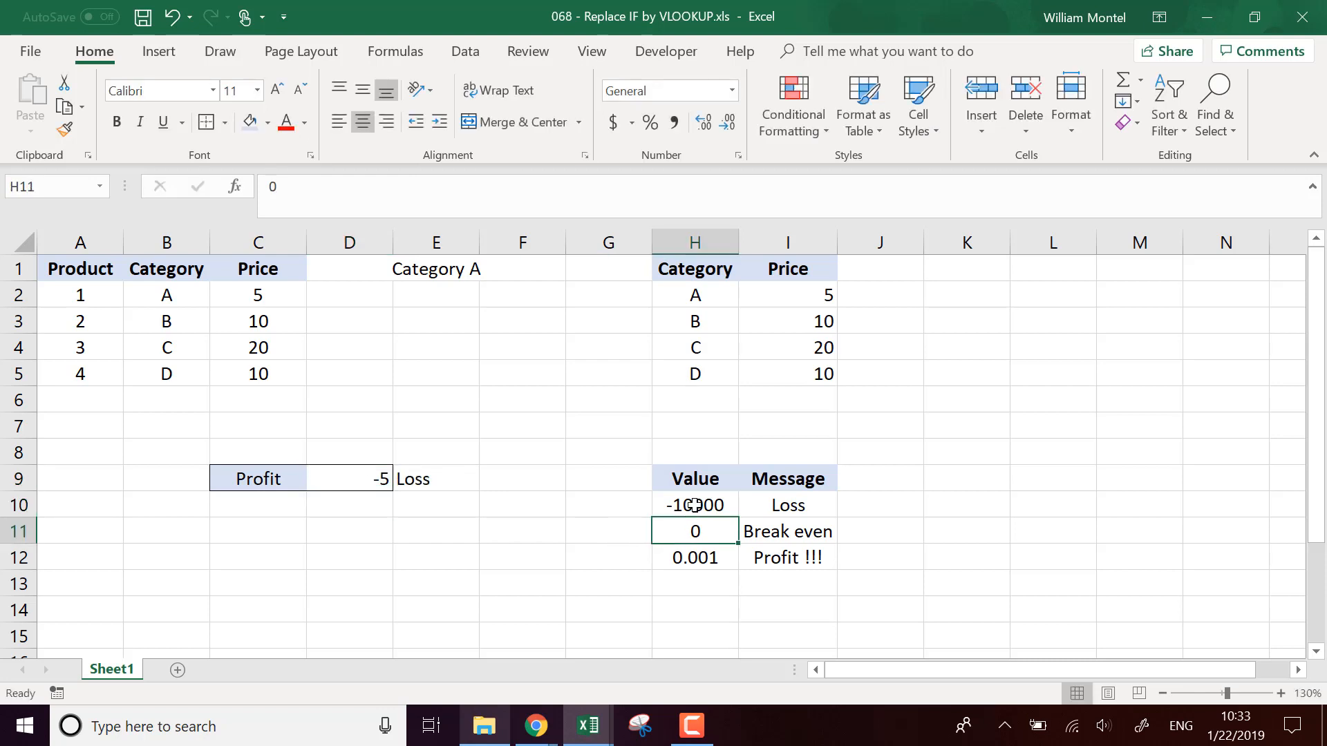
click(712, 476)
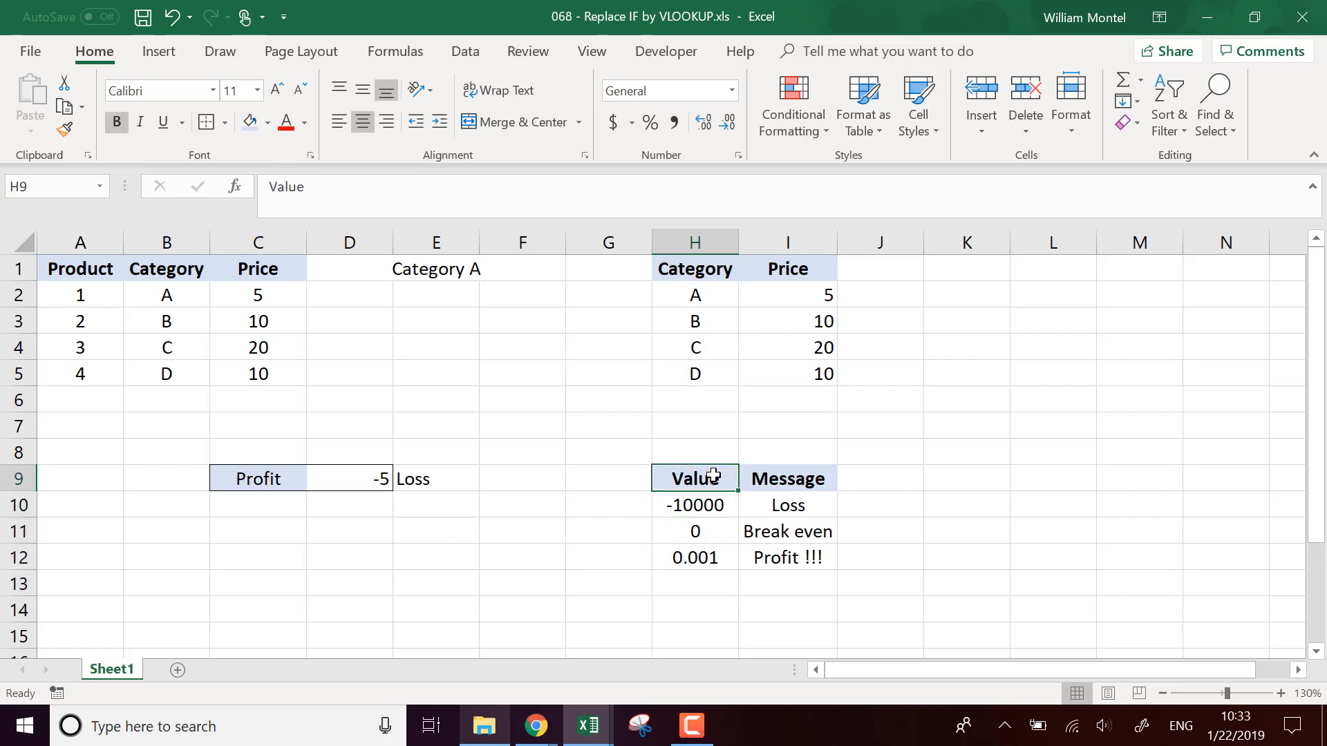
key(Down)
key(Down)
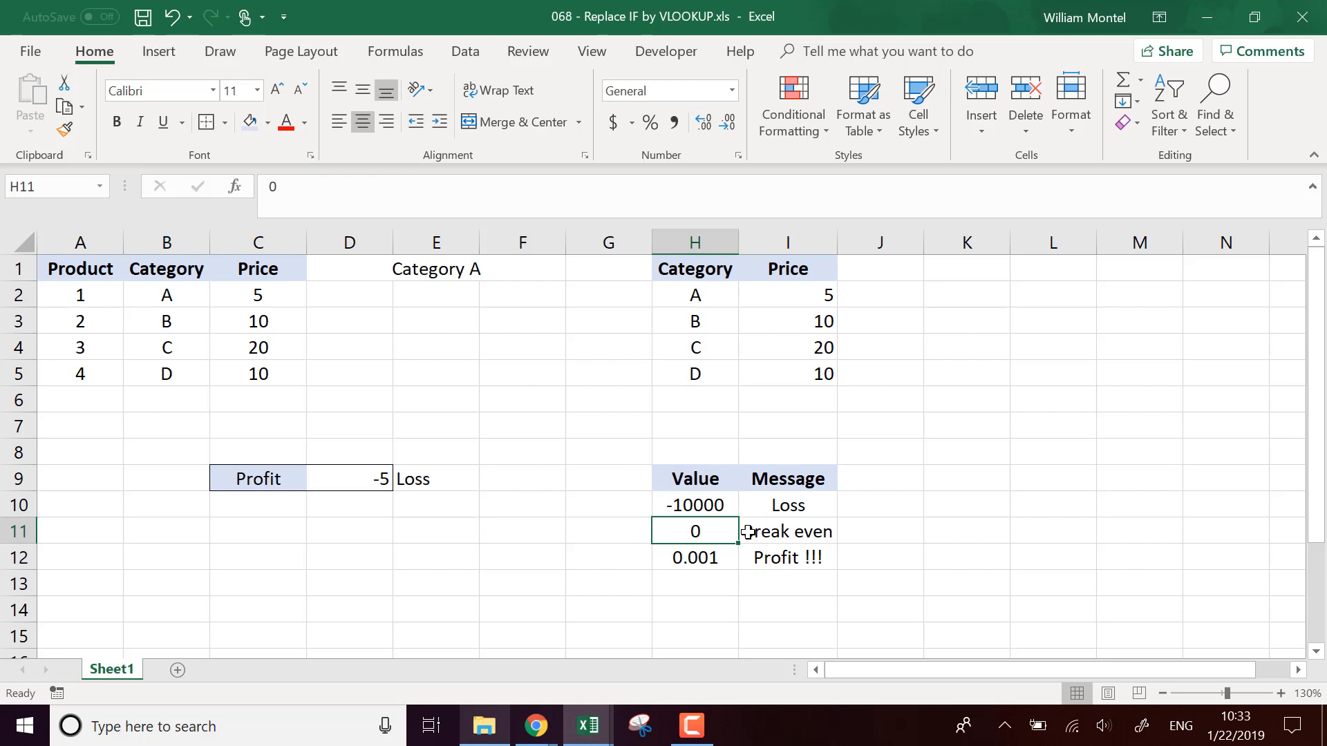
click(359, 480)
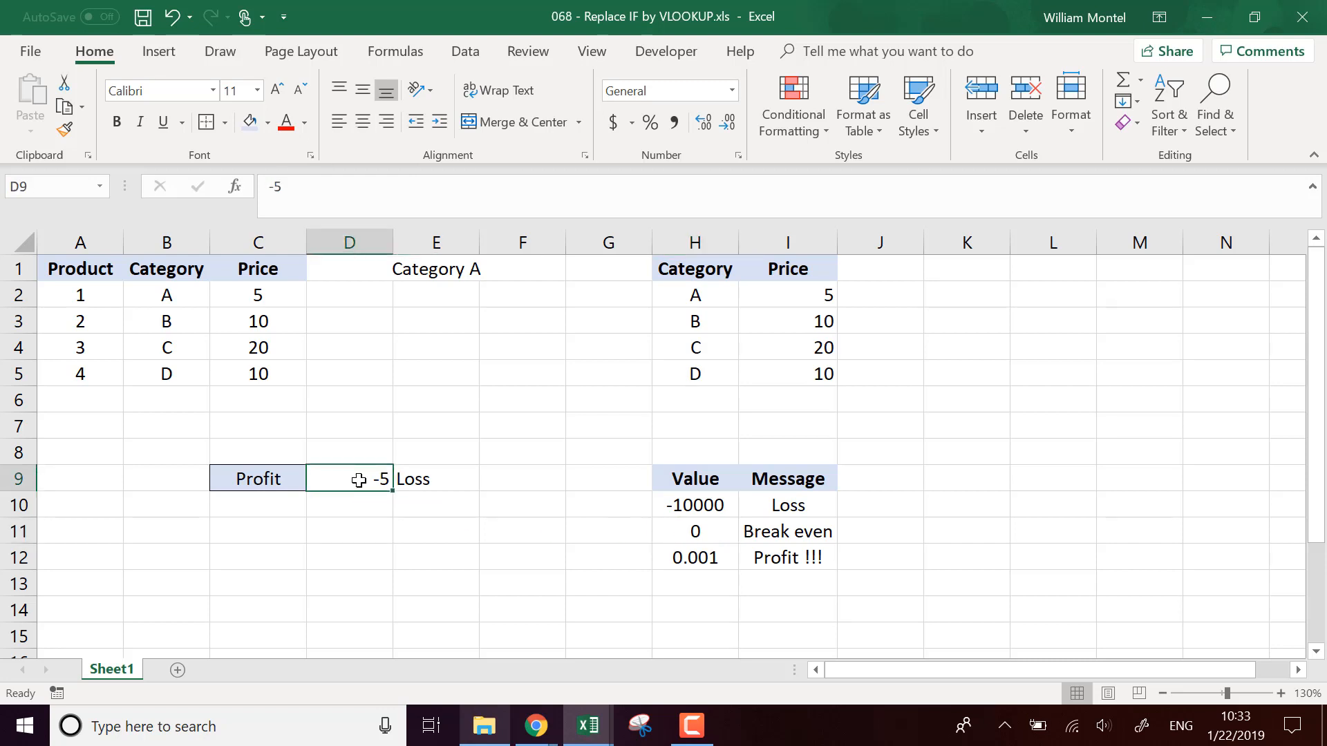
drag(709, 505, 788, 506)
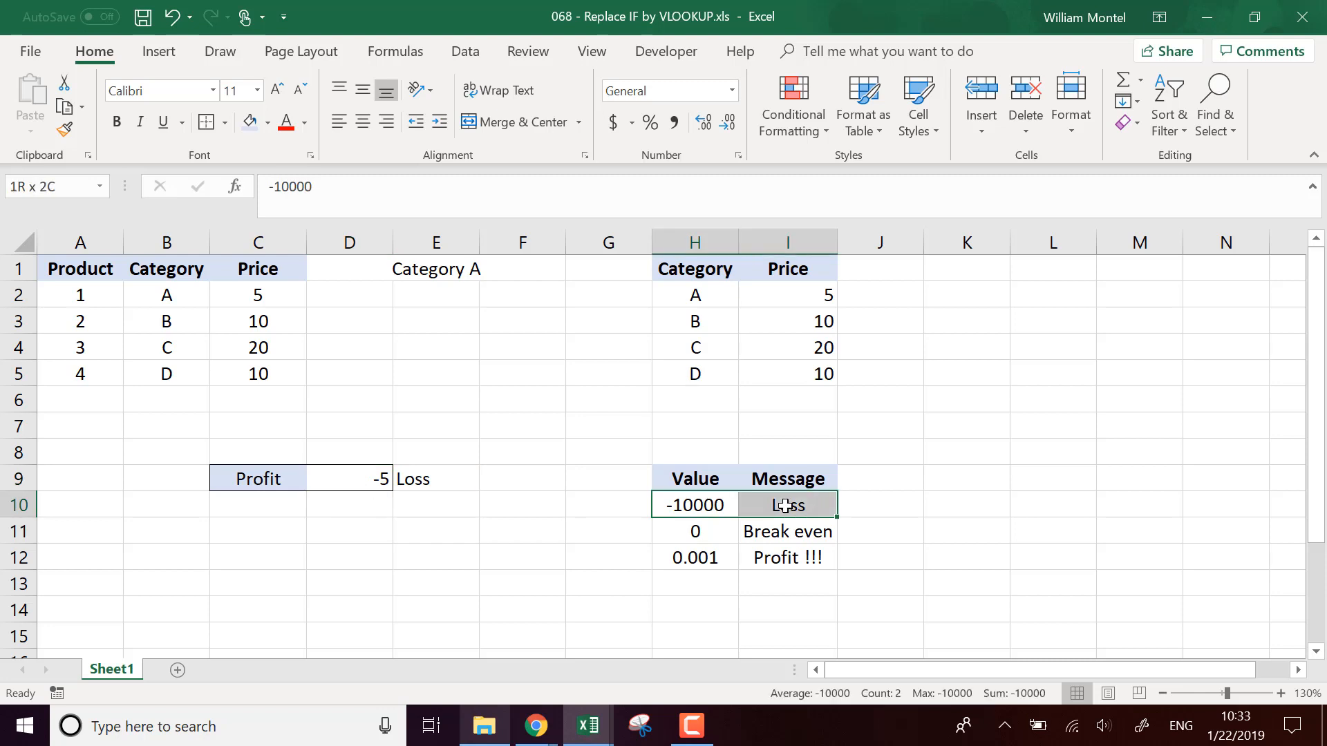
click(710, 505)
click(355, 475)
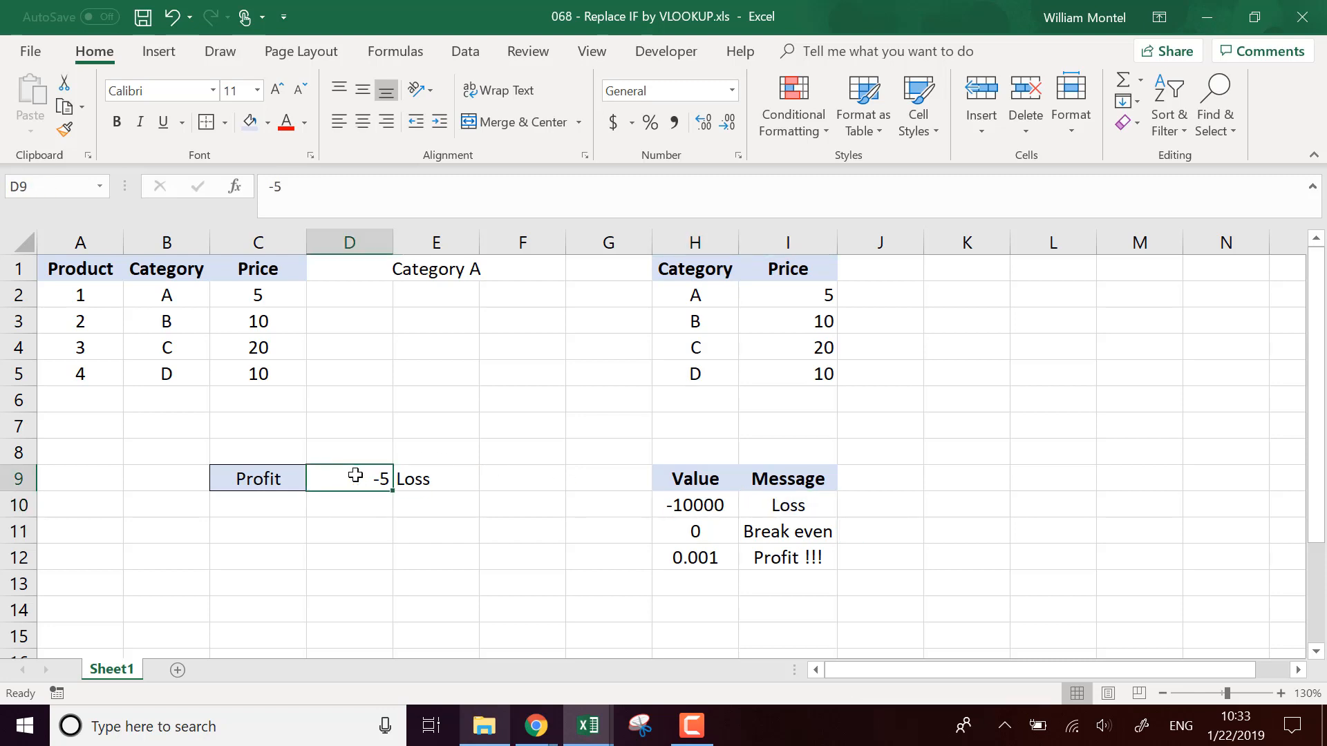
text(-2000)
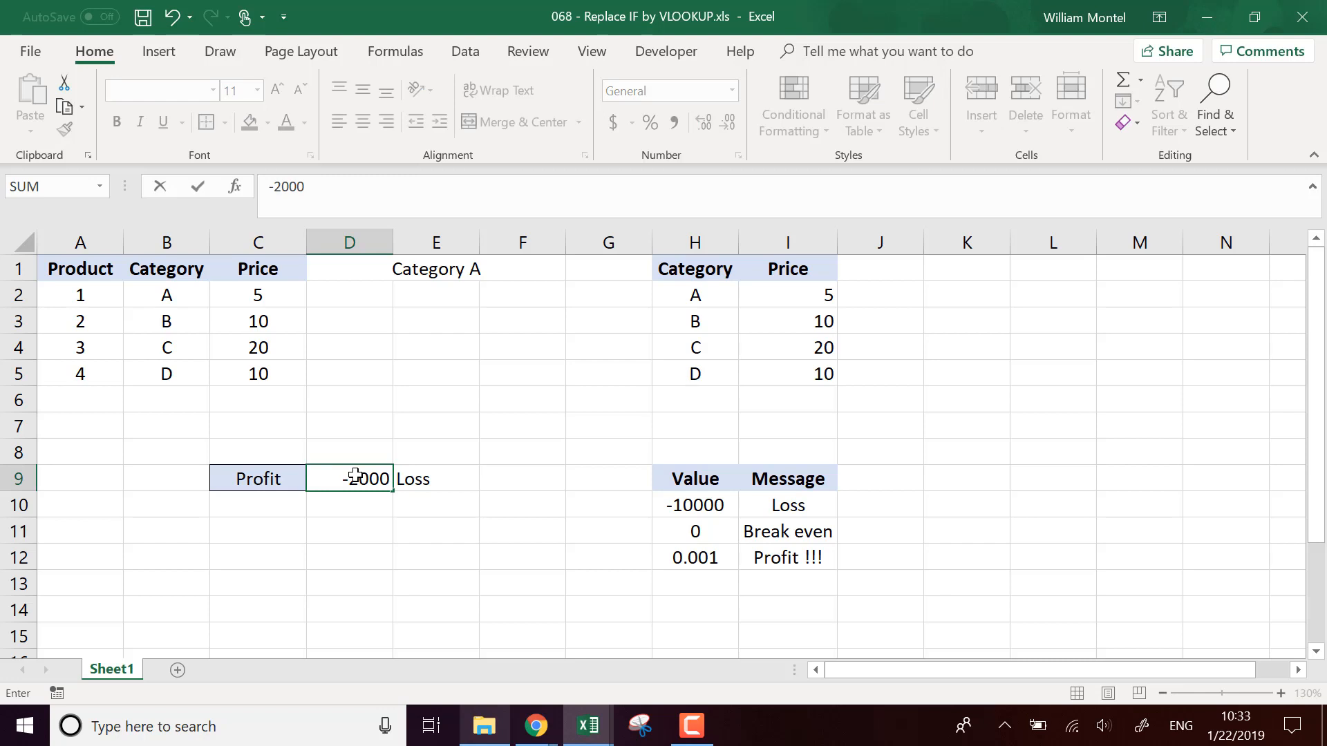
key(Return)
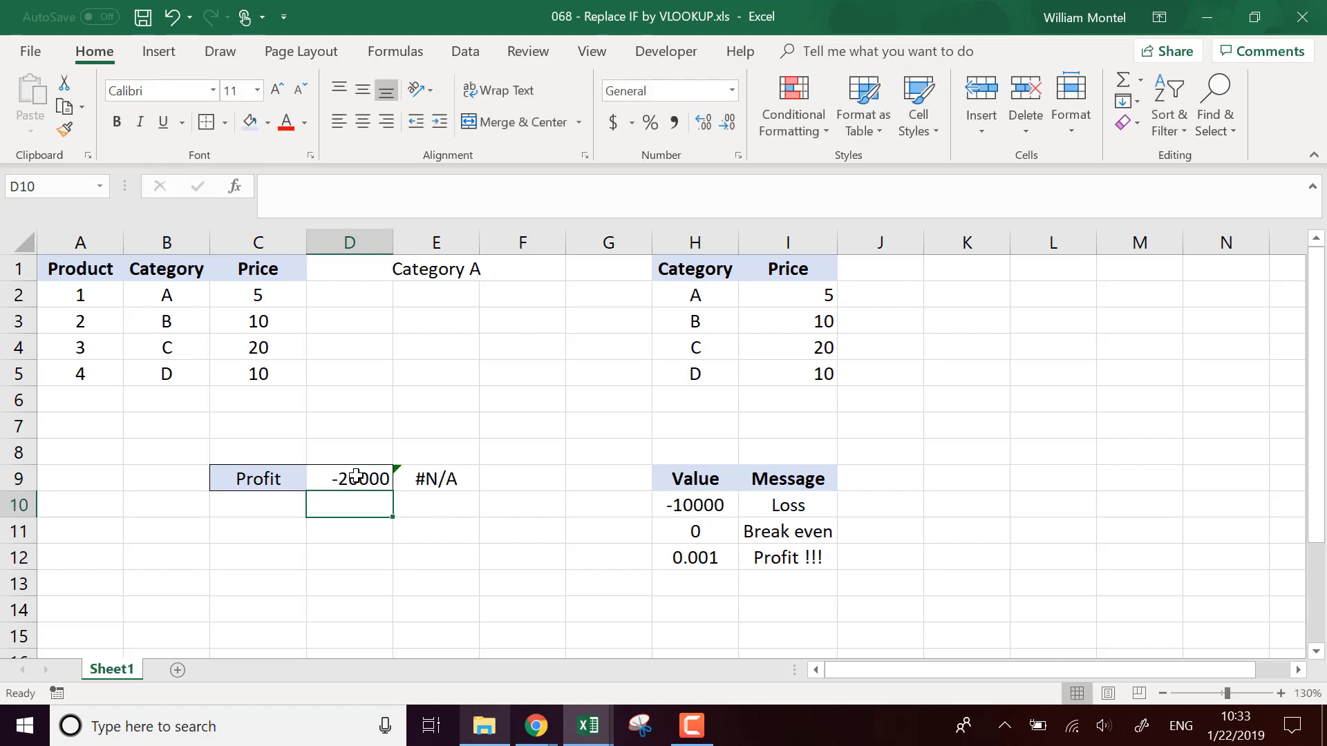
click(437, 479)
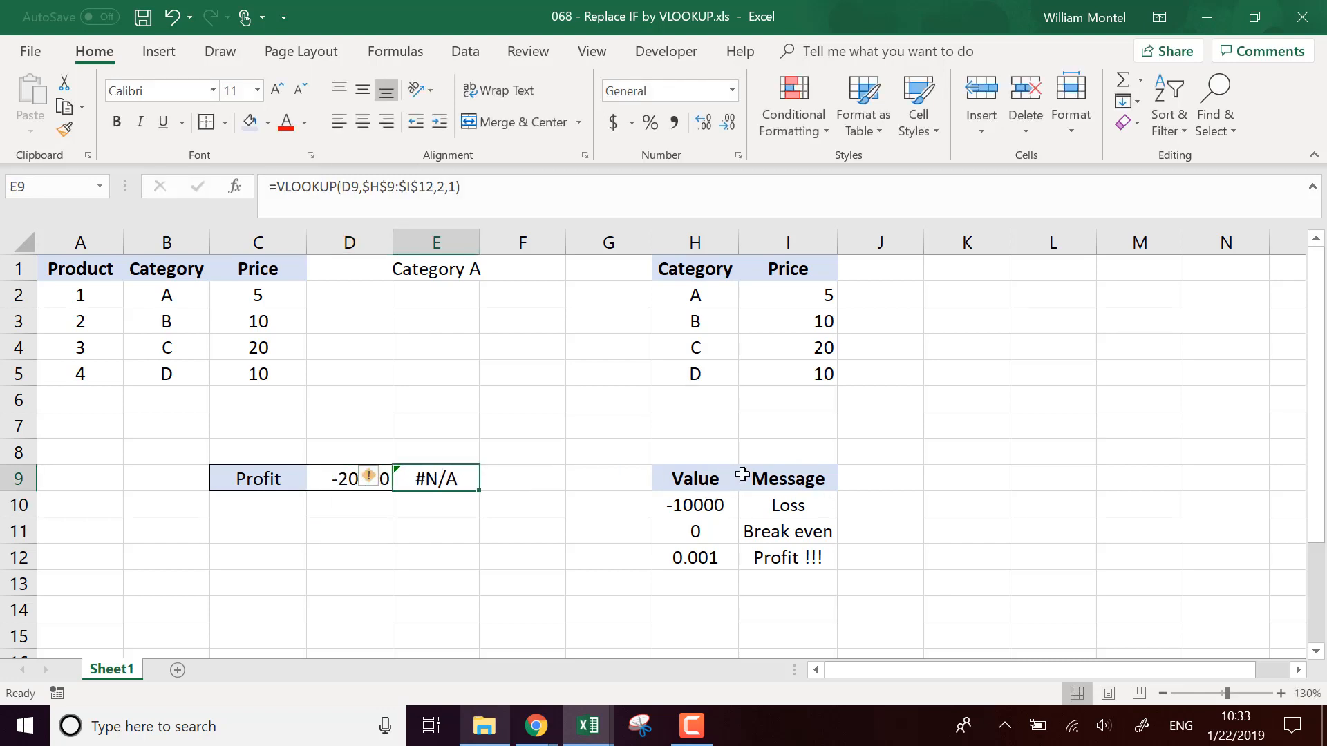
drag(712, 484, 796, 482)
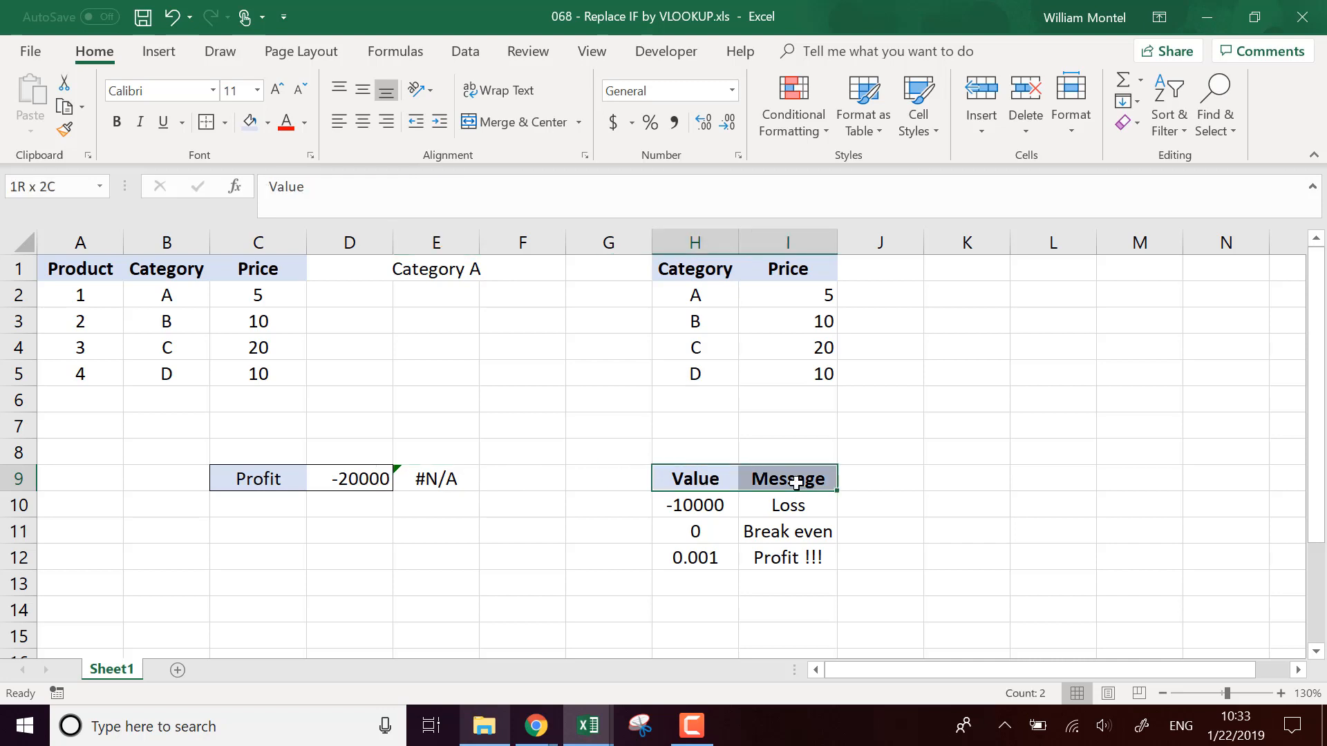
click(368, 485)
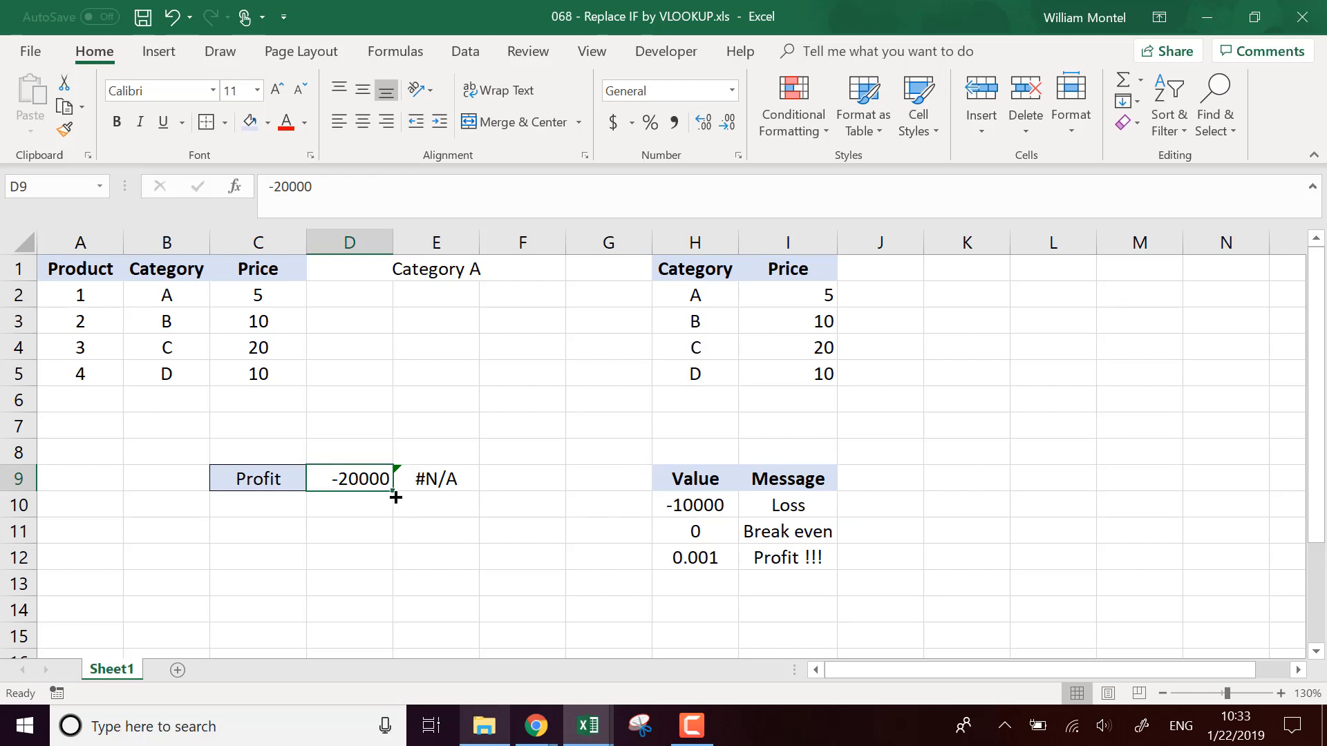
click(723, 500)
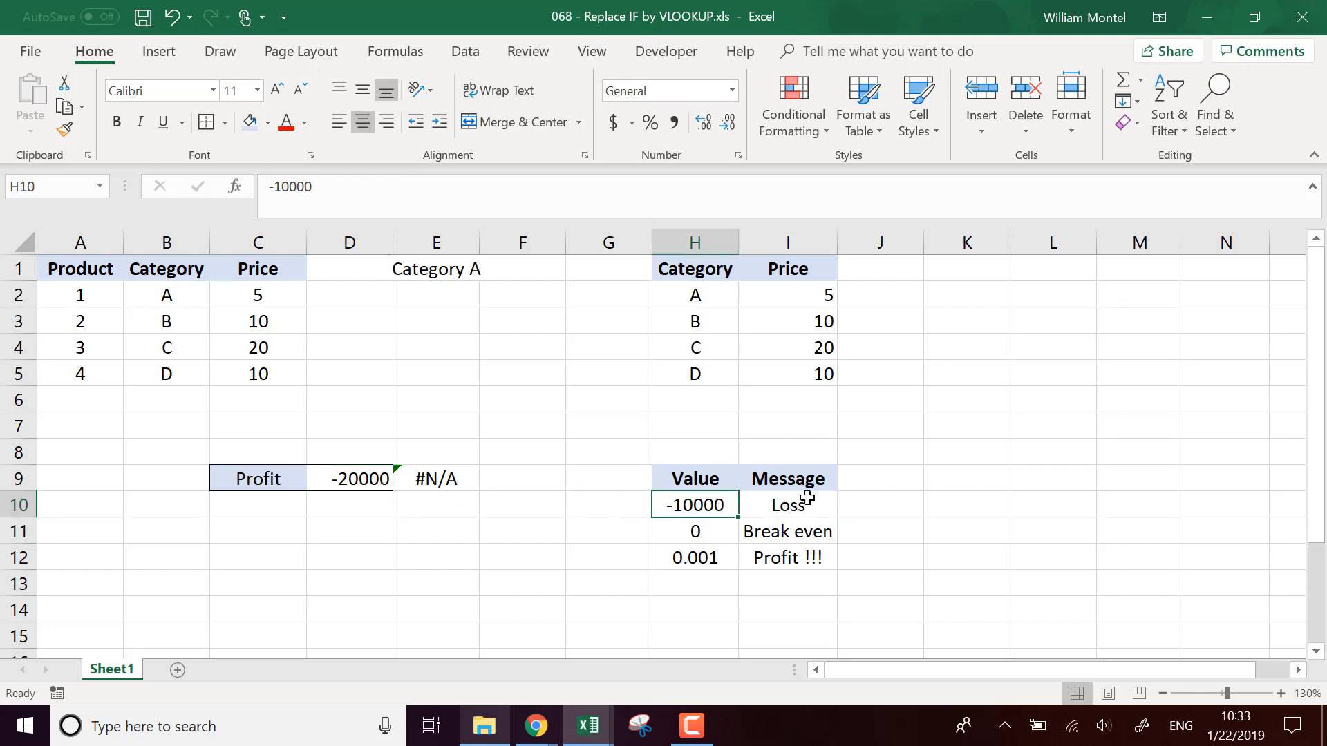
drag(807, 498, 702, 502)
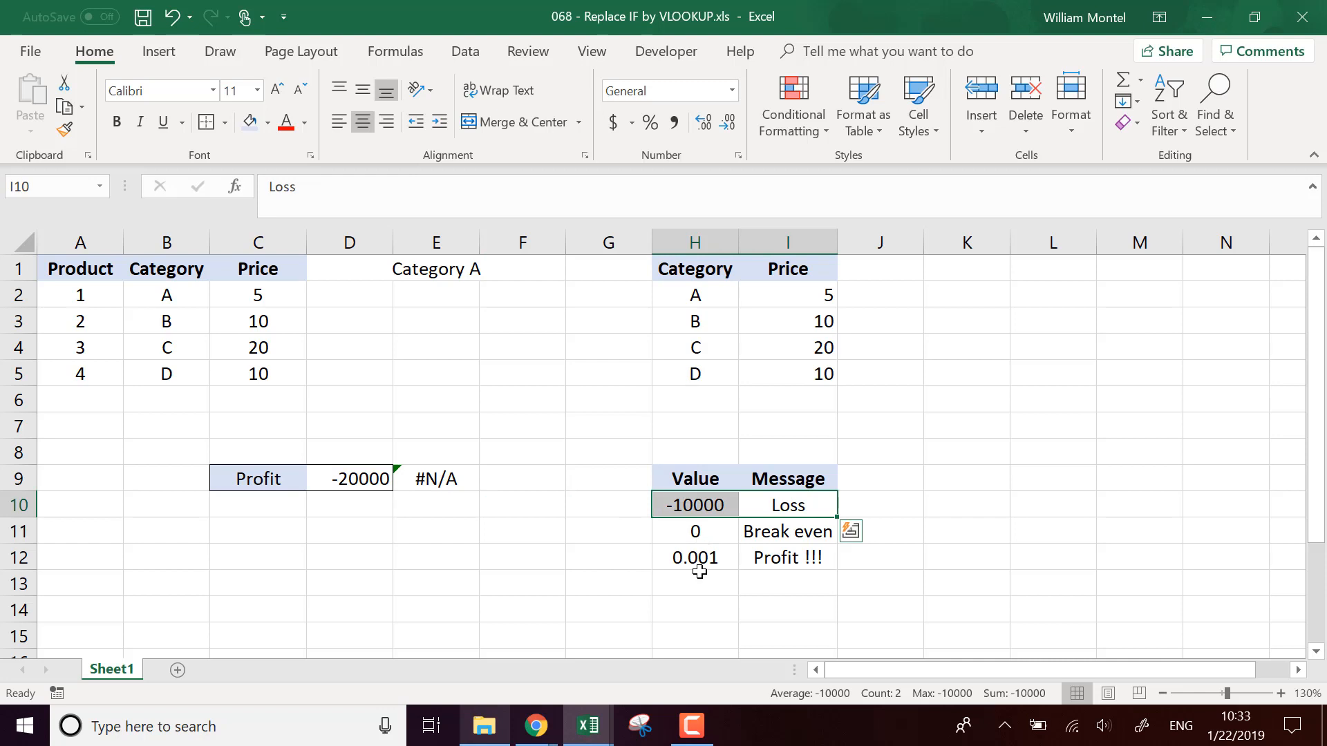
click(684, 529)
click(708, 504)
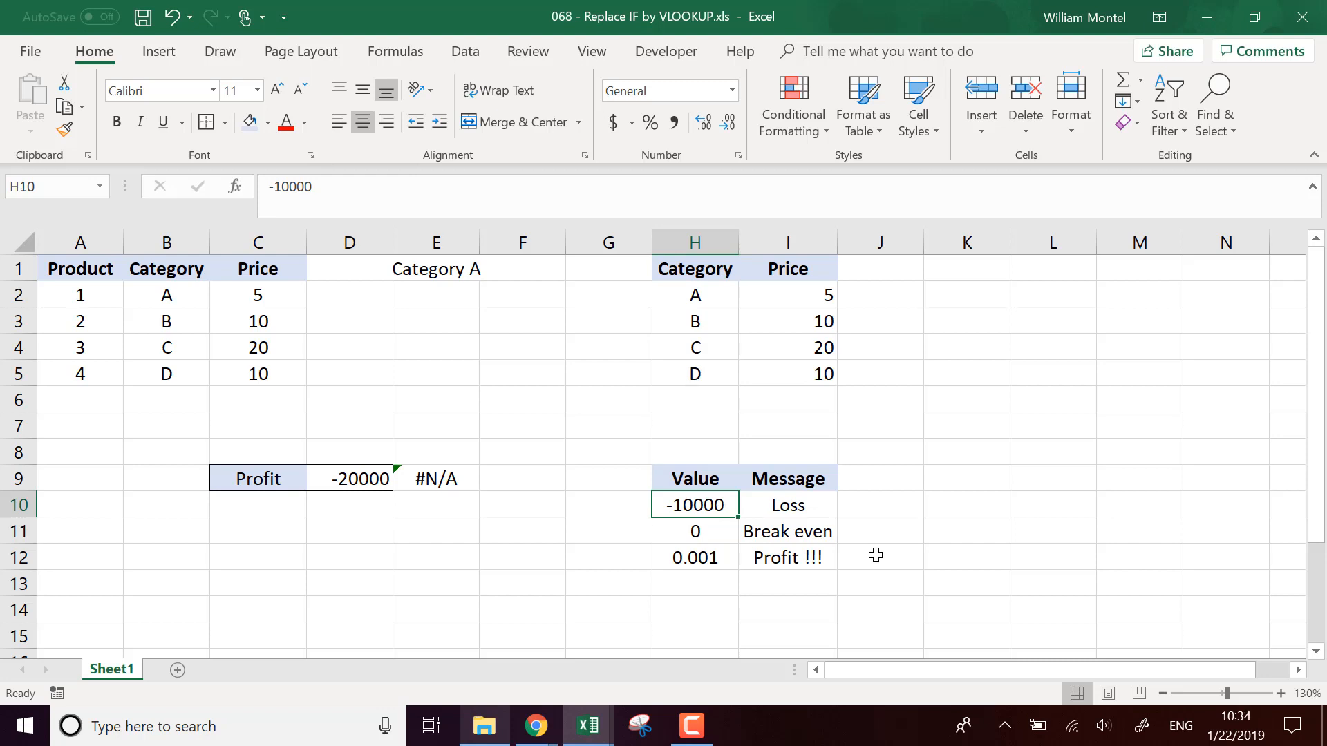
text(-999999)
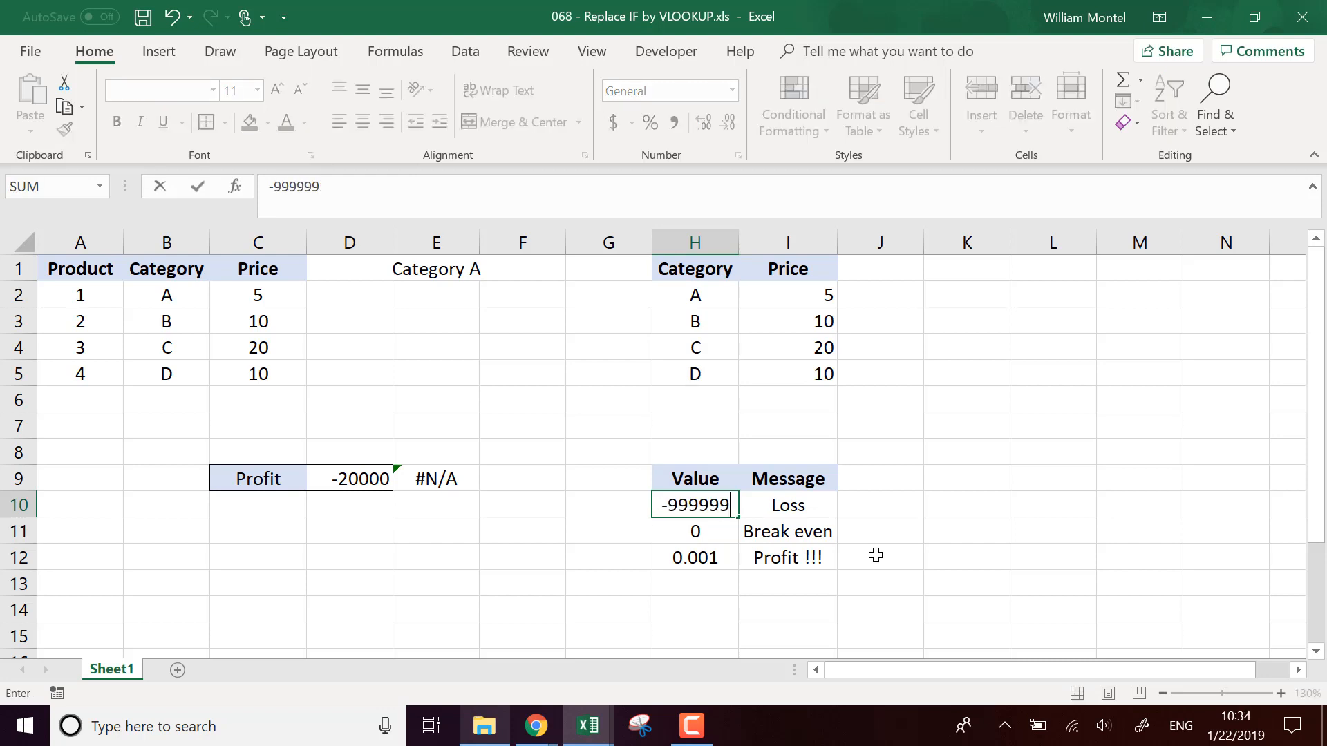
text(99999999999999)
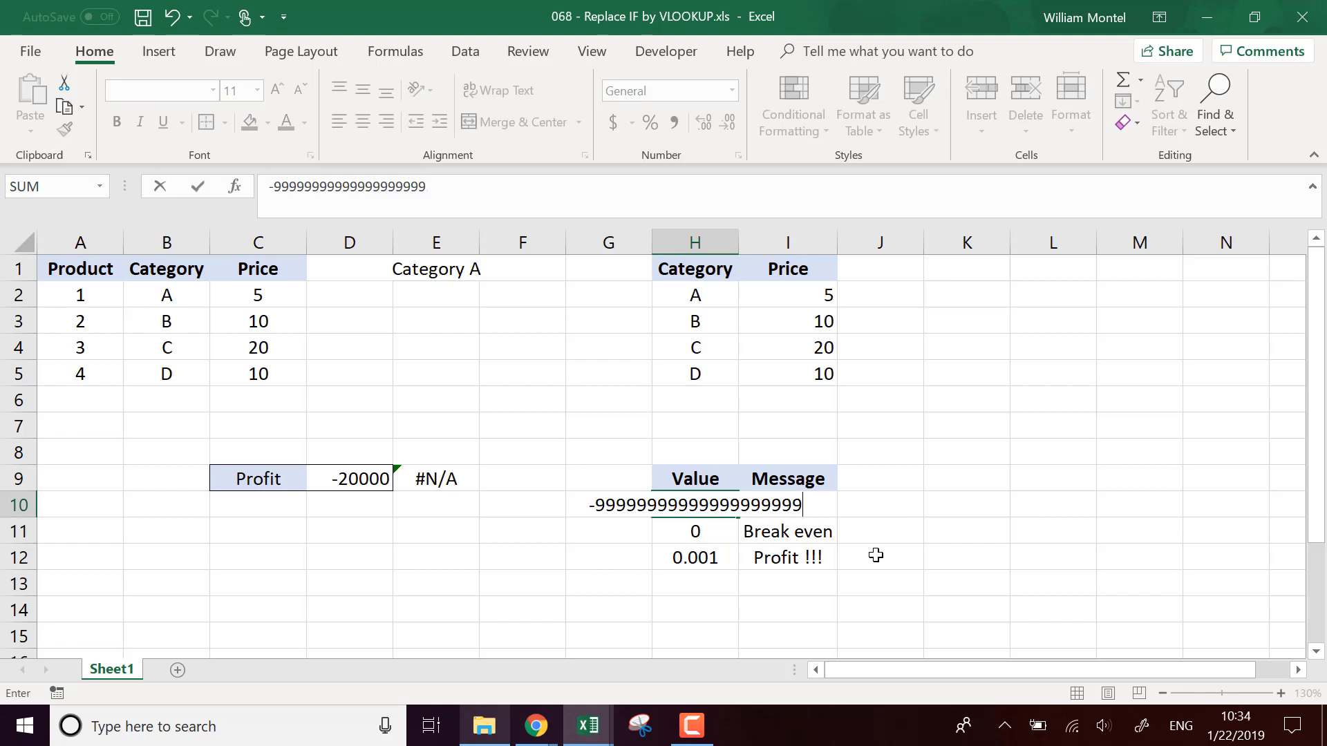
key(Return)
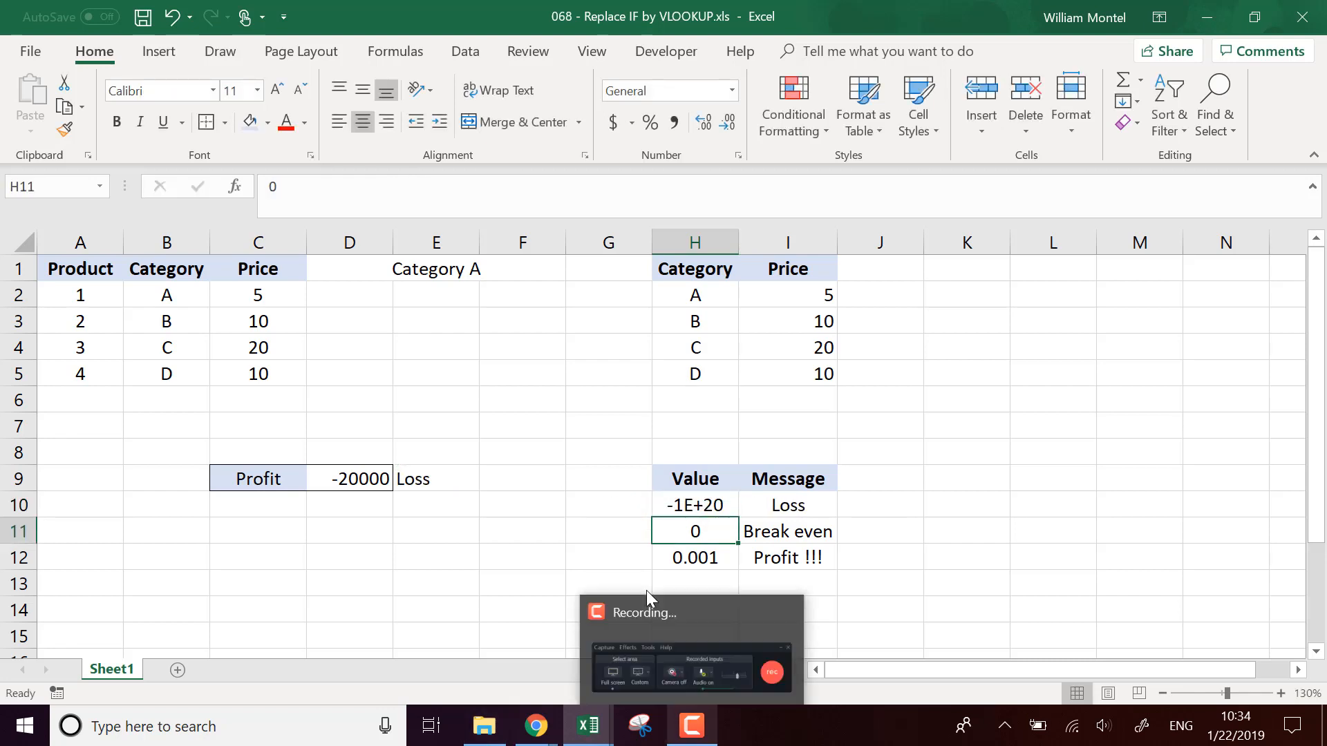
Step: Review the Loss threshold in H10, the profit in D9, the VLOOKUP formula in E9 and the lookup table H10:I12
click(708, 503)
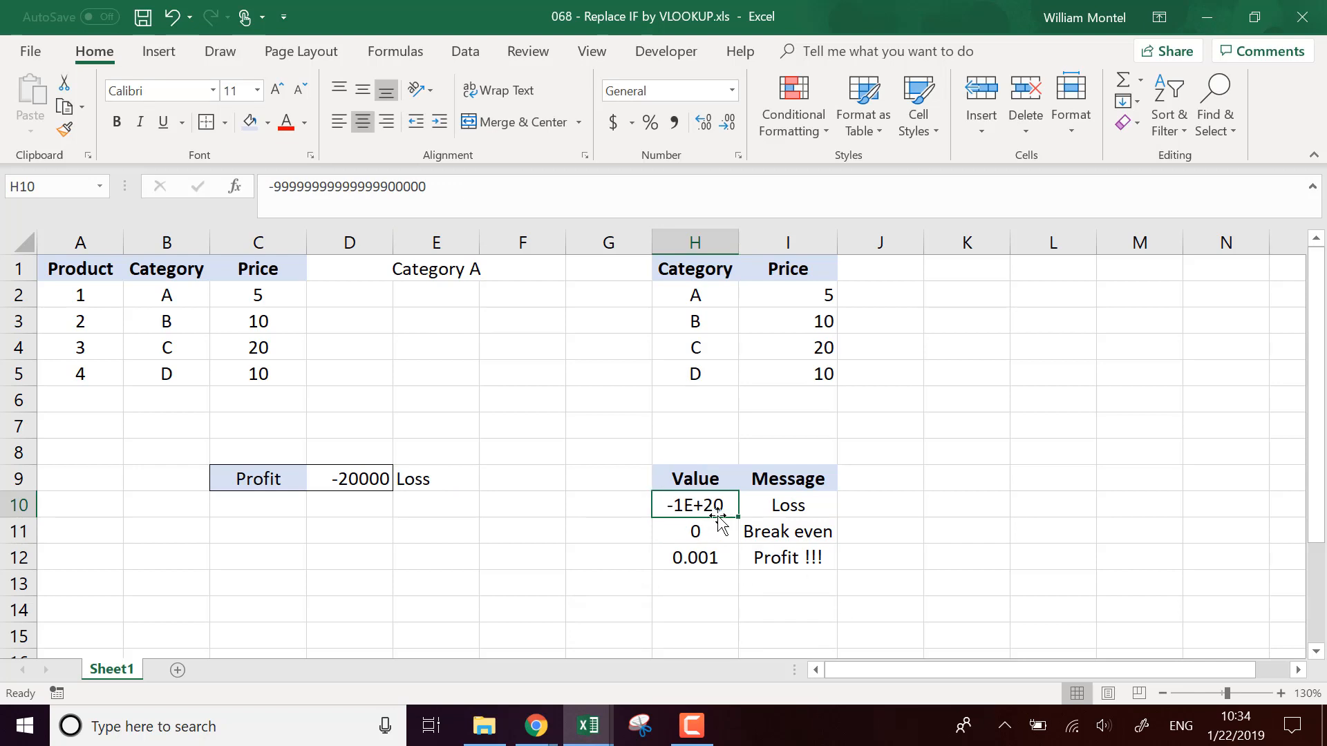
click(1050, 549)
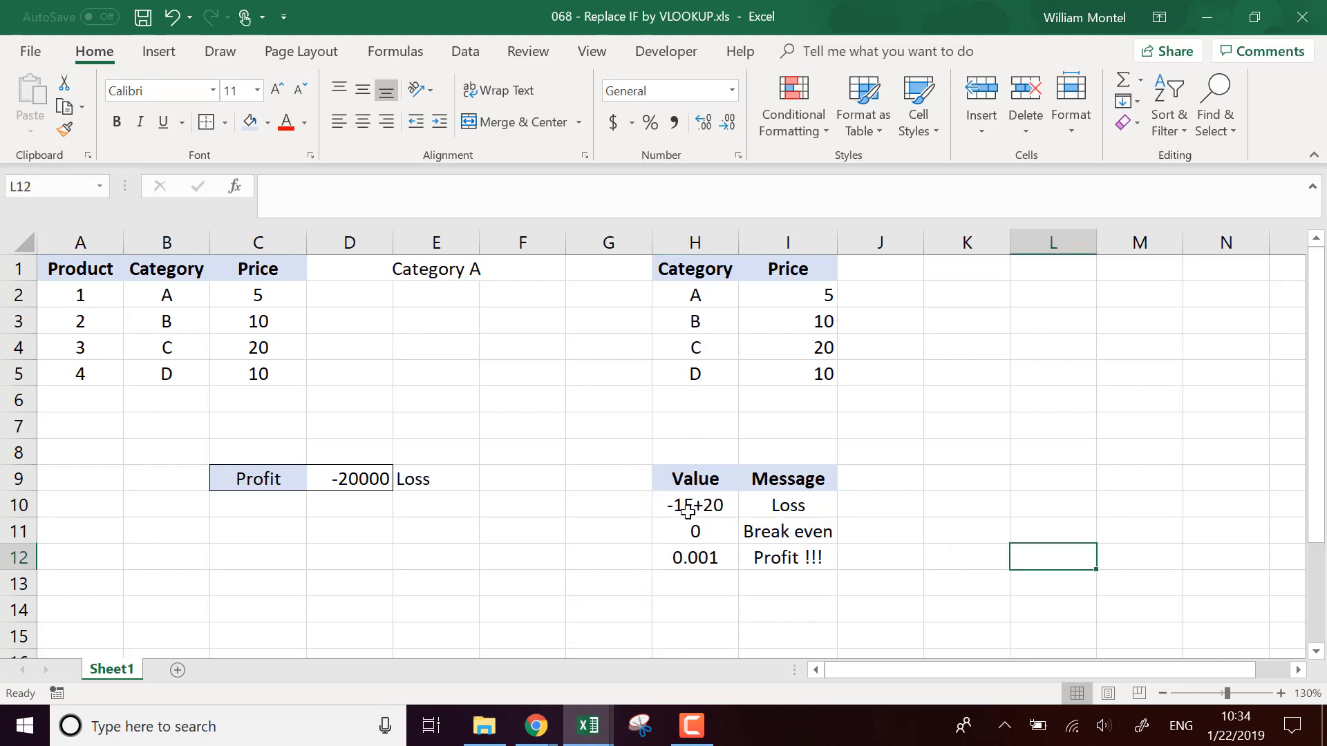
click(370, 479)
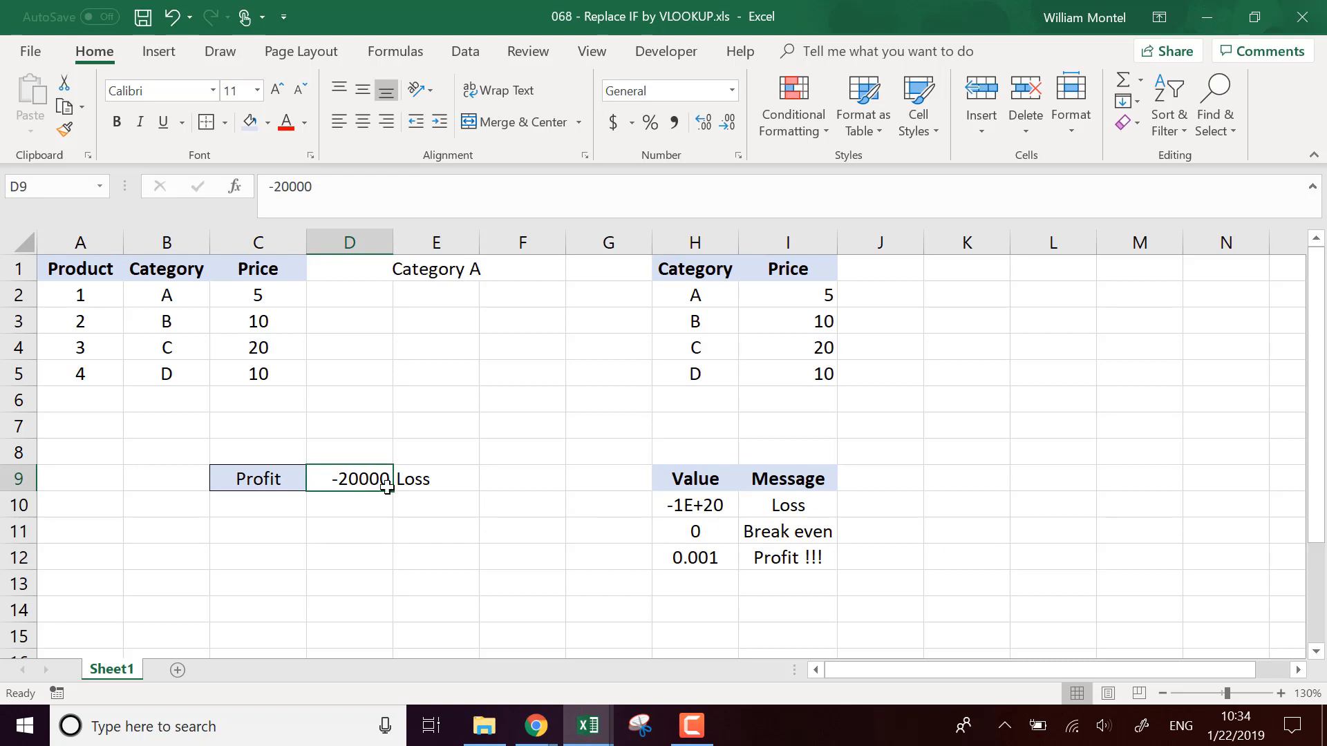
click(449, 549)
click(433, 486)
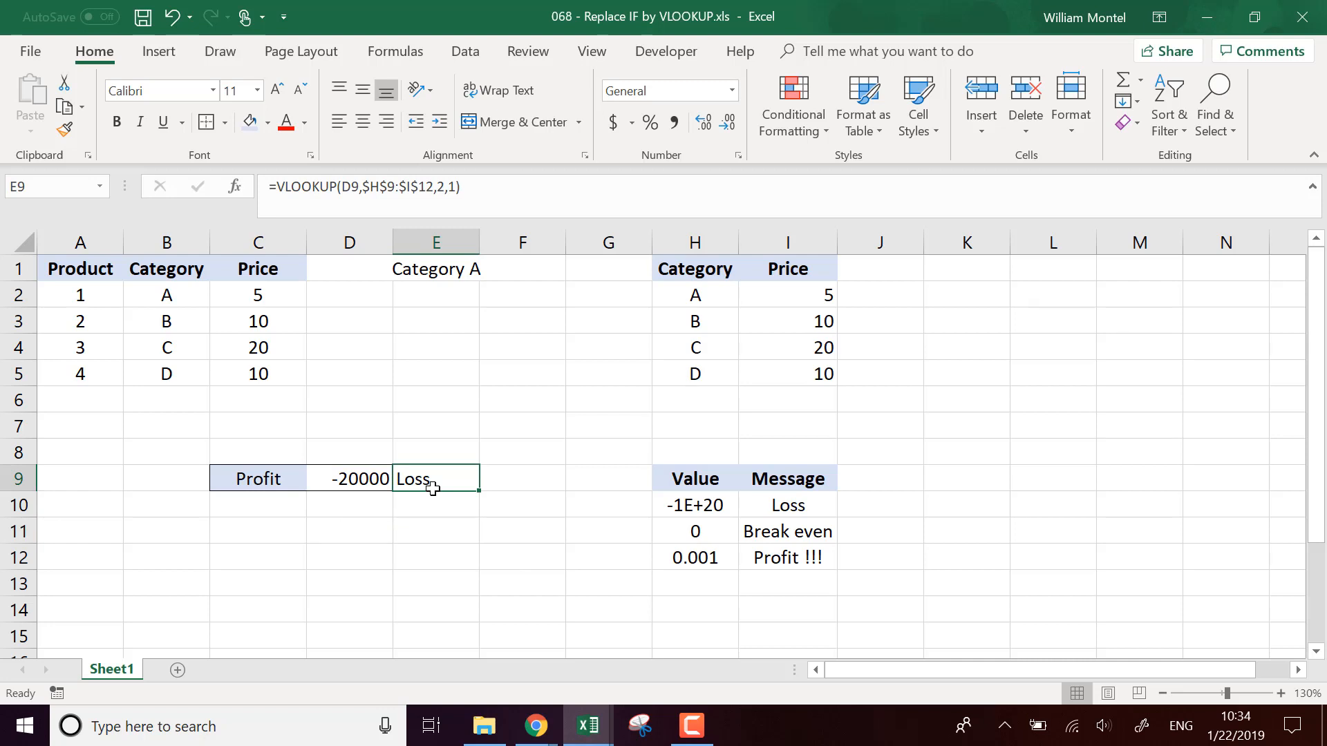
click(632, 553)
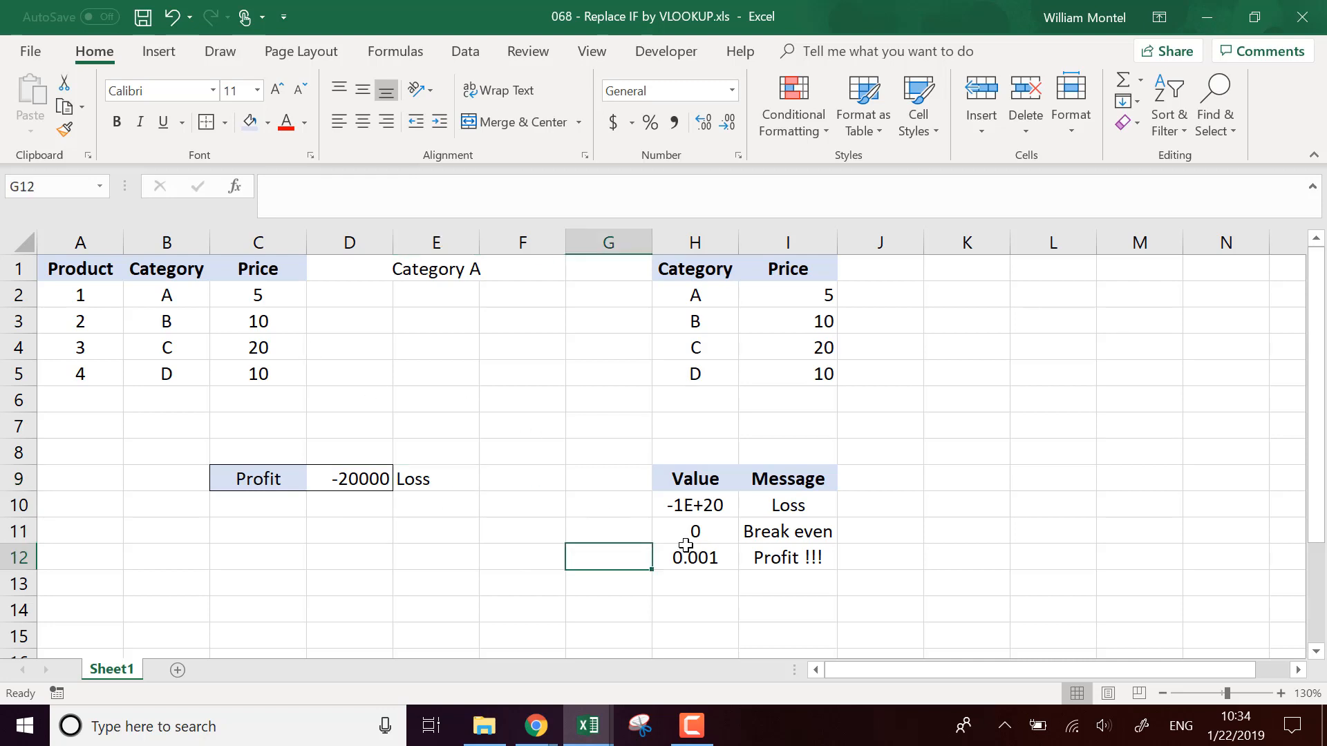
drag(718, 504, 793, 553)
click(483, 549)
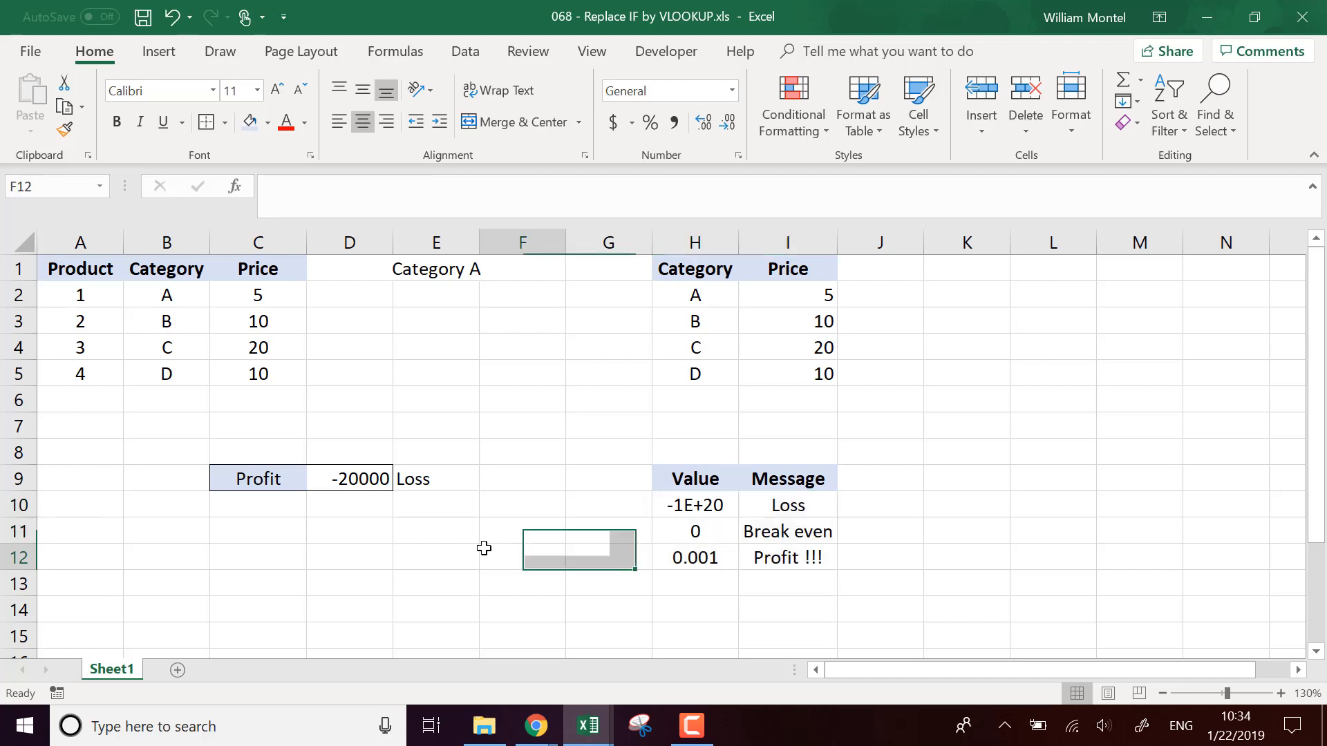
click(353, 475)
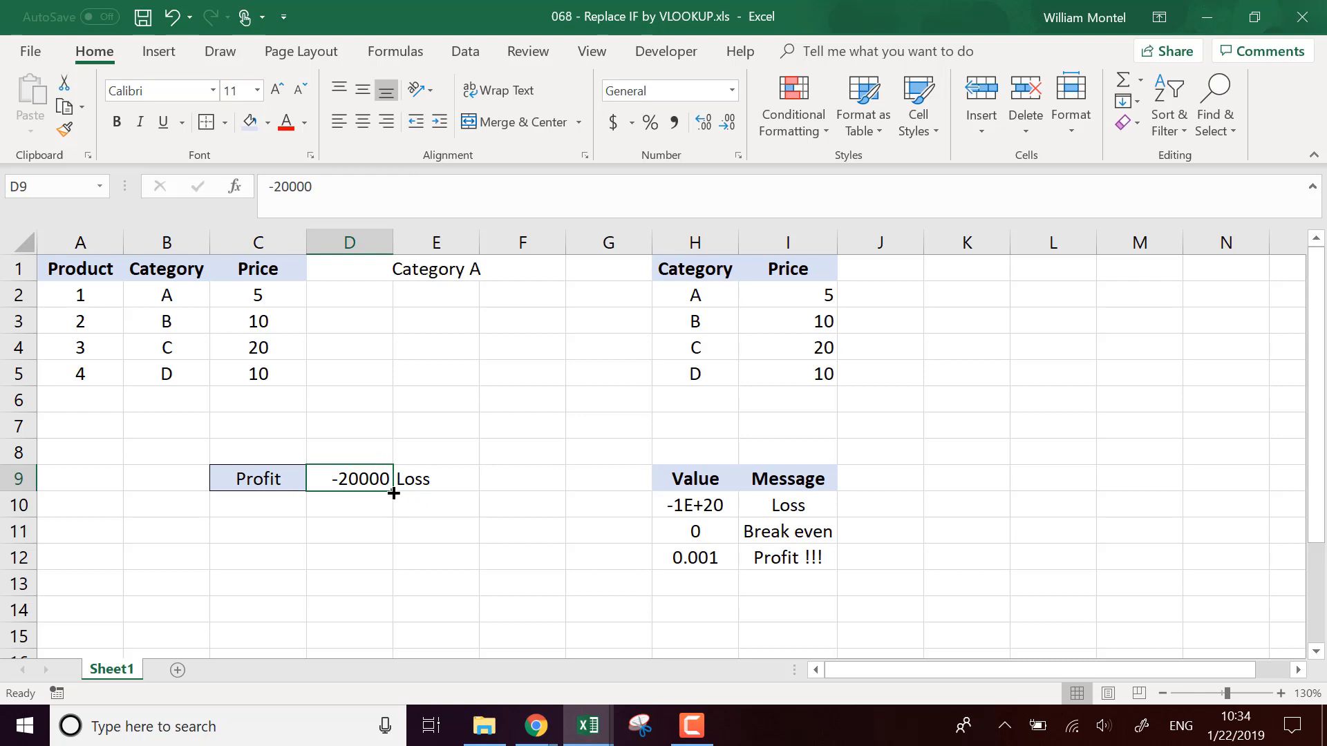
drag(703, 502, 783, 553)
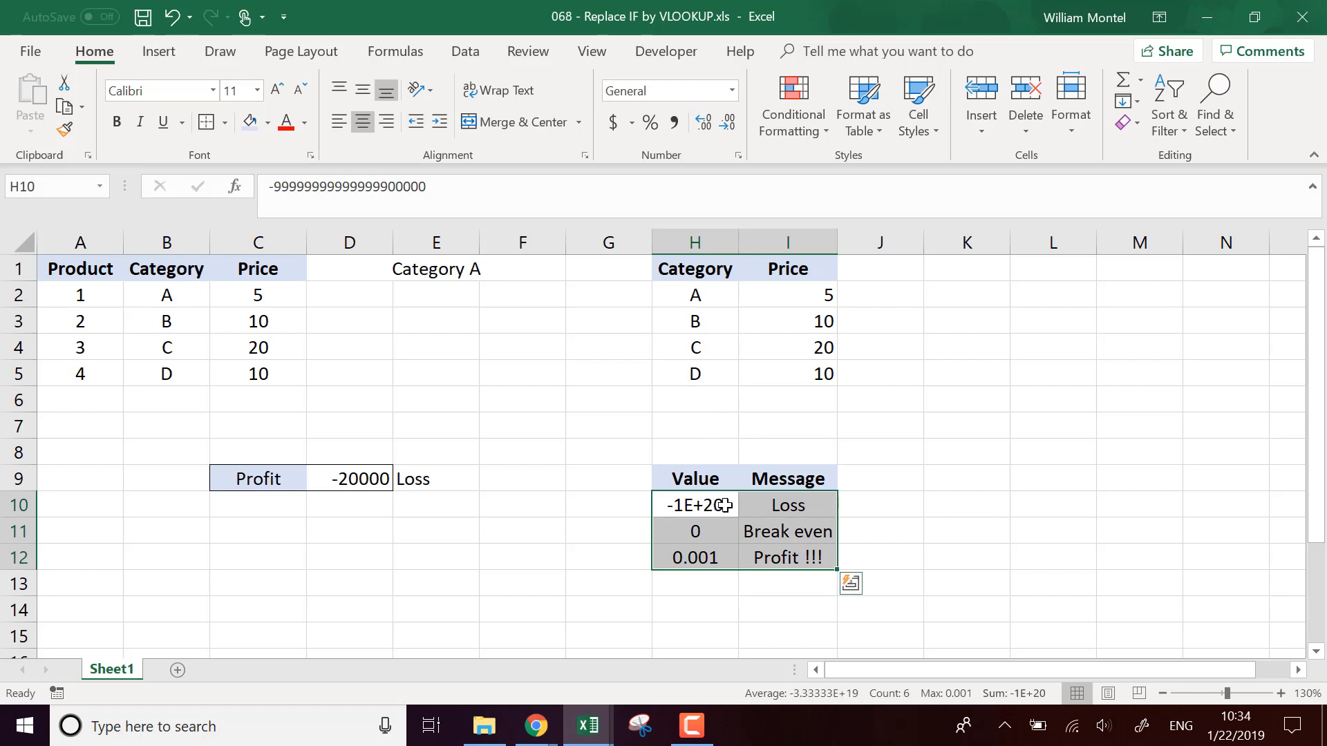
click(821, 501)
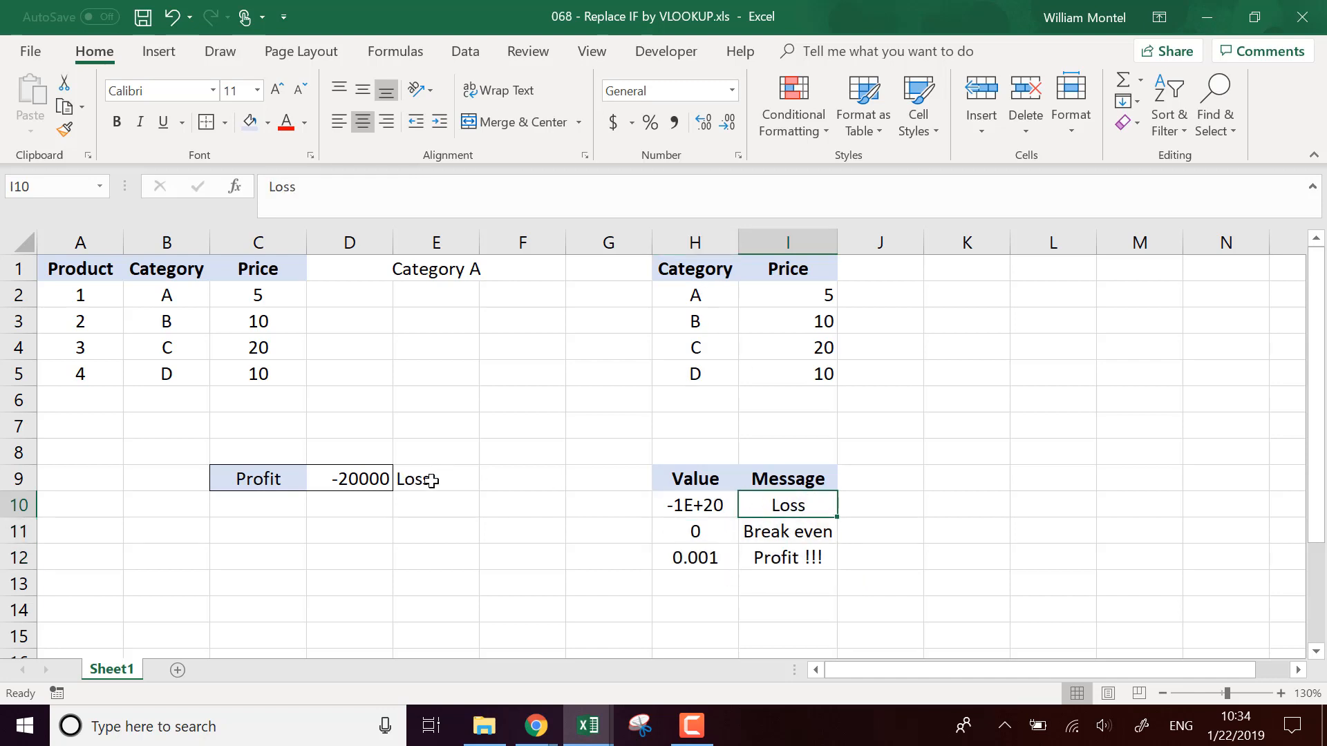
click(702, 509)
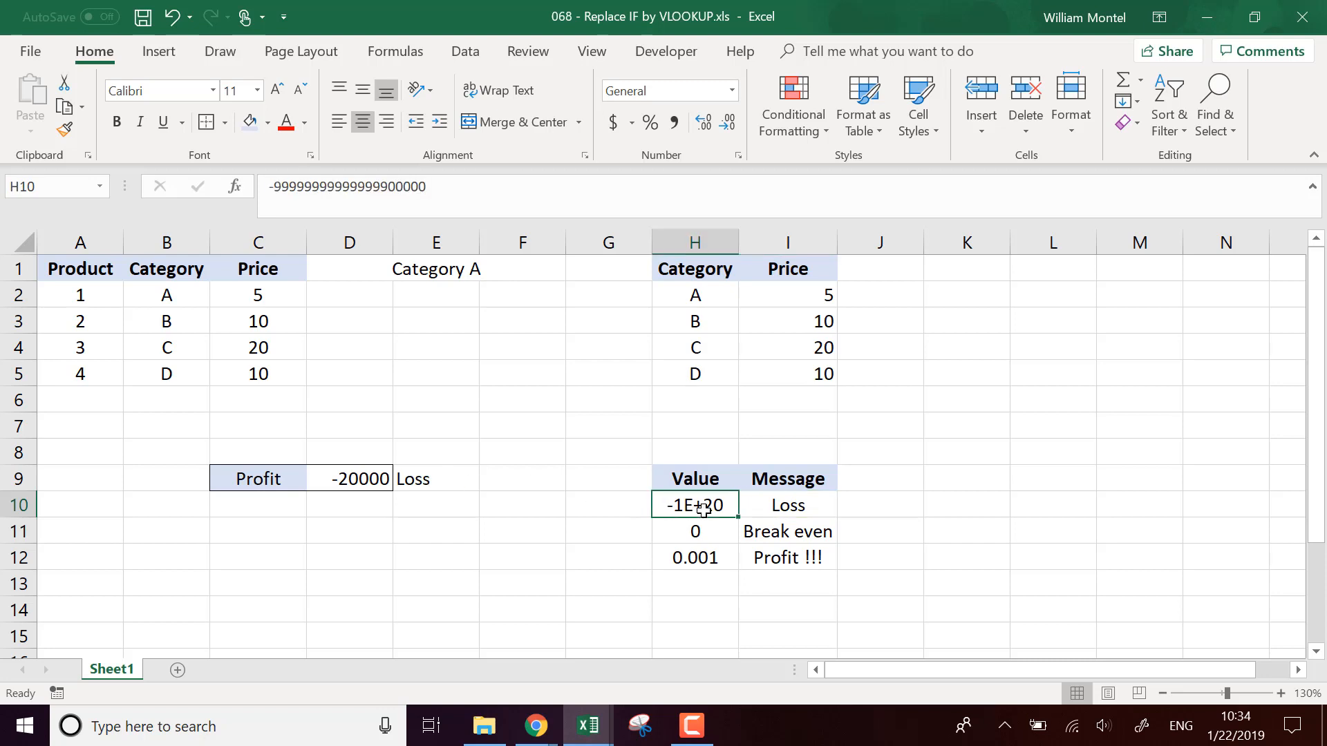
click(966, 456)
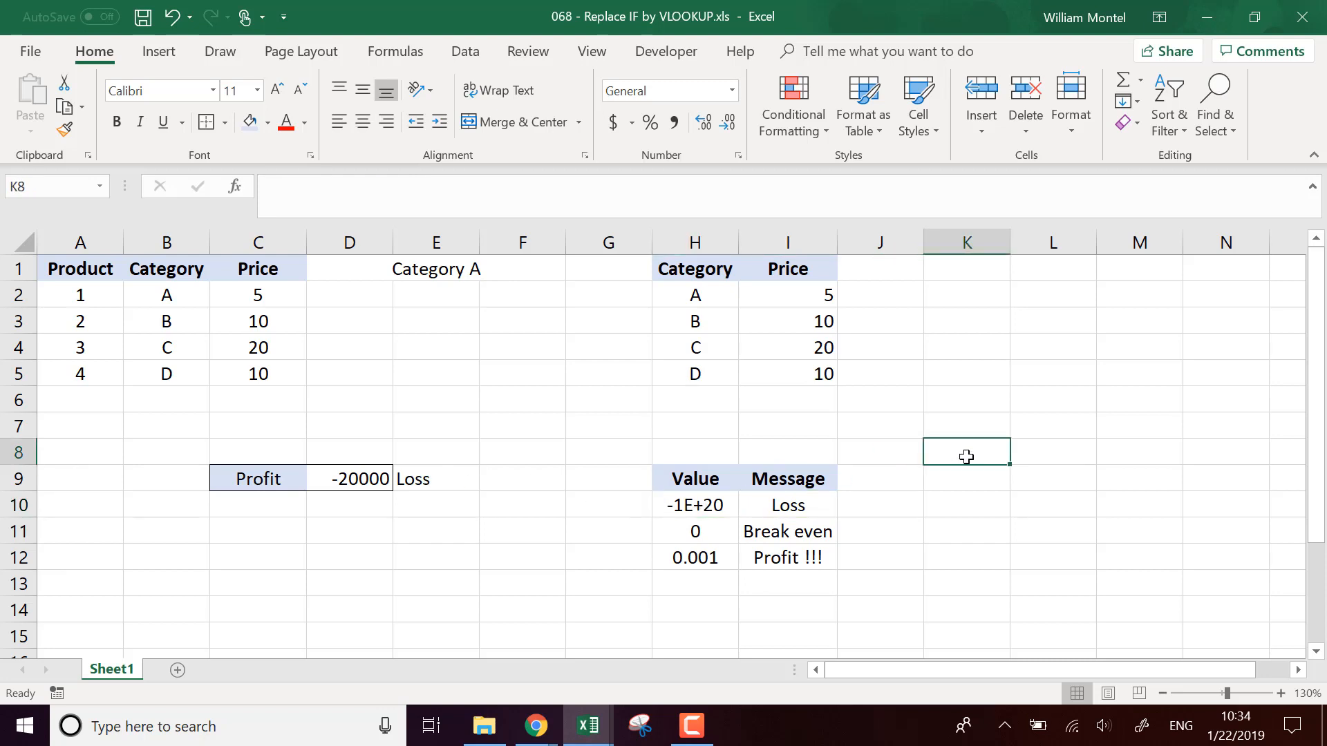